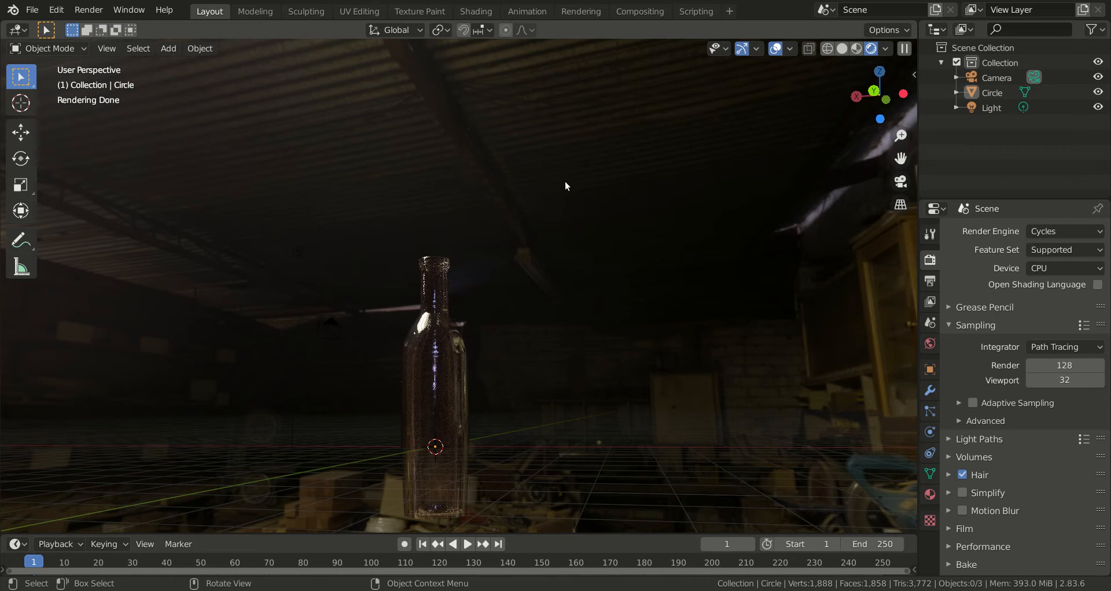
middle_drag(556, 177, 581, 267)
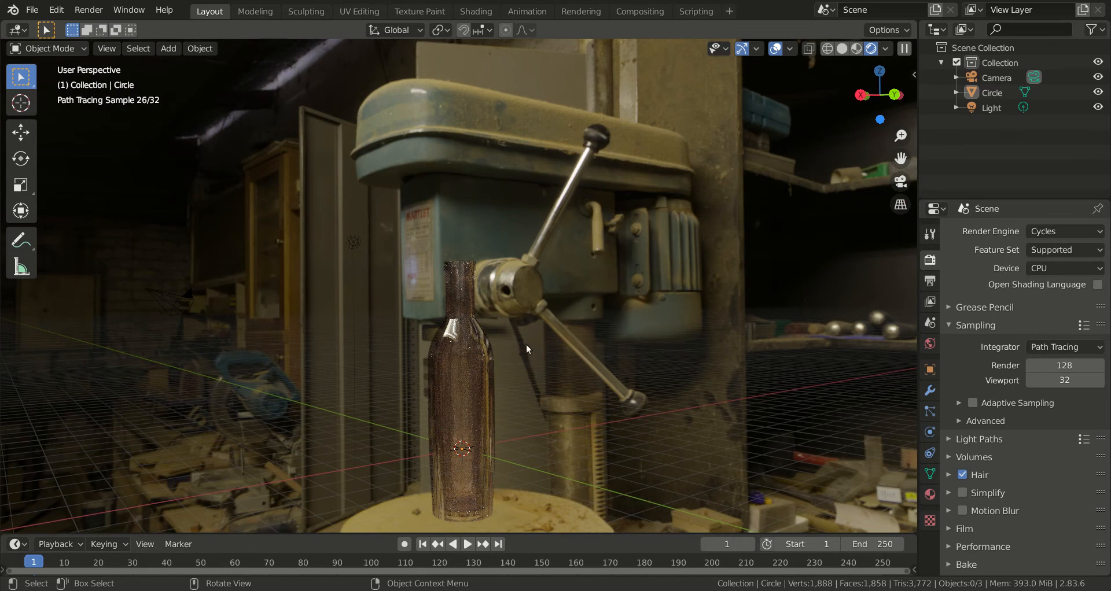
middle_drag(524, 342, 456, 320)
middle_drag(413, 369, 450, 339)
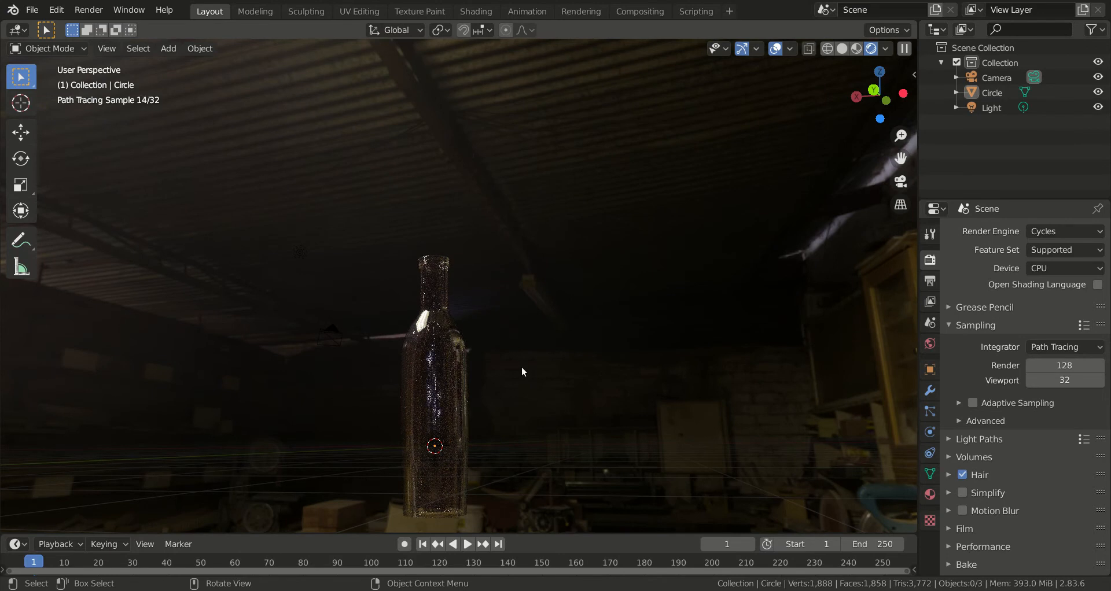
middle_drag(517, 362, 491, 354)
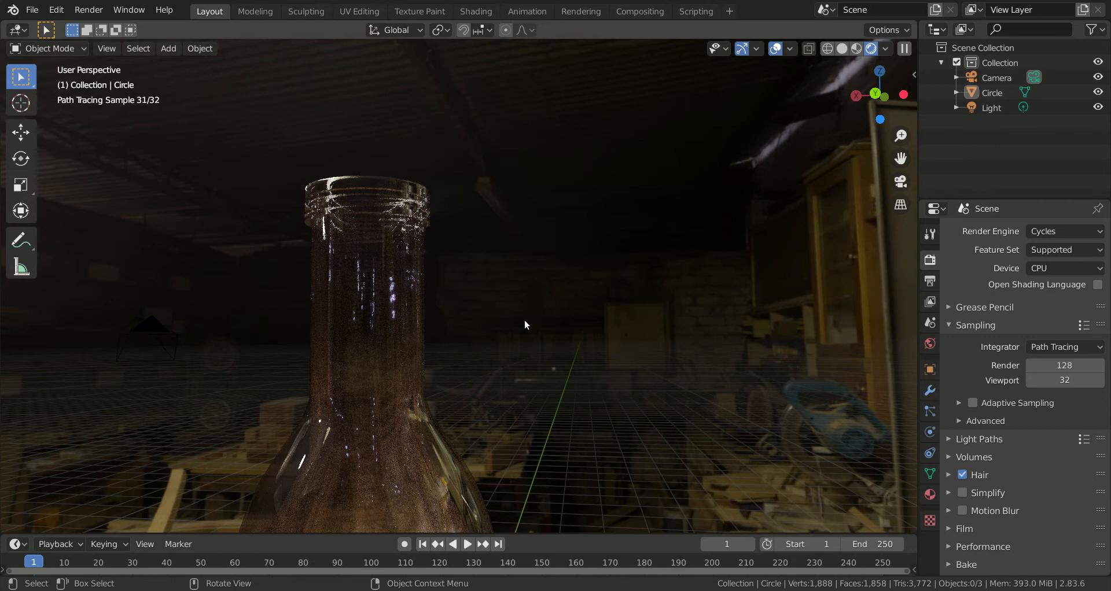
Start a new scene without saving the changes to the current one.
click(54, 10)
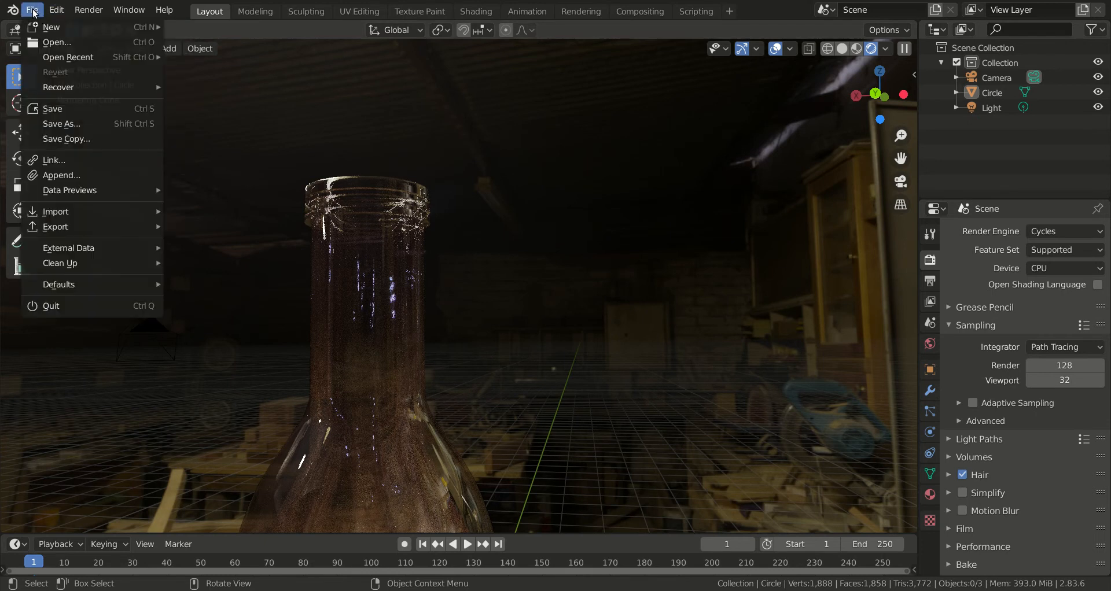
mouse_move(55, 24)
click(189, 26)
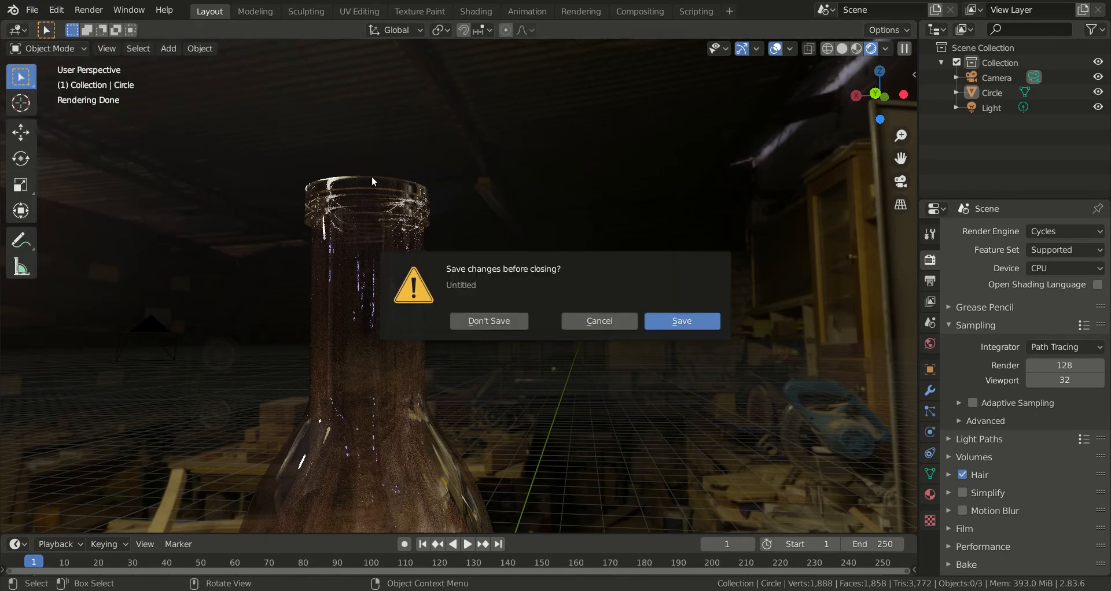
click(468, 328)
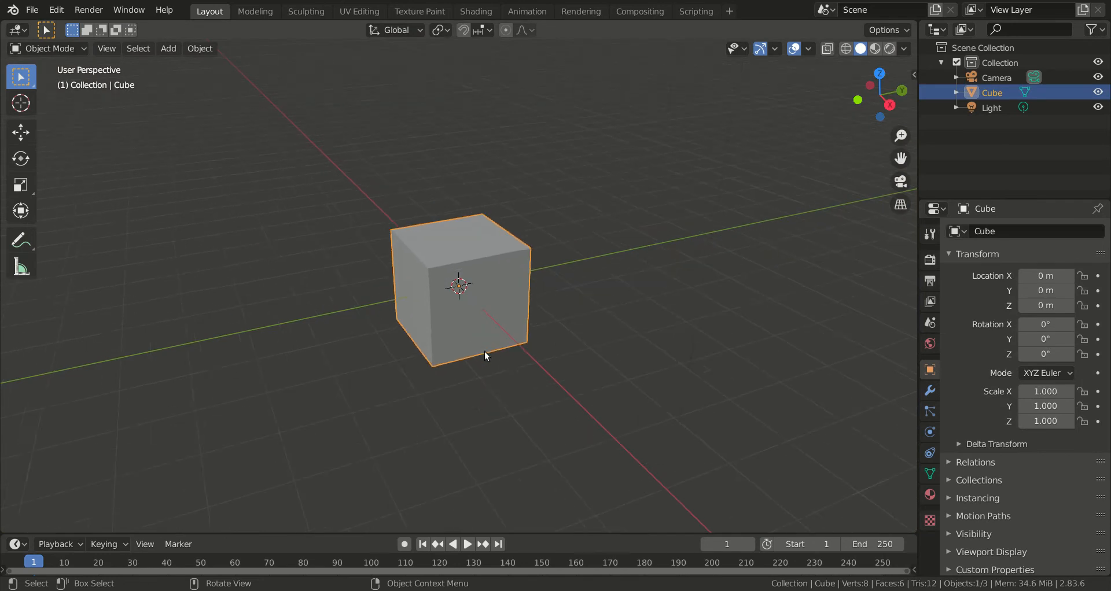
Delete the default cube and add a mesh circle in its place.
scroll(484, 352, down, 3)
key(x)
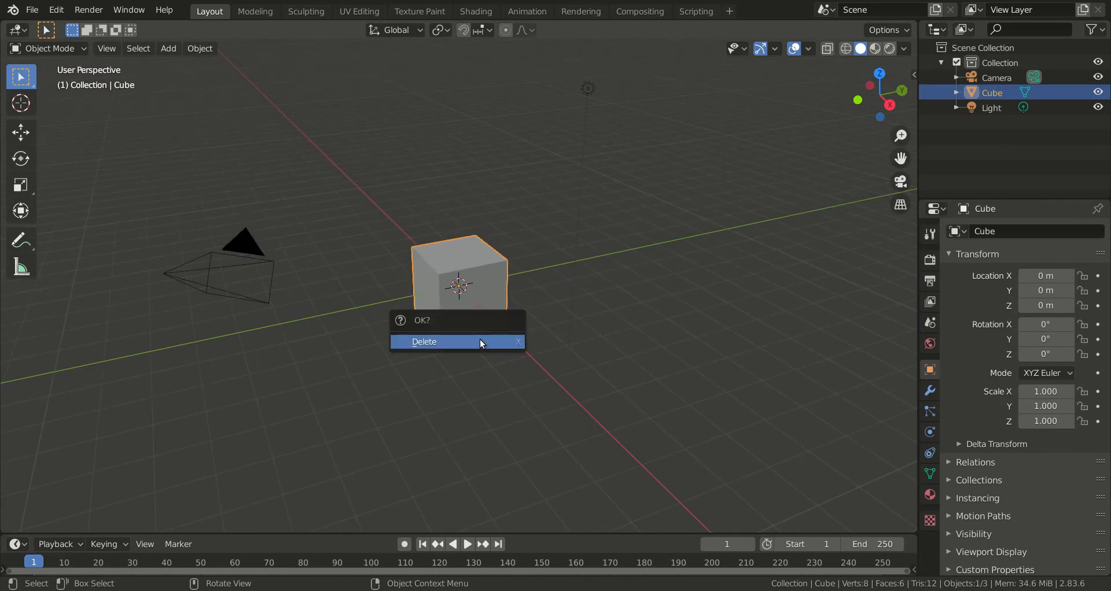
click(480, 339)
key(shift+a)
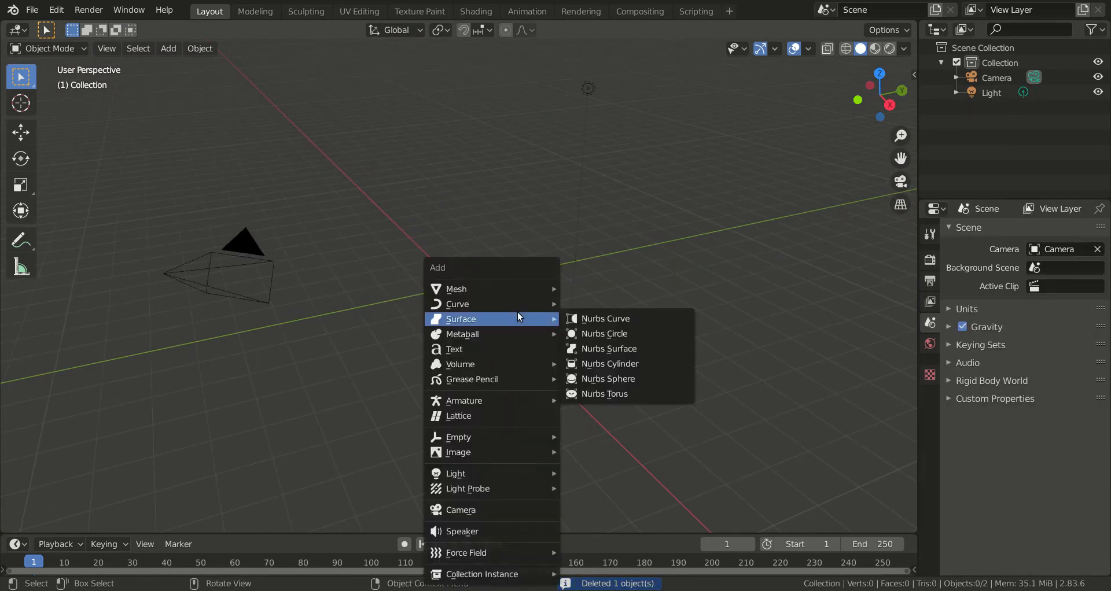
mouse_move(504, 292)
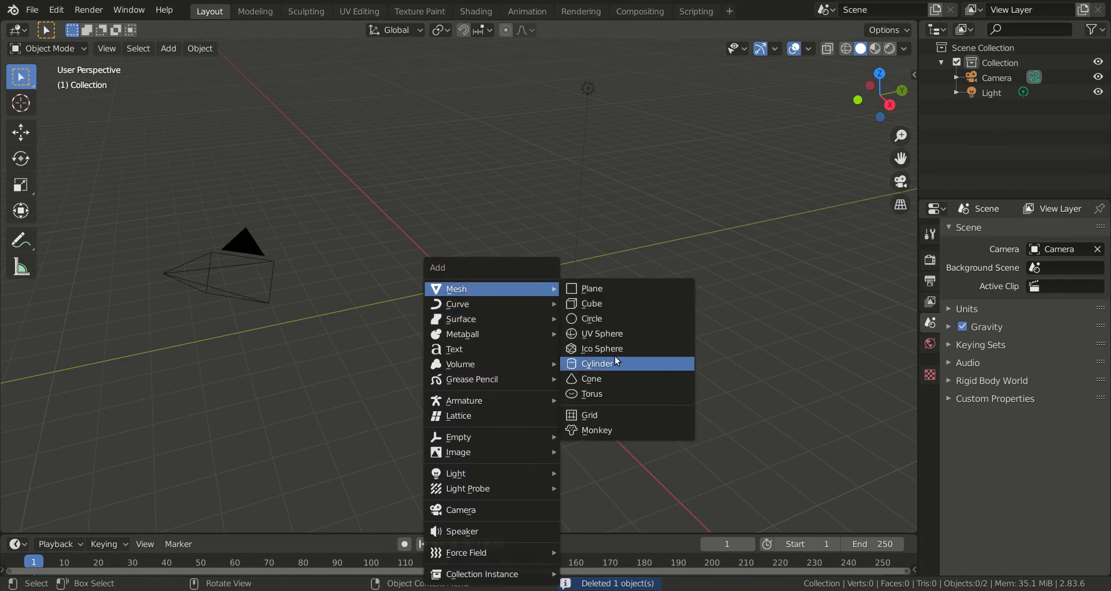
click(605, 318)
scroll(506, 299, up, 5)
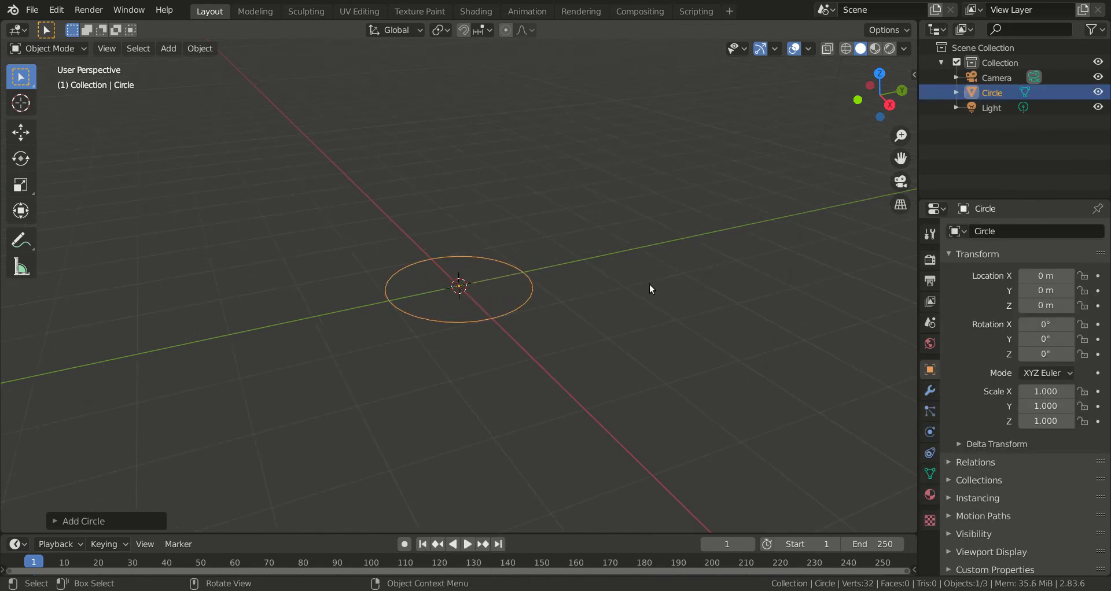
Enter Edit Mode on the circle and set the Screencast Keys font size to 32.
key(Tab)
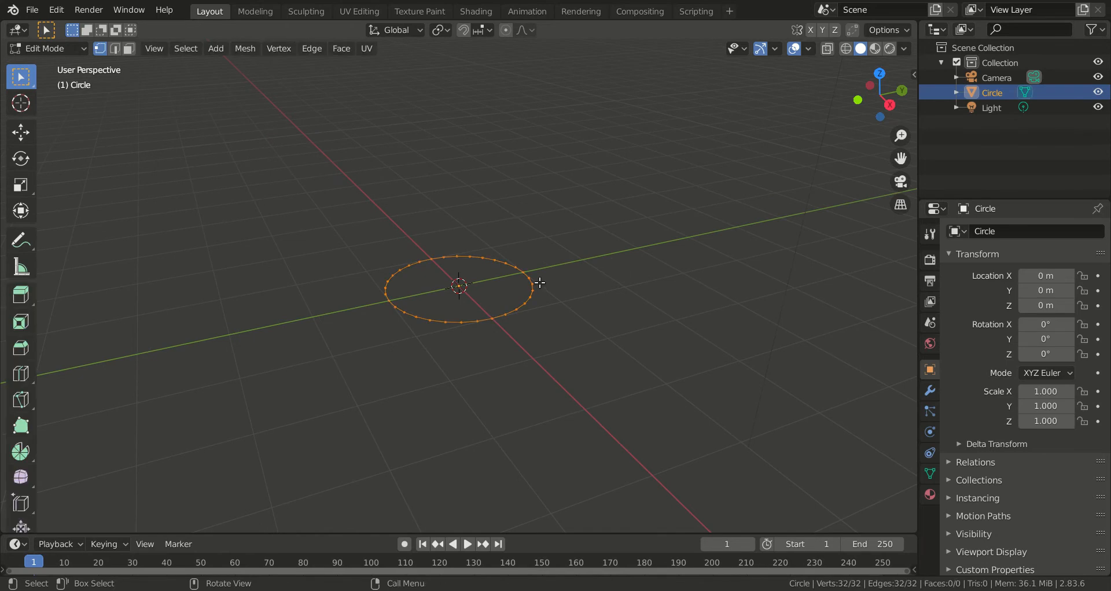
key(alt+a)
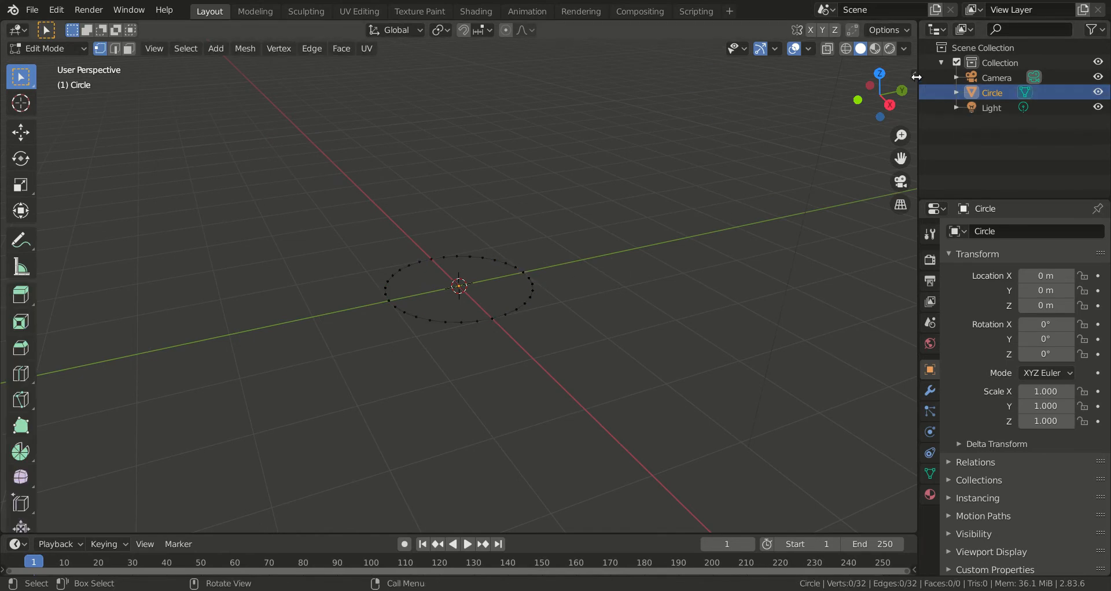
click(914, 75)
click(910, 201)
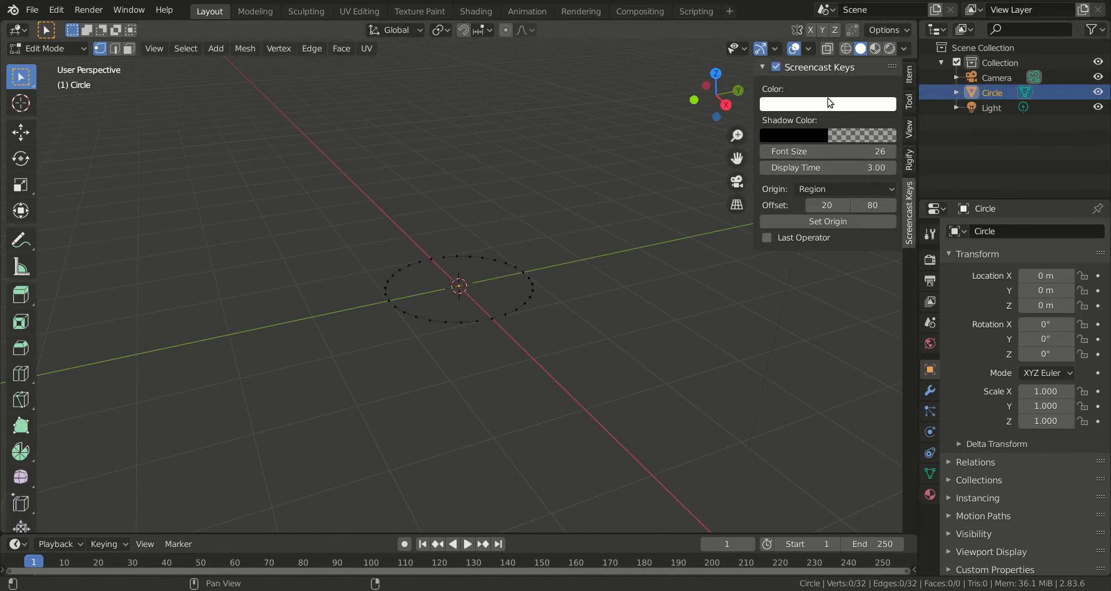
drag(869, 151, 879, 151)
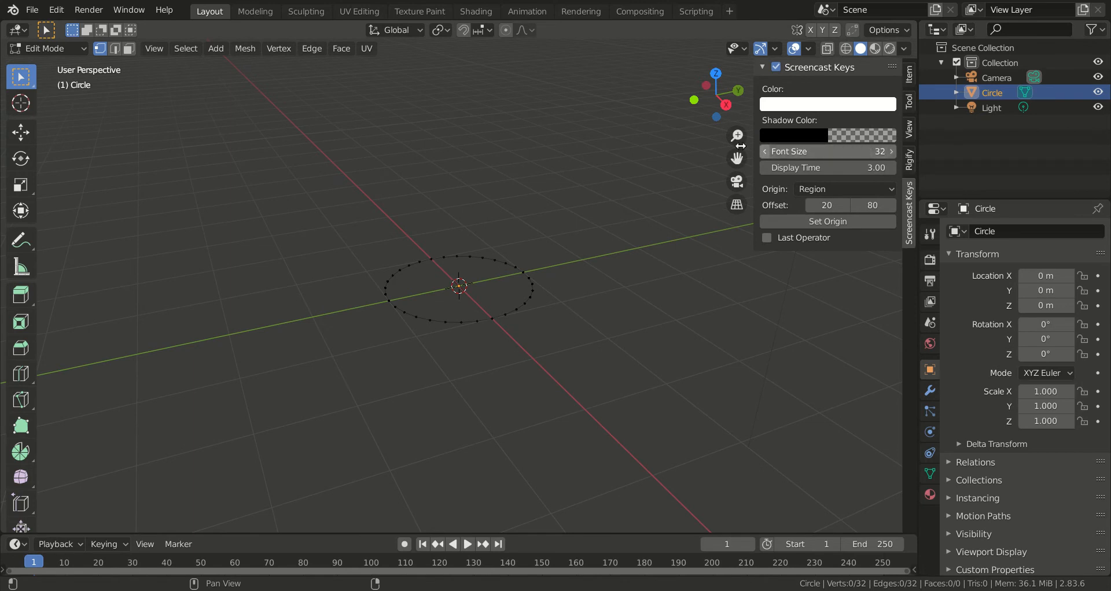
click(763, 68)
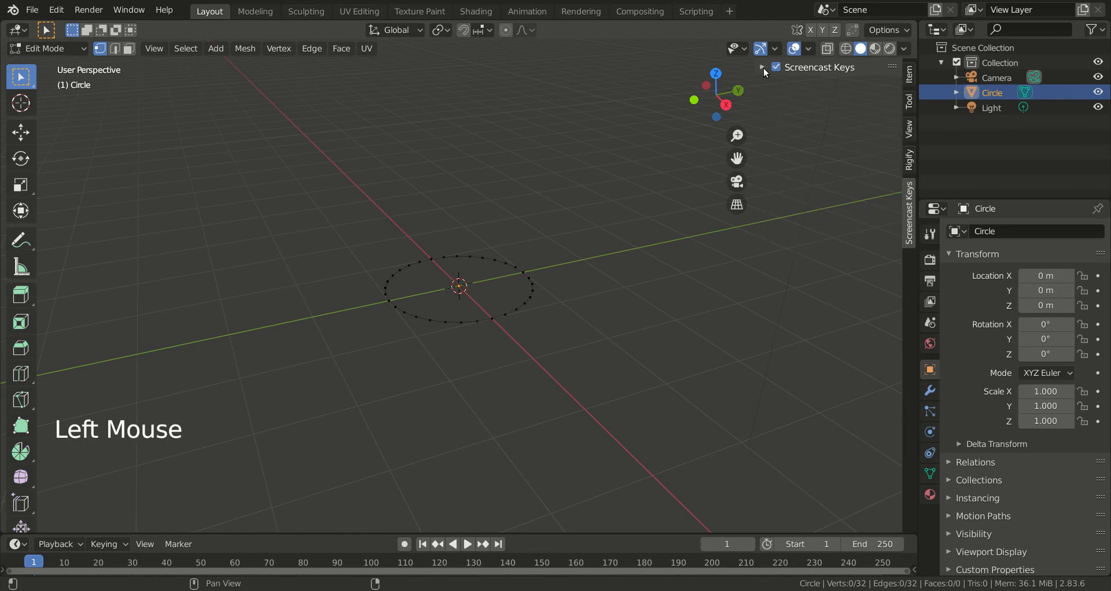
Select all of the circle's vertices and extrude them upward along Z to form the bottle's body.
key(a)
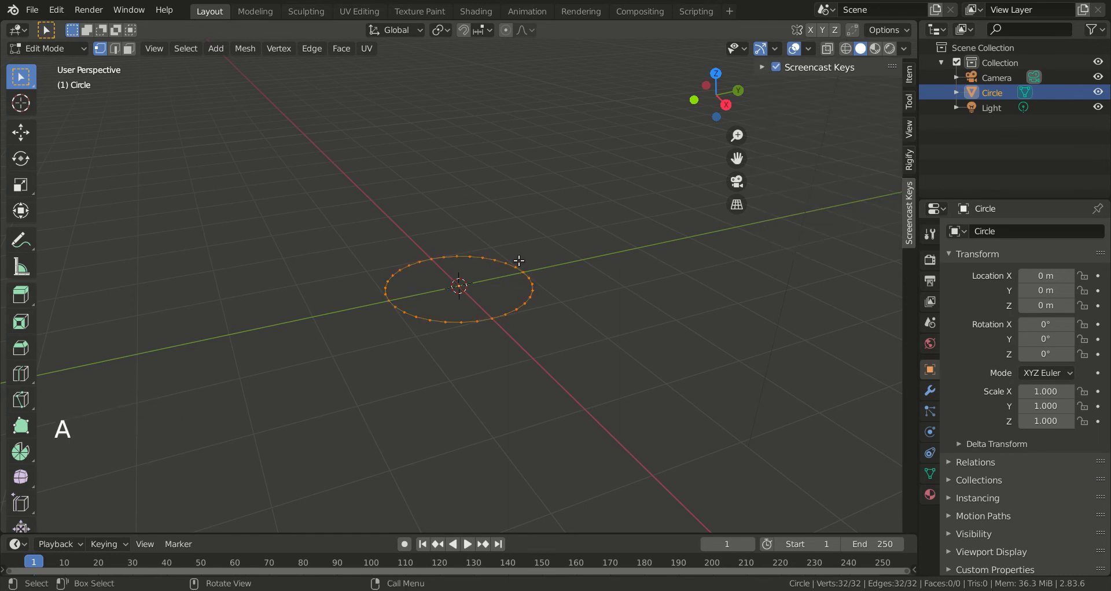
scroll(519, 261, down, 3)
key(e)
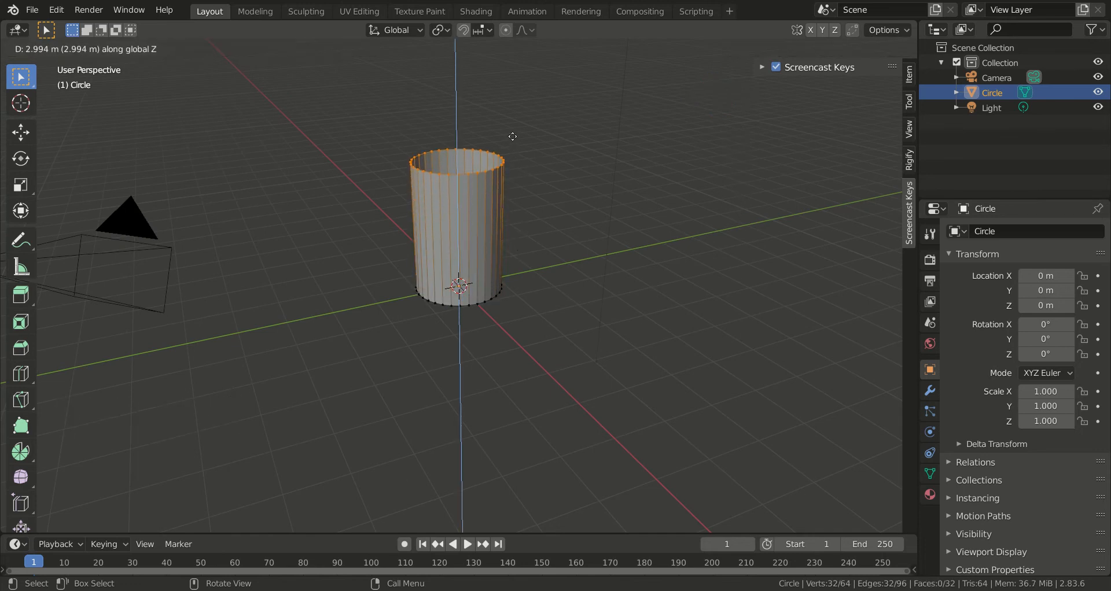
click(503, 86)
Extrude the body's top rim upward along Z as a second, shorter section.
mouse_move(523, 103)
middle_down()
mouse_move(503, 92)
mouse_move(511, 102)
middle_up()
scroll(503, 92, down, 3)
key(e)
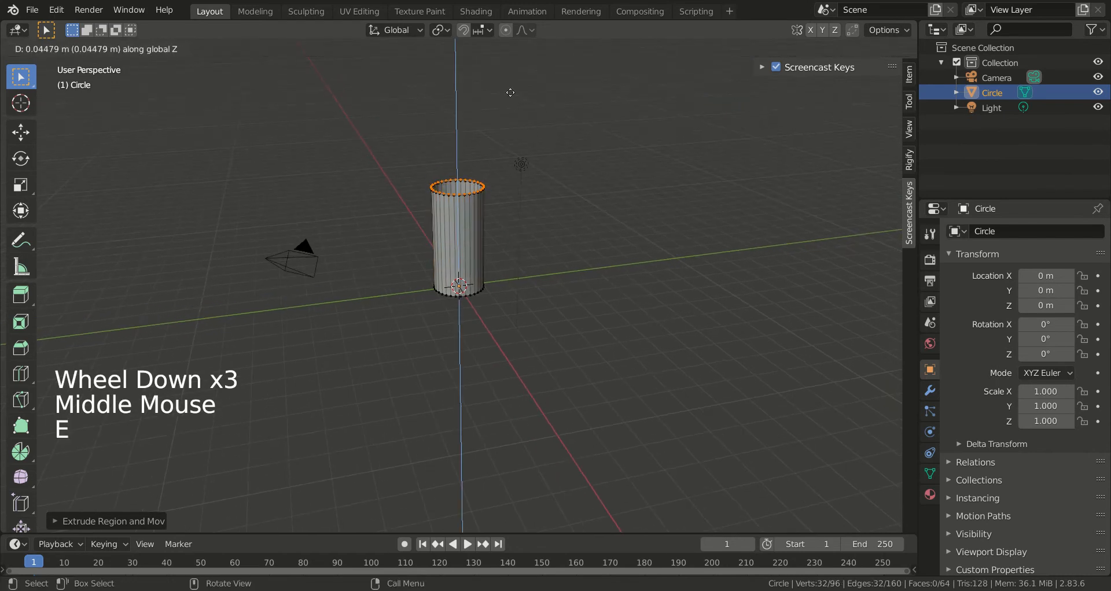
click(505, 71)
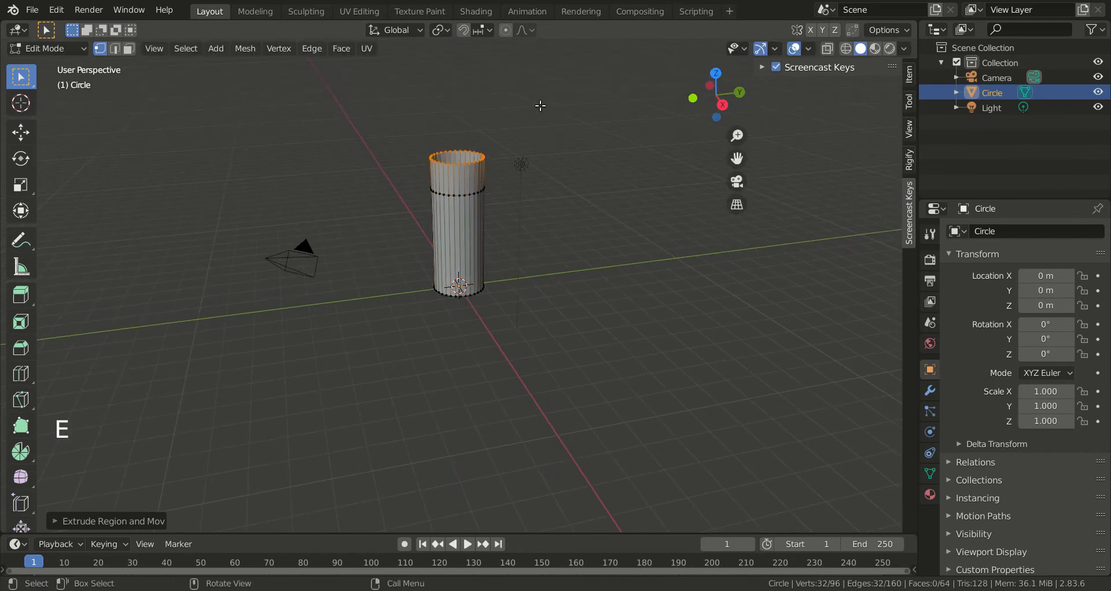
Extrude the top rim about 1 m upward along Z and scale it down to form a tapered shoulder.
scroll(531, 98, down, 2)
mouse_move(533, 105)
middle_down()
mouse_move(529, 95)
mouse_move(532, 109)
middle_up()
scroll(527, 98, up, 3)
key(e)
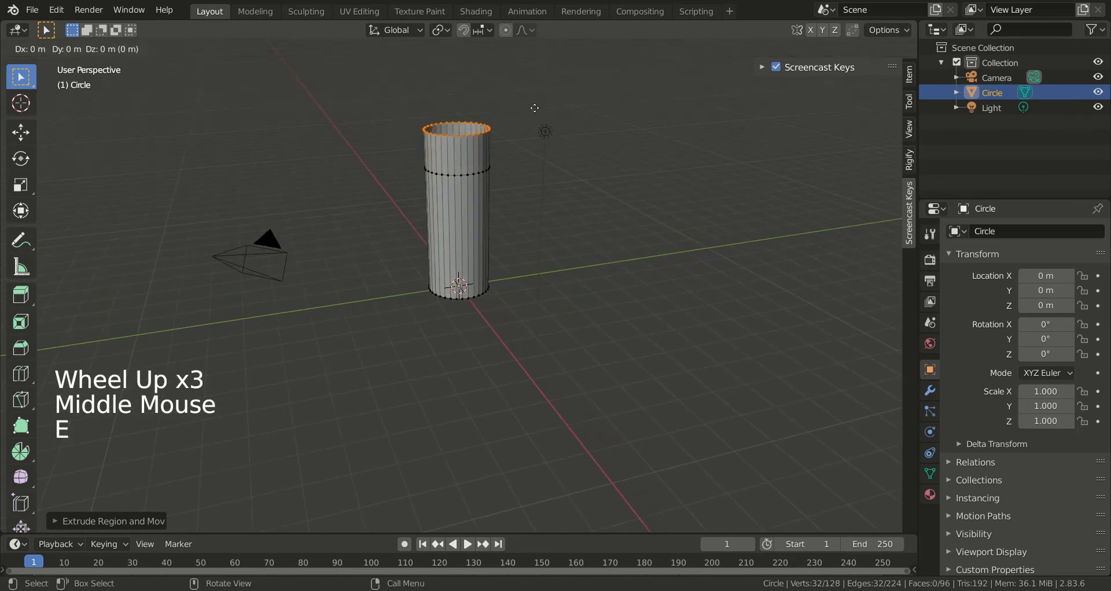
key(z)
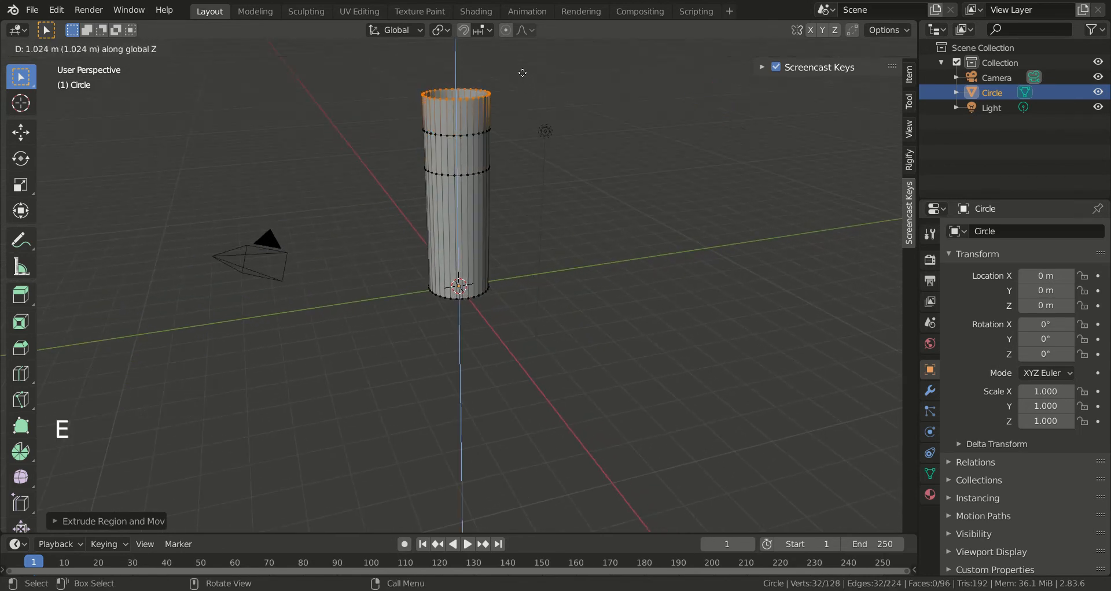
click(536, 108)
key(s)
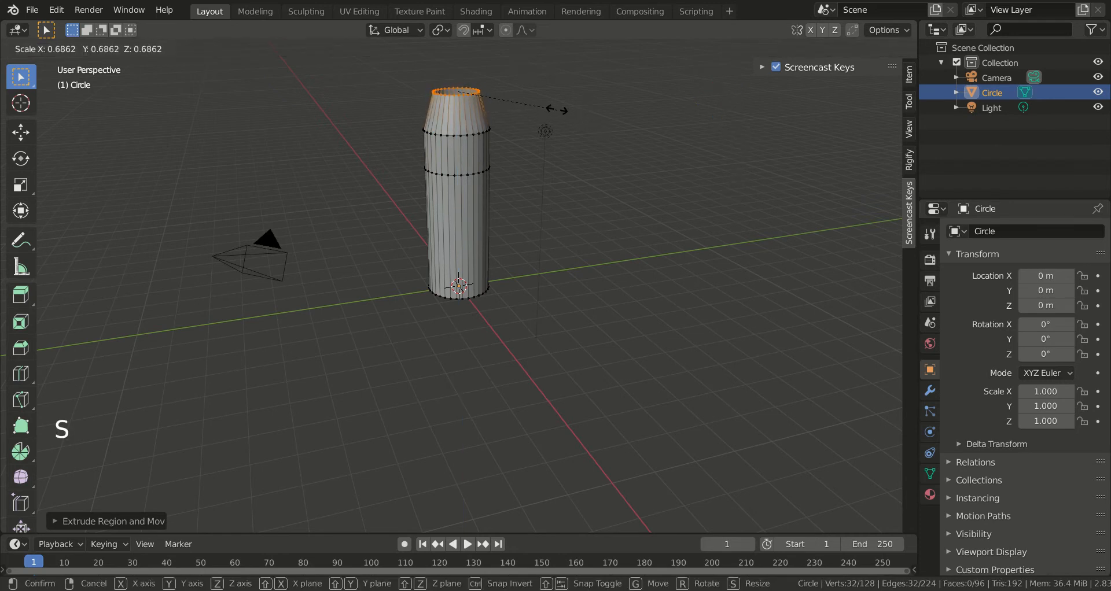
click(521, 95)
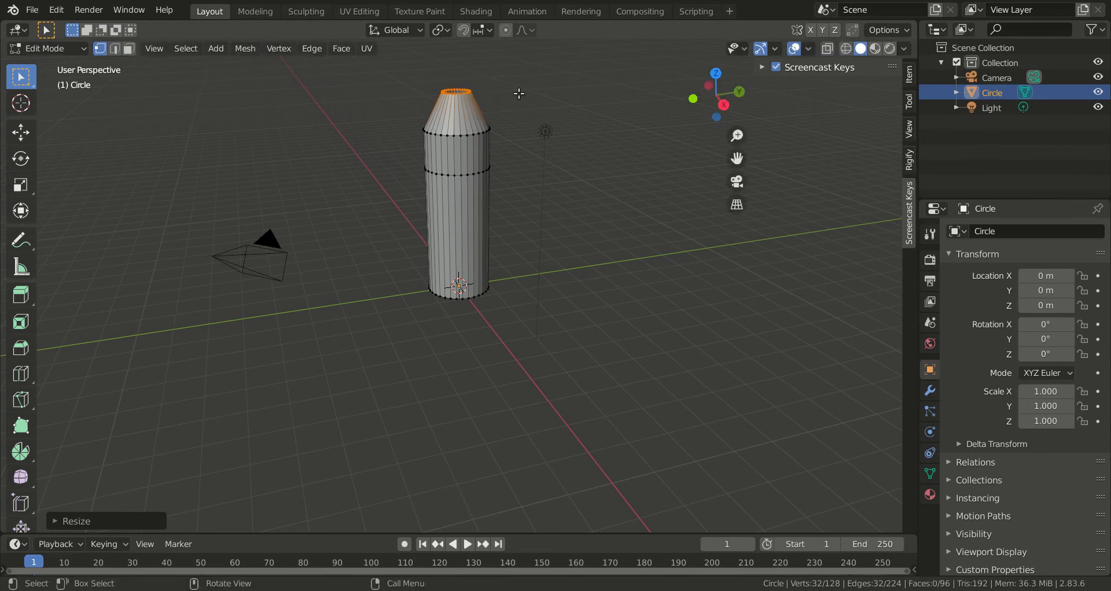
Extrude the narrowed rim about 1.77 m upward along Z to form the bottle's neck.
scroll(504, 119, down, 3)
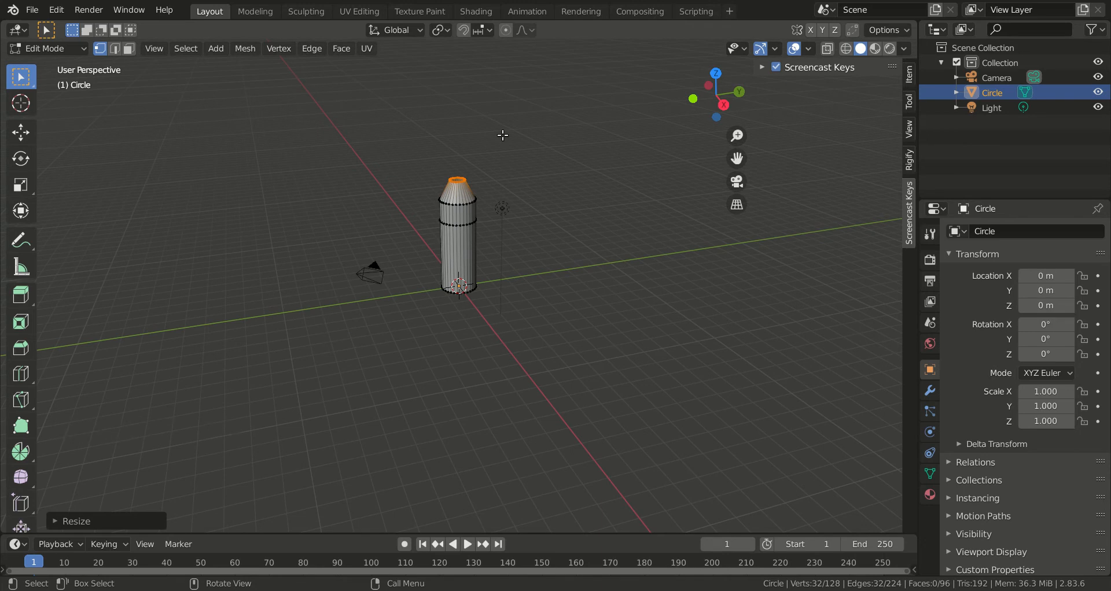
key(e)
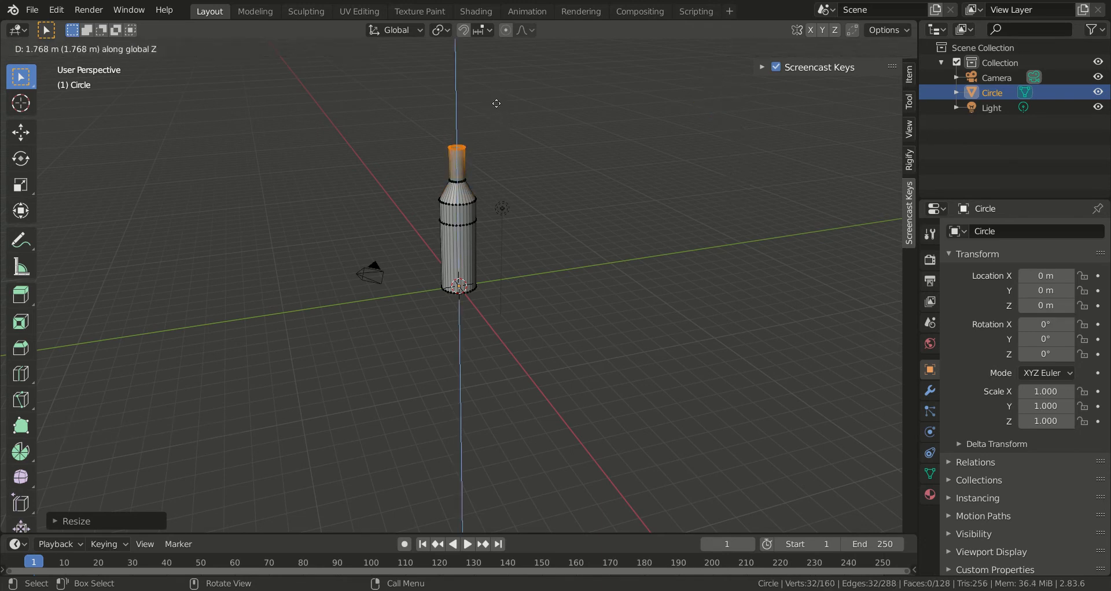
click(496, 103)
Fill the open top rim of the neck with a face.
scroll(776, 105, up, 4)
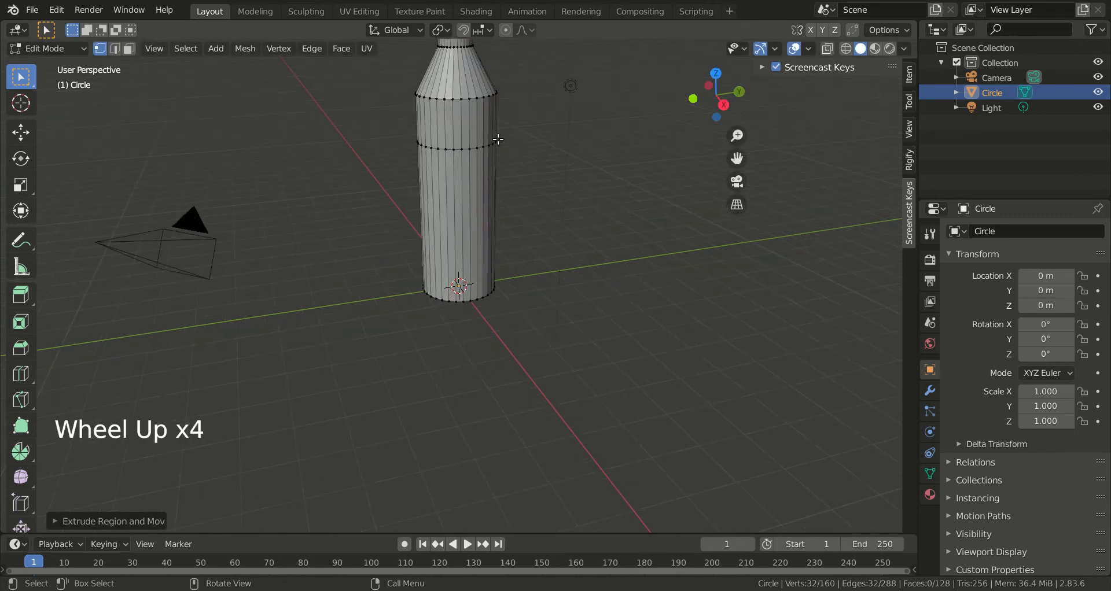
drag(737, 159, 767, 316)
scroll(631, 173, up, 2)
middle_drag(622, 169, 603, 134)
scroll(603, 134, down, 2)
middle_drag(581, 183, 568, 245)
scroll(568, 246, up, 2)
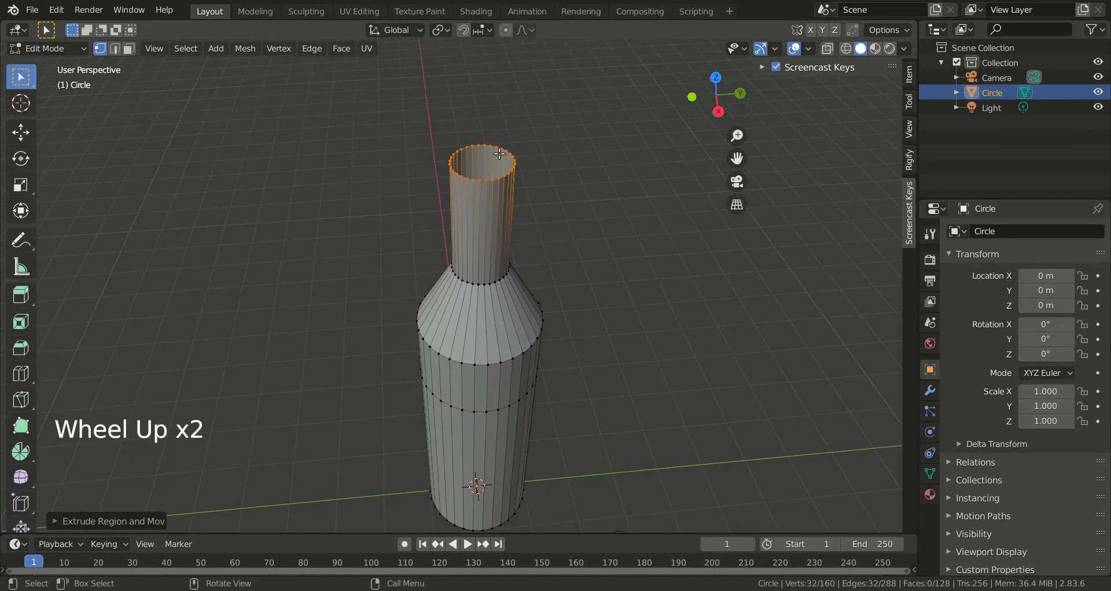
key(f)
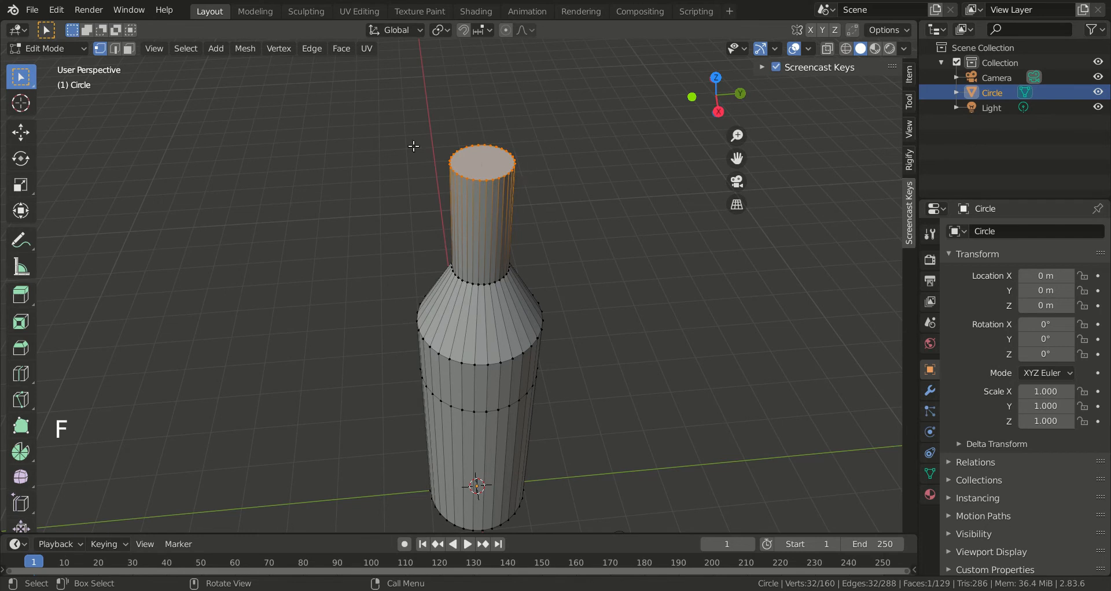
Select the edge loop around the bottle's open base and fill it with a face.
middle_drag(555, 180, 540, 522)
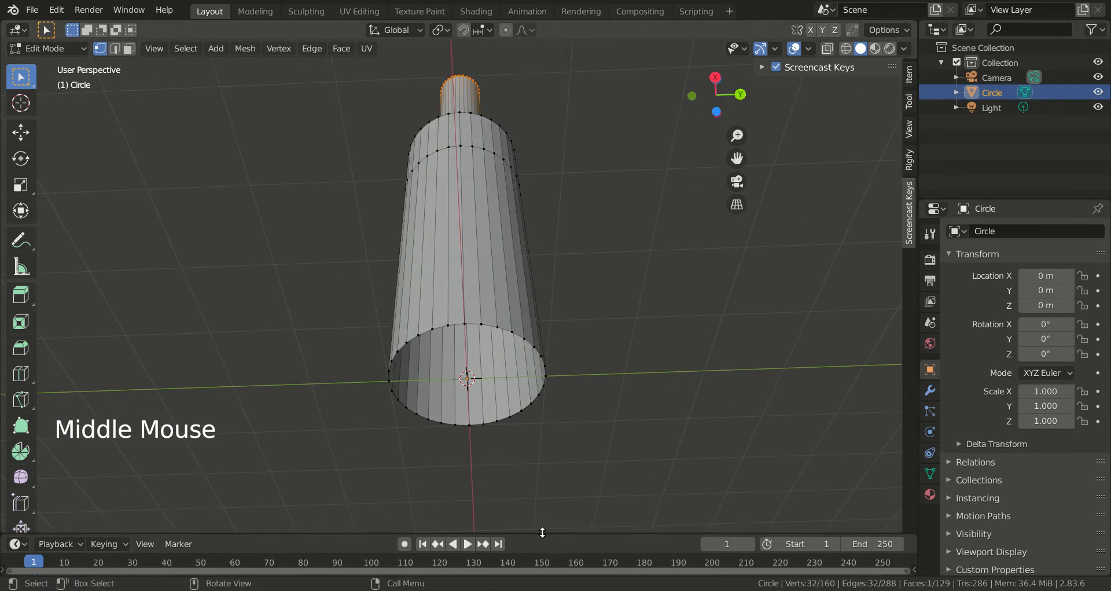
alt+click(491, 327)
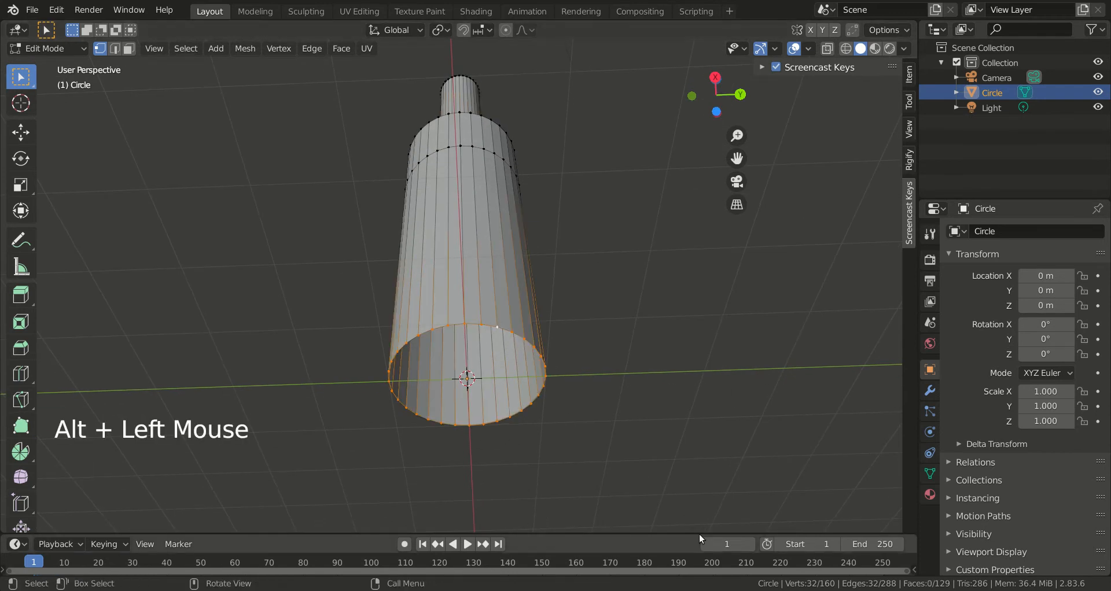
key(f)
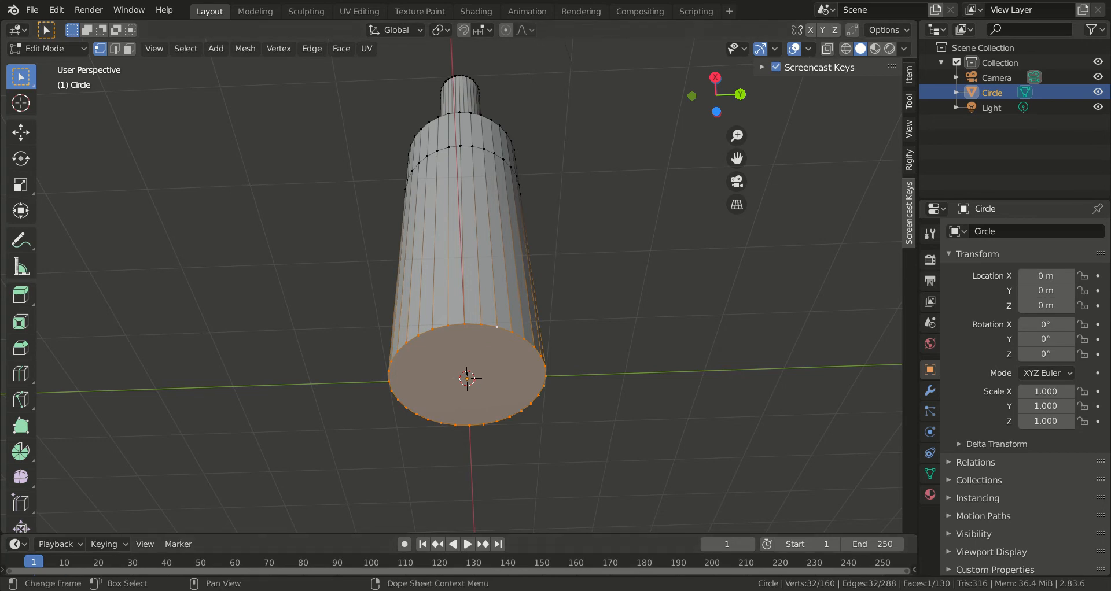
Bevel the edge loops at the neck's base and the shoulder's lower rim together, about 0.22 m wide with 13 segments.
middle_drag(540, 310, 536, 438)
click(458, 167)
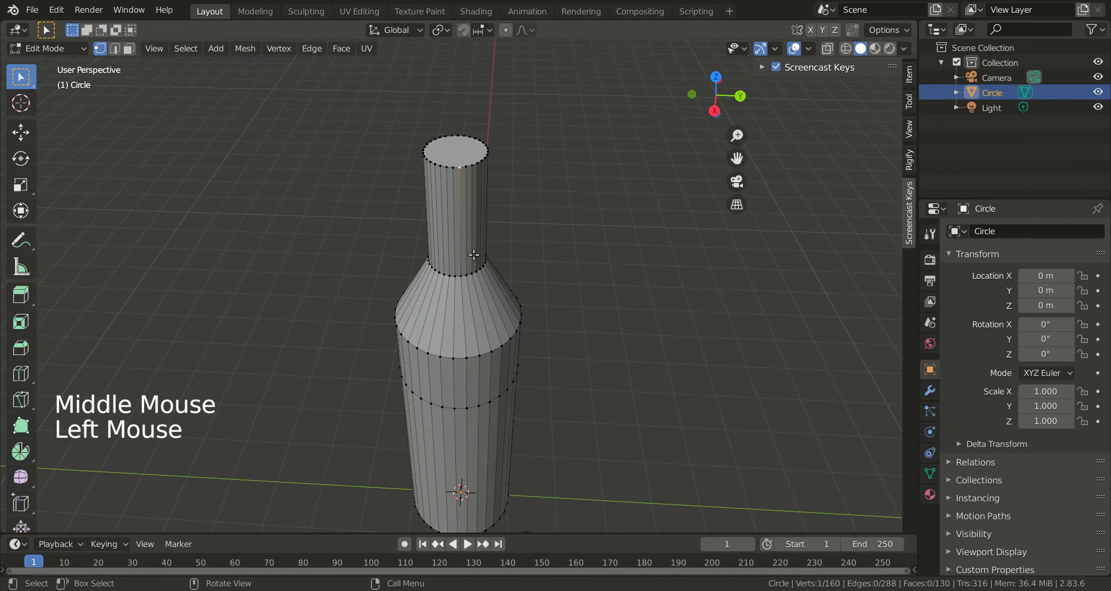
scroll(471, 273, up, 1)
scroll(470, 272, up, 3)
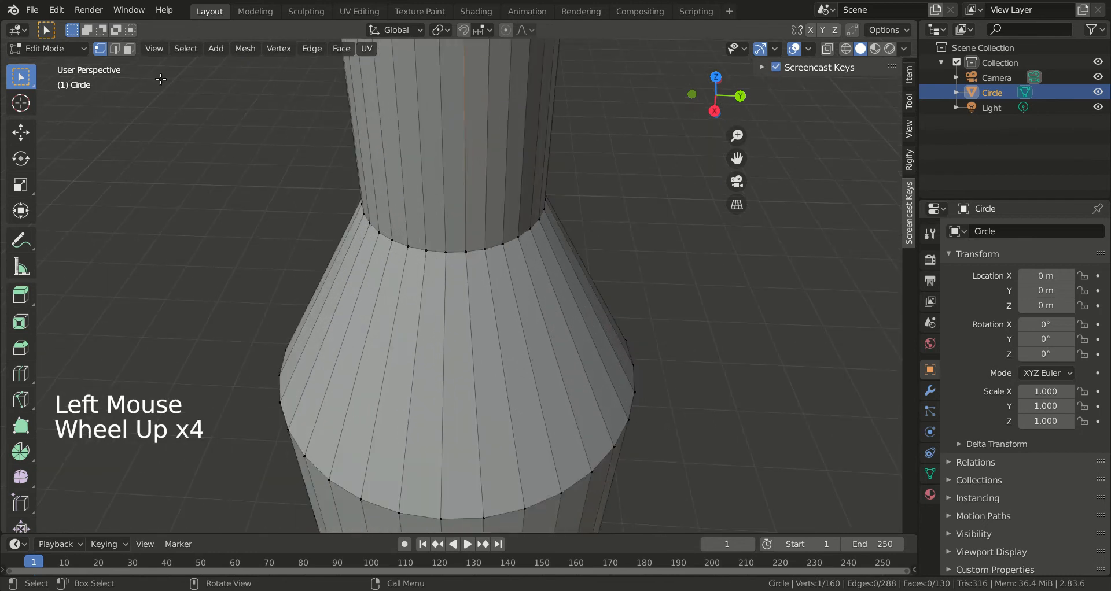
key(2)
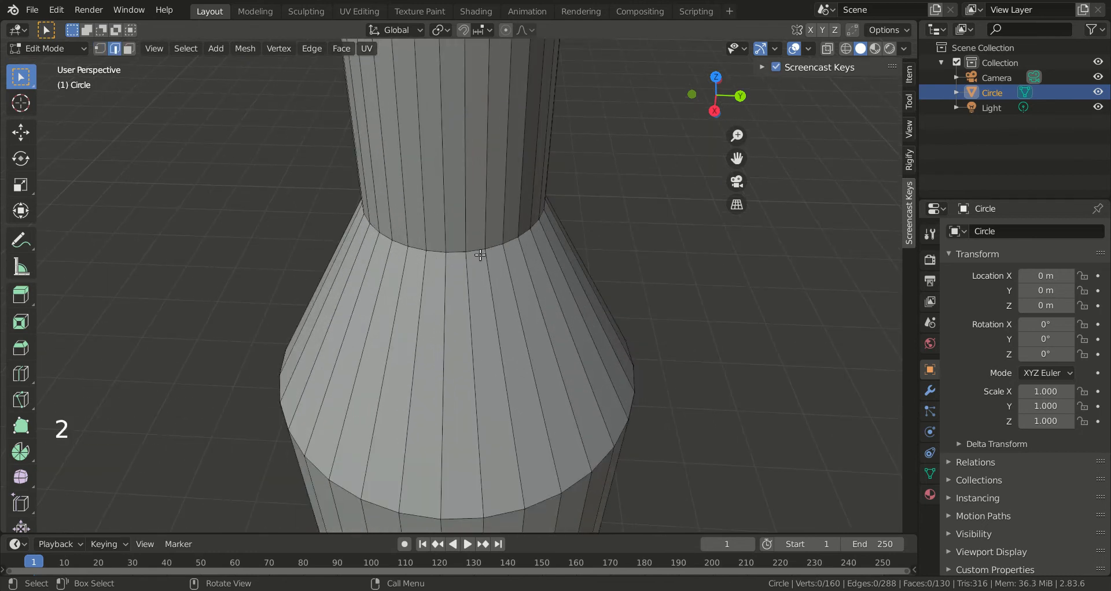
key(alt)
alt+click(454, 253)
middle_drag(456, 257, 478, 278)
alt+shift+click(461, 364)
scroll(460, 360, down, 4)
scroll(469, 299, down, 3)
middle_drag(469, 299, 467, 303)
scroll(465, 302, up, 5)
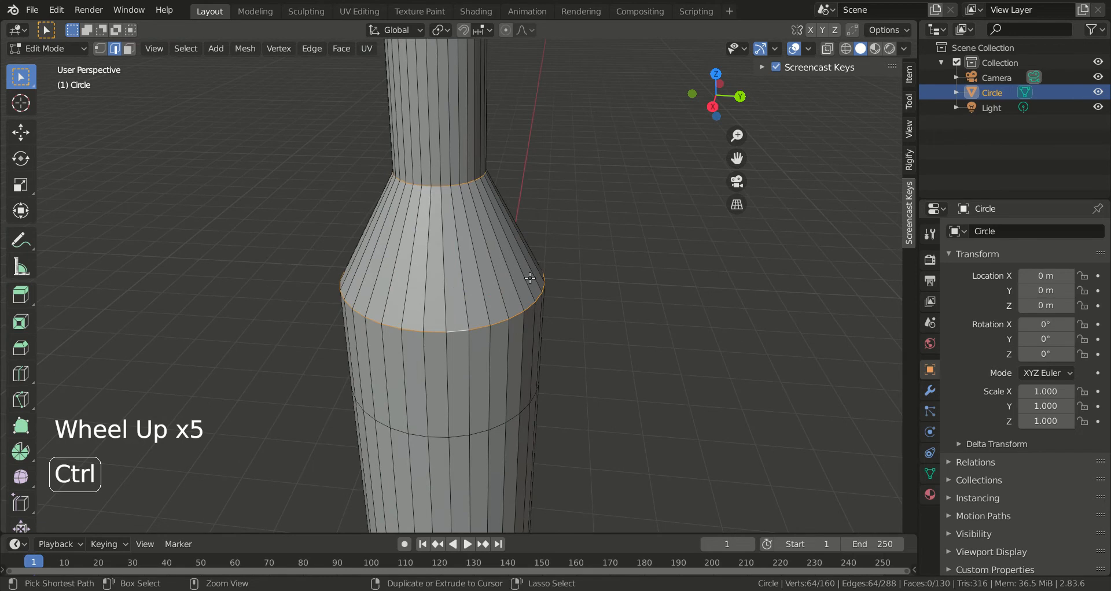
key(ctrl+b)
scroll(544, 294, up, 6)
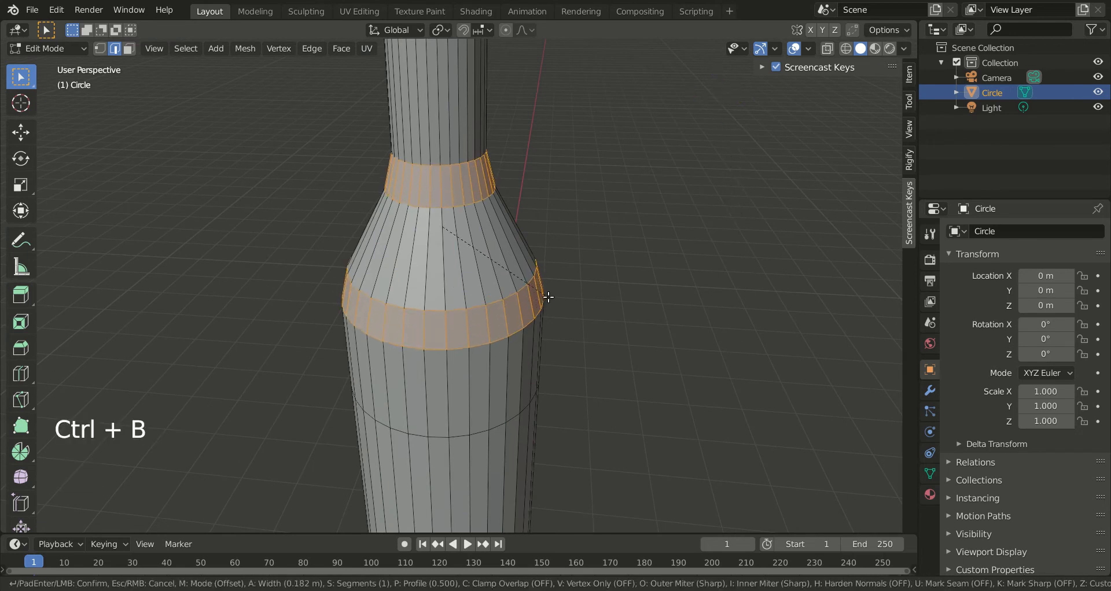
scroll(553, 299, up, 6)
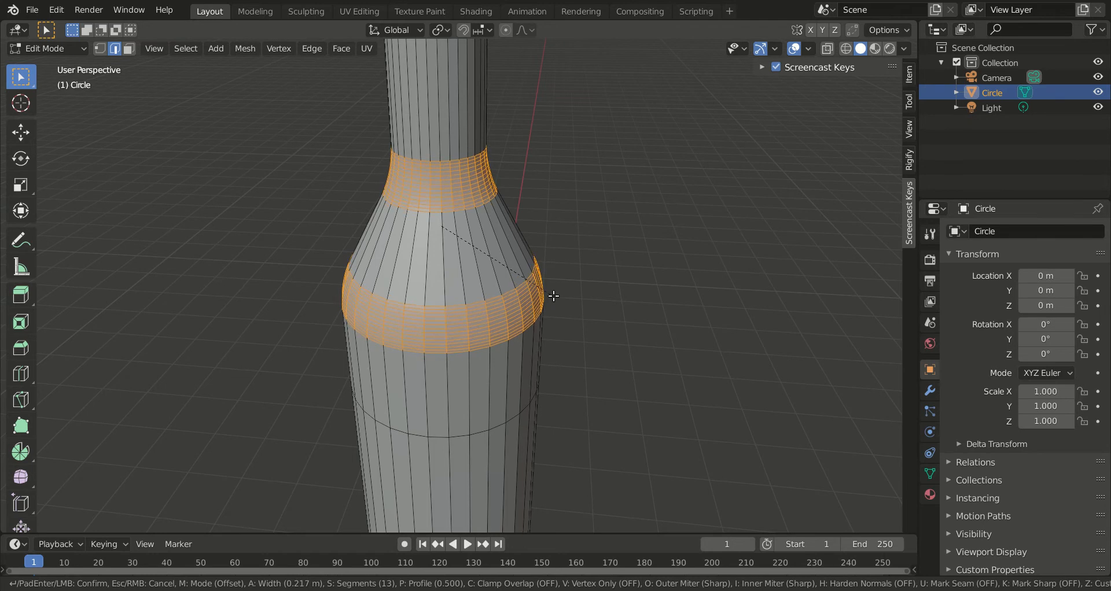
click(553, 295)
key(Tab)
Scale the bottle's base face down uniformly to about 0.8 of its size.
middle_drag(609, 231, 612, 125)
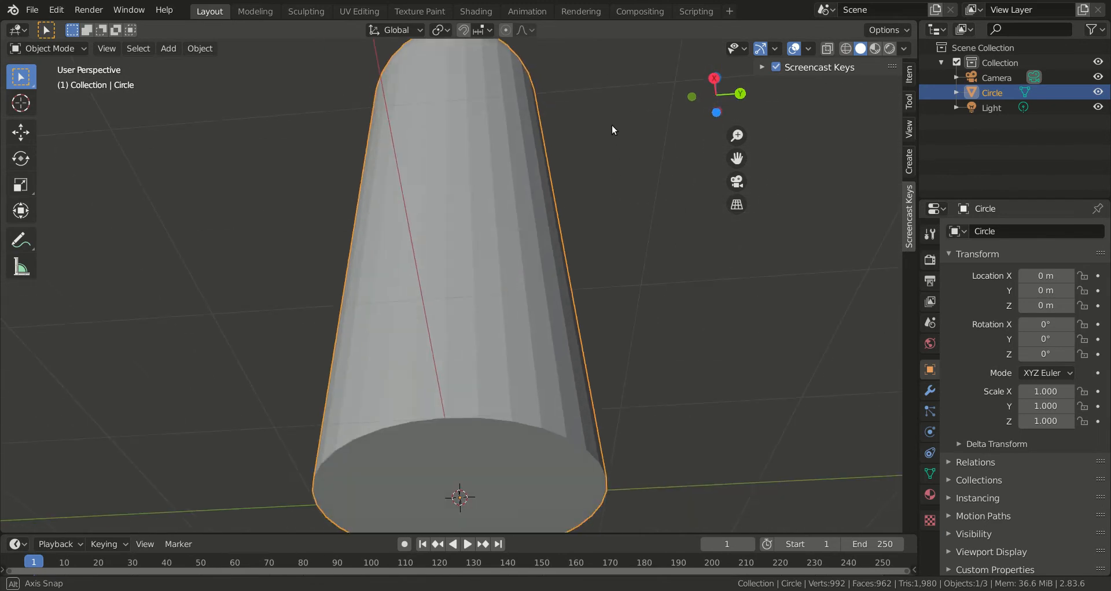
click(512, 437)
key(Tab)
click(512, 437)
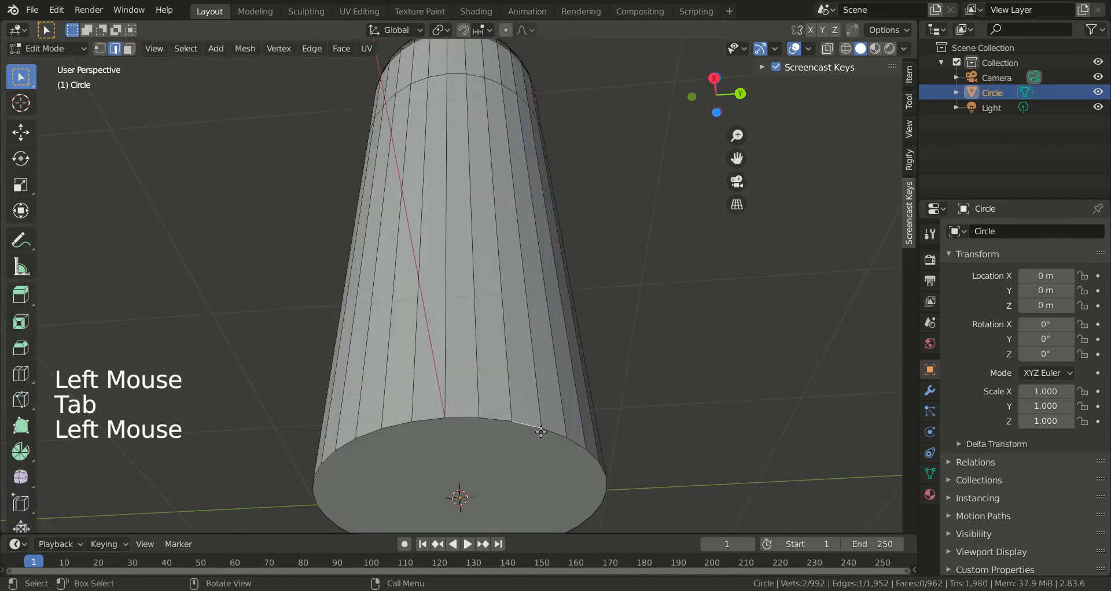
key(3)
click(522, 446)
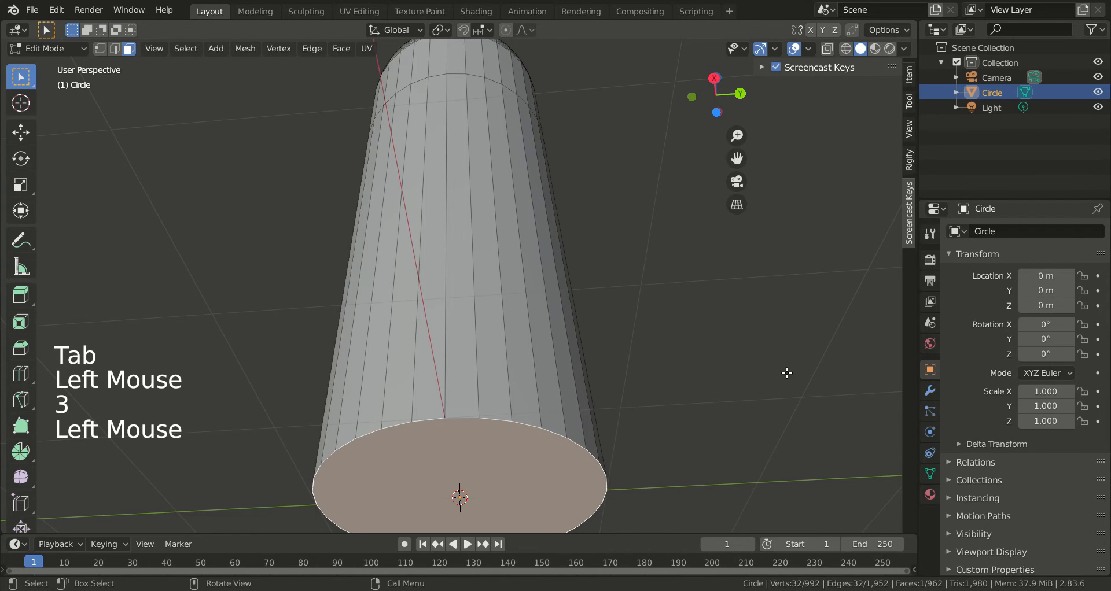
key(s)
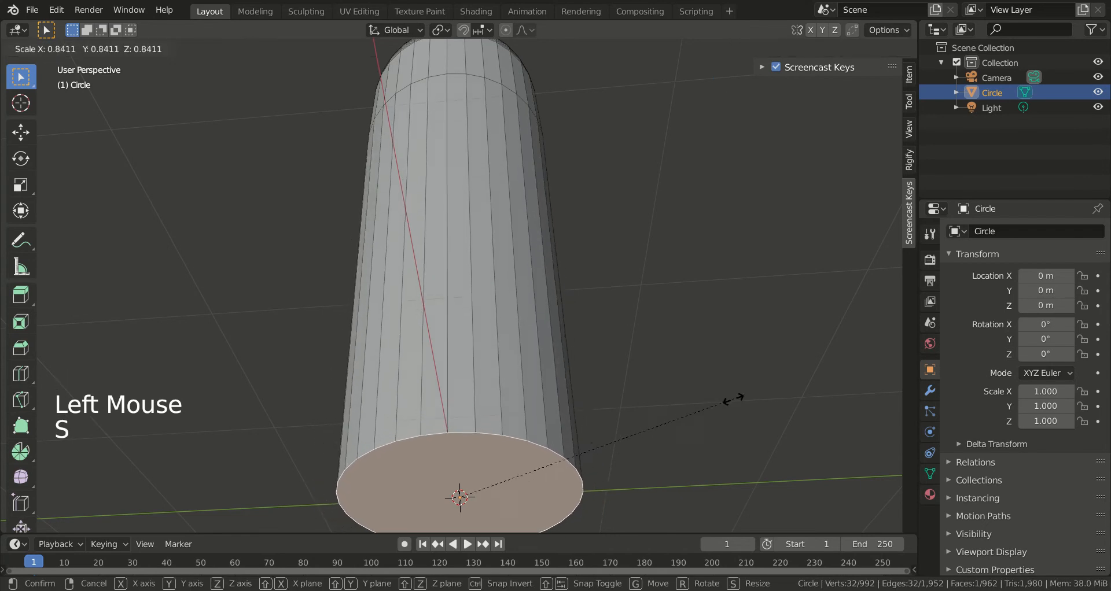
click(716, 405)
Inset the base face by about 0.05 m and extrude the inner face a little over 0.1 m into the bottle.
middle_drag(714, 404, 705, 347)
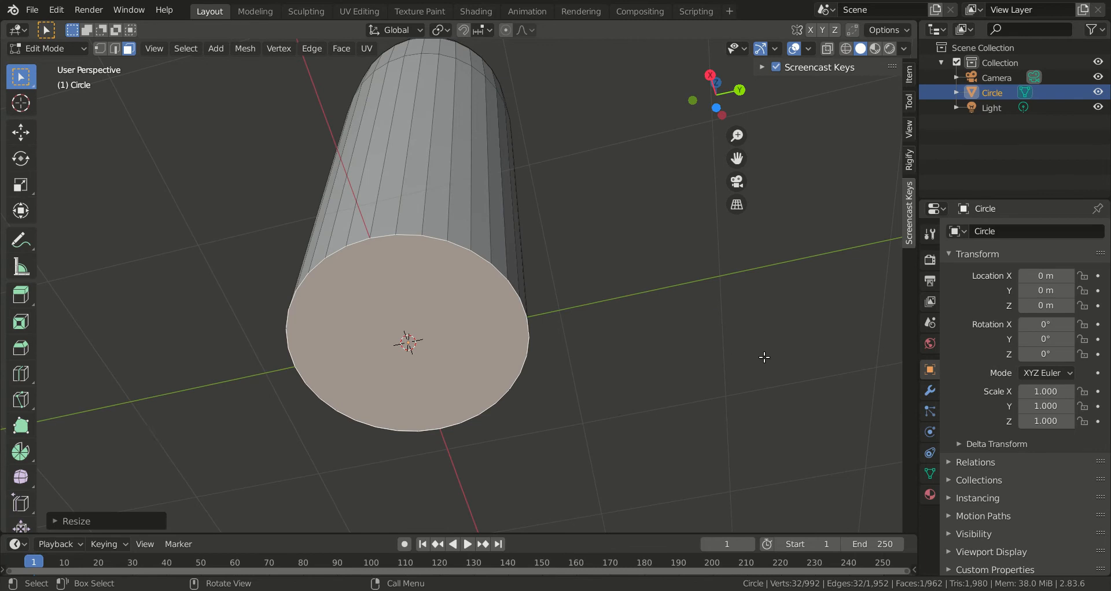
key(i)
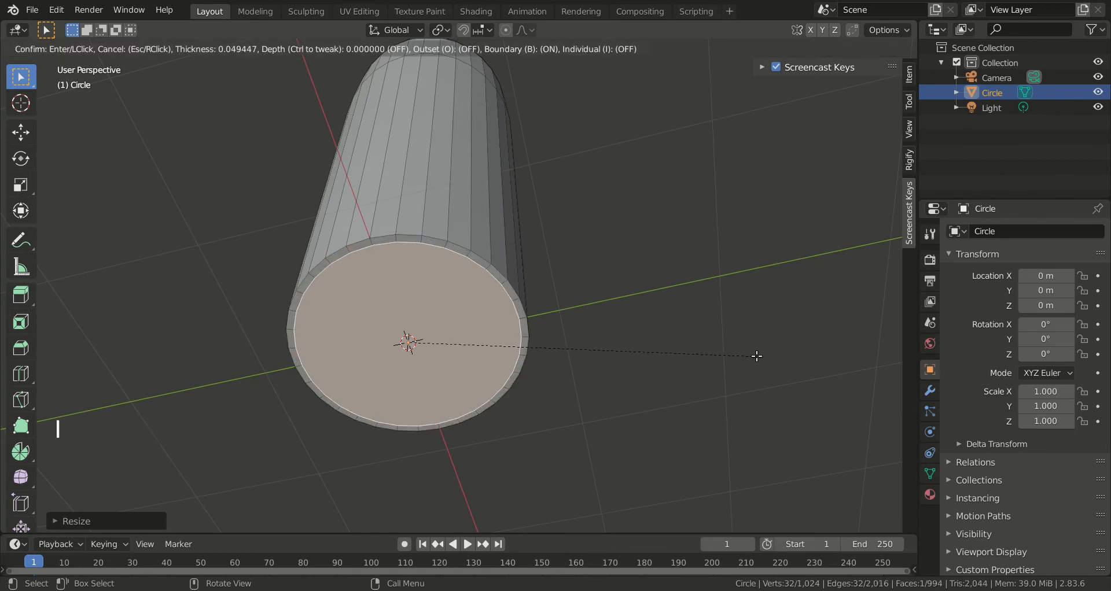
click(755, 356)
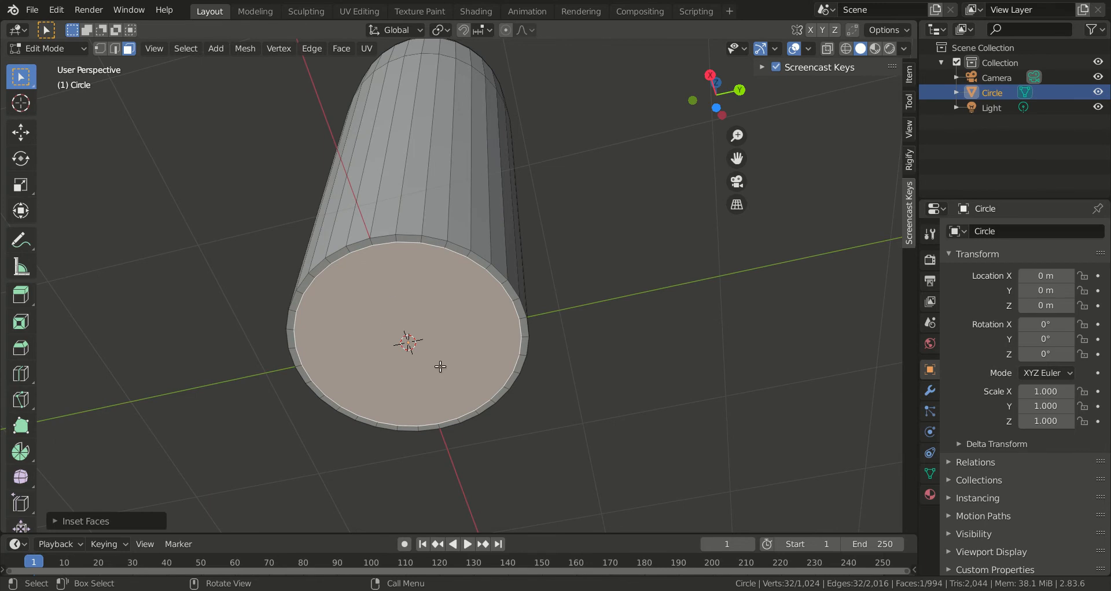
key(e)
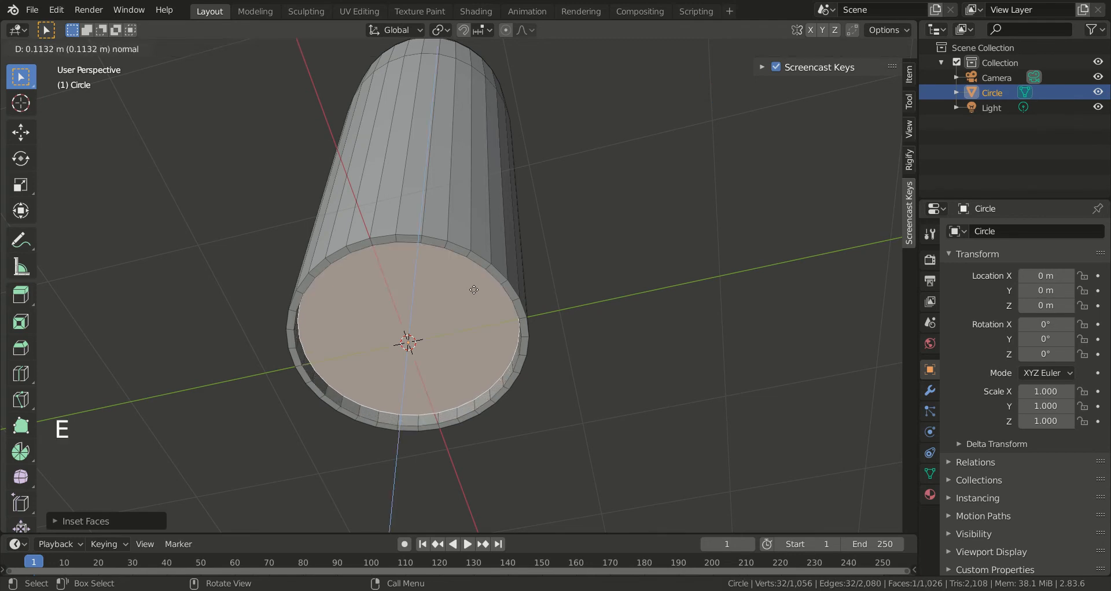
click(473, 285)
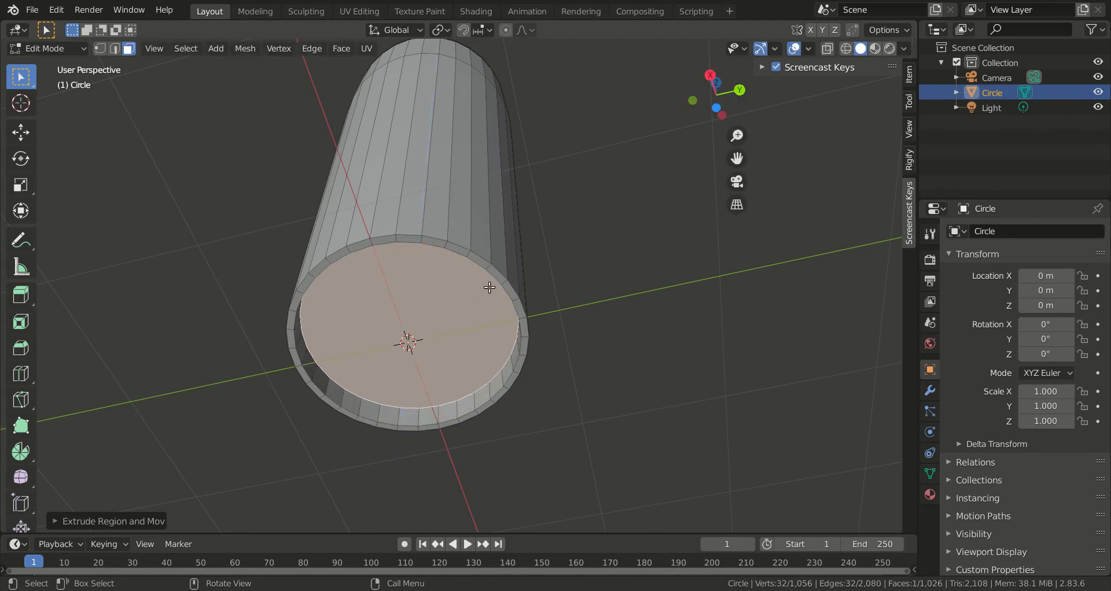
Bevel the recessed base face's edges about 0.13 m wide with 13 segments.
key(ctrl+b)
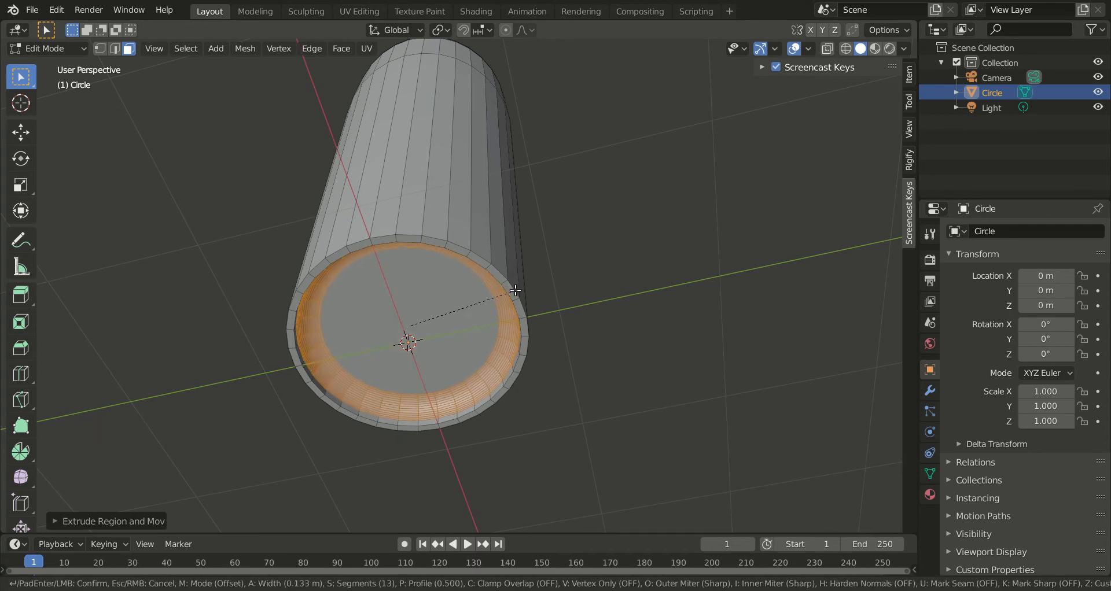
click(513, 290)
scroll(557, 292, up, 2)
middle_click(557, 292)
middle_drag(557, 293, 339, 431)
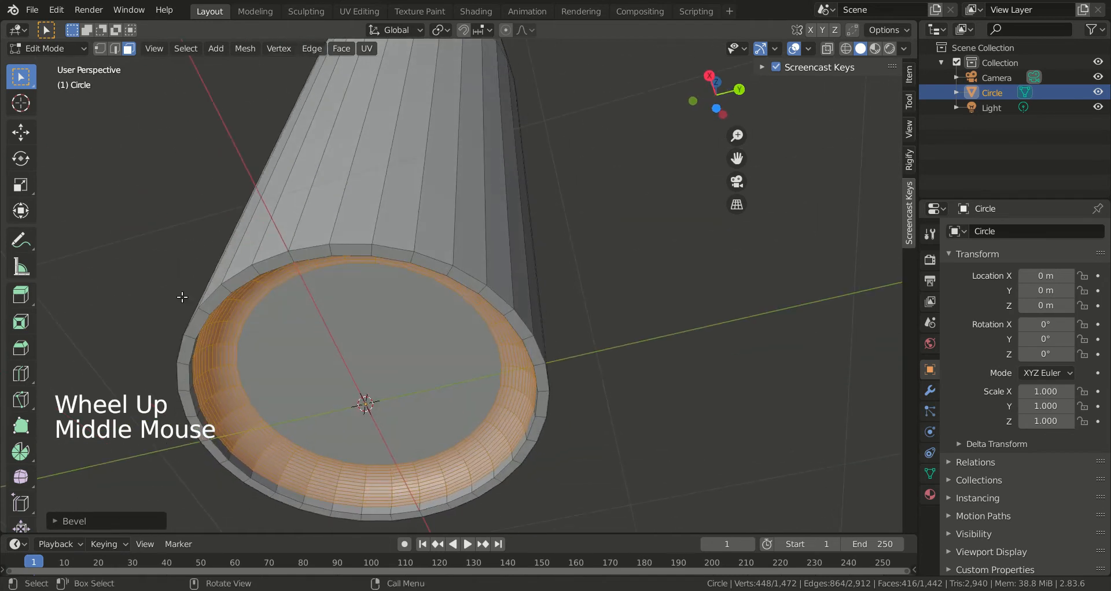
Inset the neck's top face slightly to leave a thin rim around the opening.
scroll(565, 292, down, 4)
click(565, 284)
middle_drag(565, 284, 564, 442)
click(446, 242)
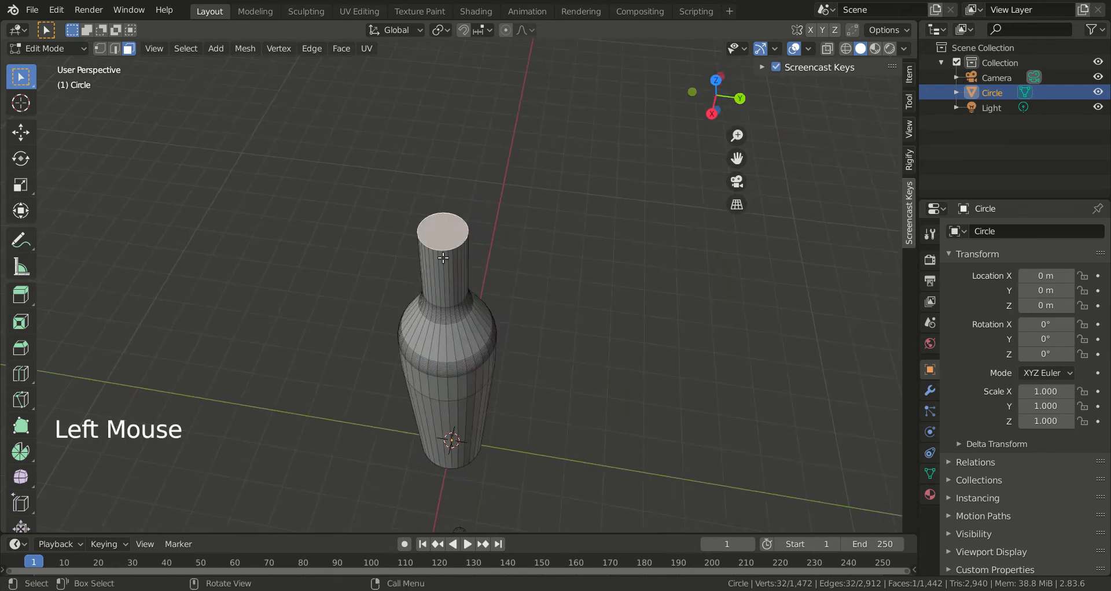
key(KP_Decimal)
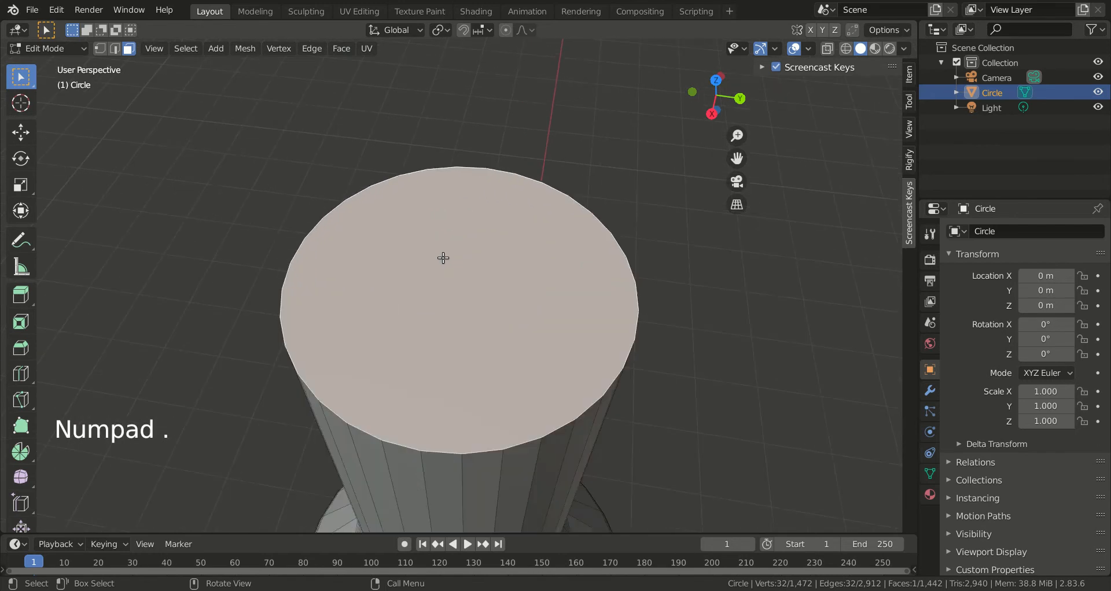
middle_drag(456, 257, 478, 217)
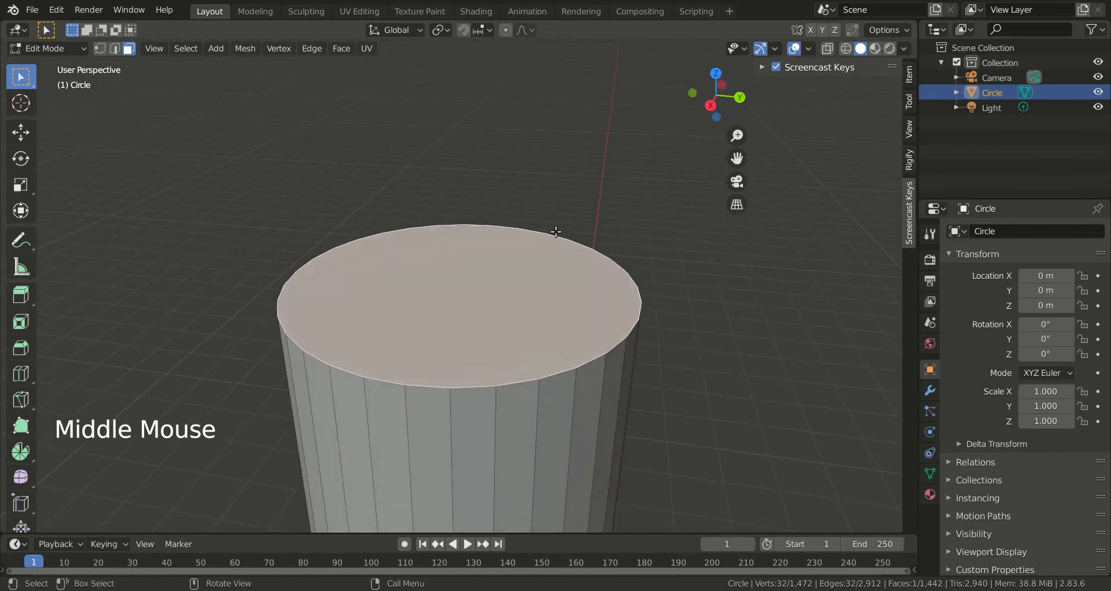
scroll(557, 275, down, 2)
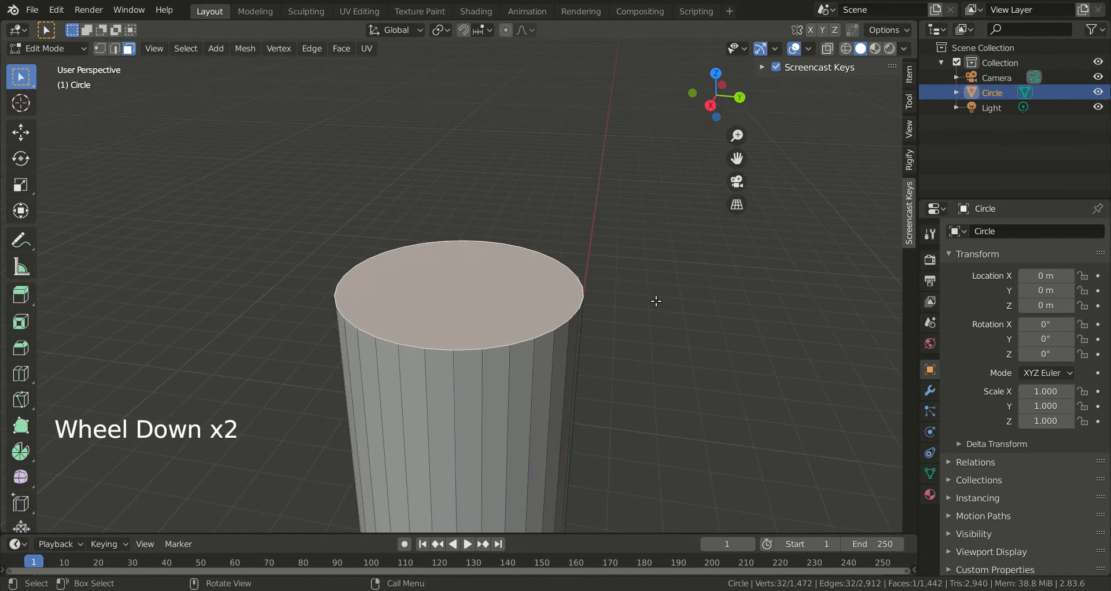
key(i)
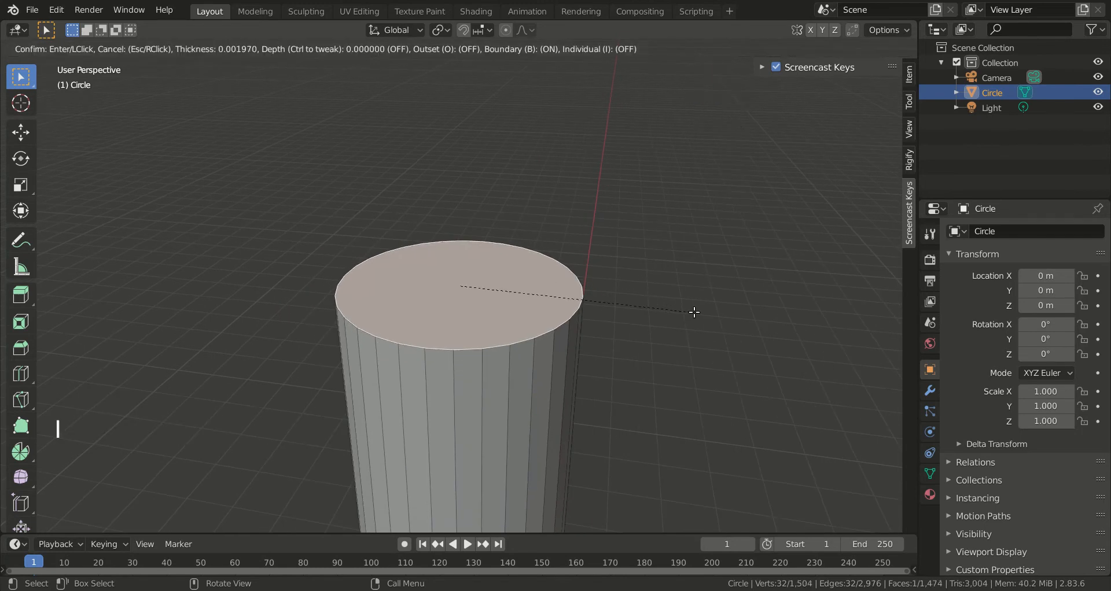
click(685, 312)
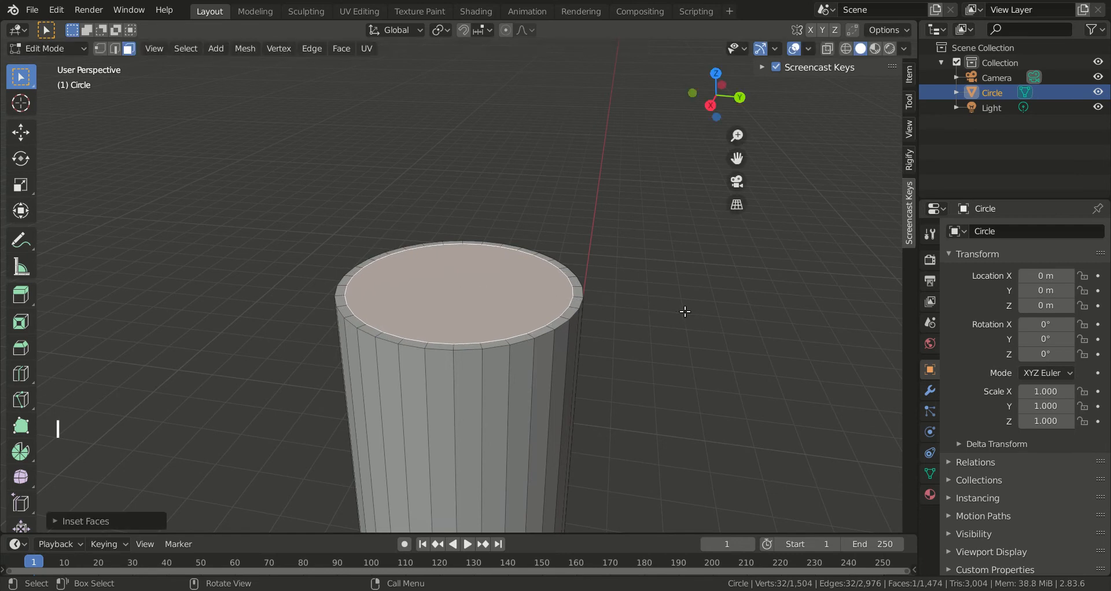
Show the bottle as a see-through wireframe and extrude the inset top face about 1.44 m down inside the neck.
middle_drag(696, 270, 684, 246)
scroll(678, 245, down, 3)
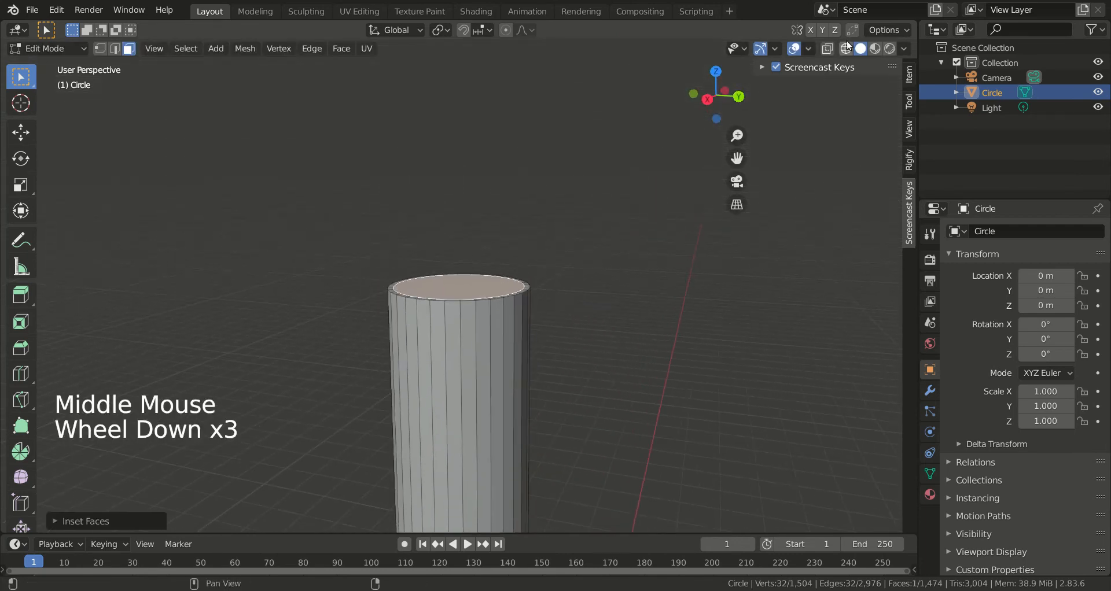
click(828, 49)
scroll(545, 288, down, 2)
middle_drag(546, 288, 510, 288)
key(e)
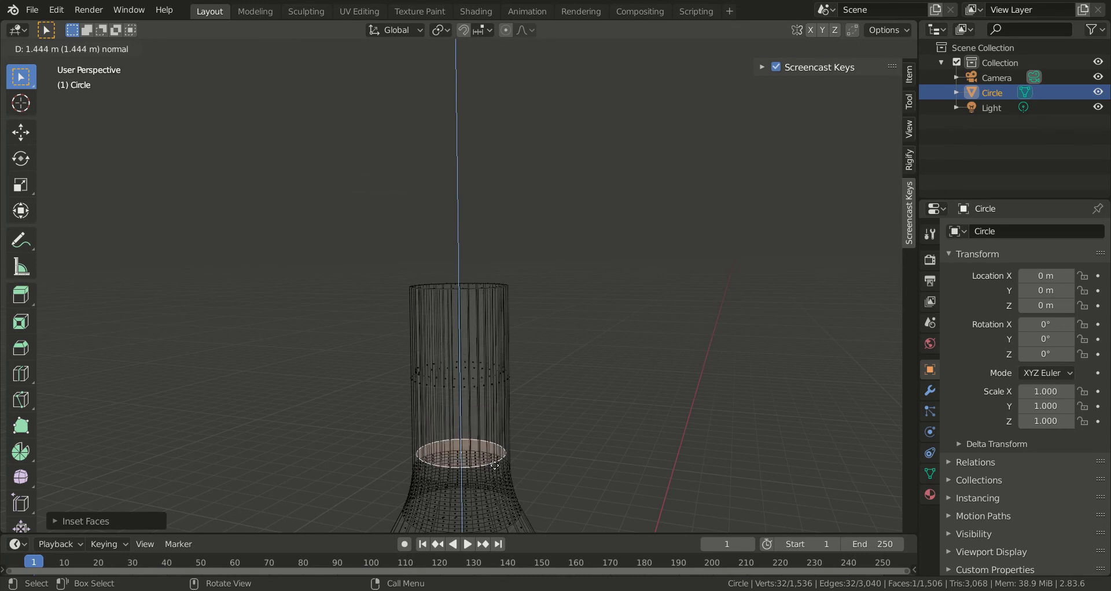
click(503, 463)
Extrude the inner face further down into the upper shoulder and scale it up to about 1.53.
scroll(504, 463, down, 2)
middle_drag(512, 445, 523, 410)
key(e)
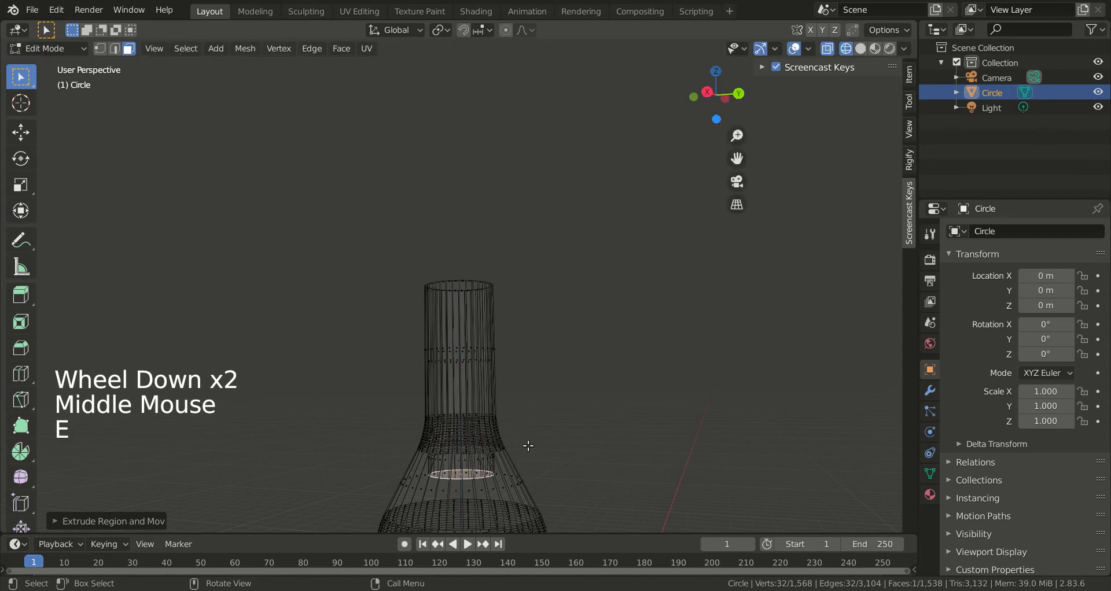
key(s)
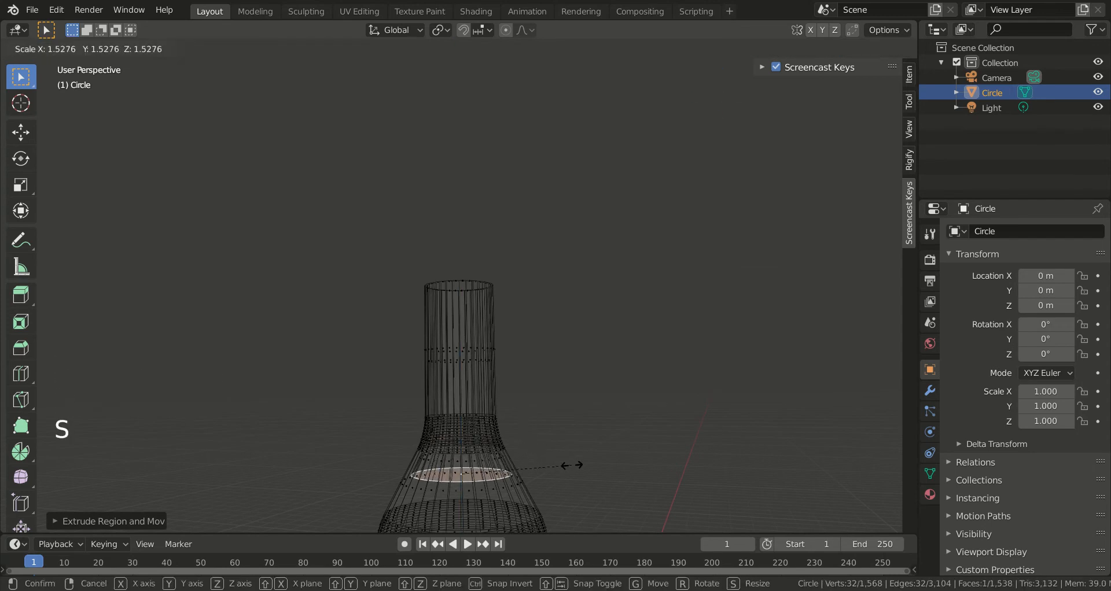
click(570, 466)
Extrude the inner face a little over 0.5 m down to the shoulder's lower rim and enlarge it toward the outer wall.
scroll(561, 437, down, 3)
middle_drag(561, 438, 559, 420)
key(e)
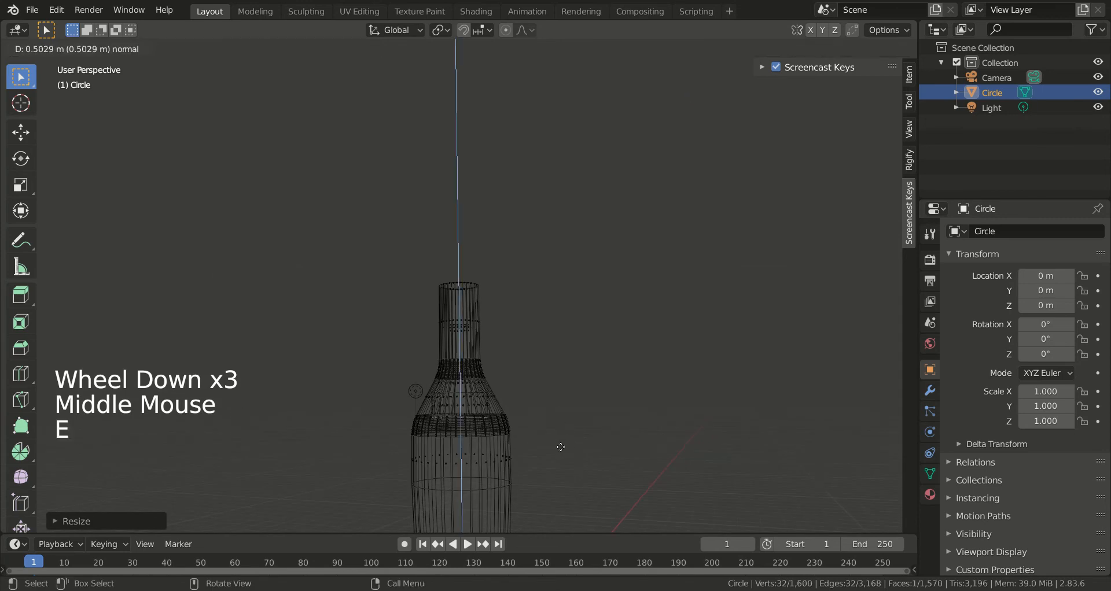
click(562, 457)
key(s)
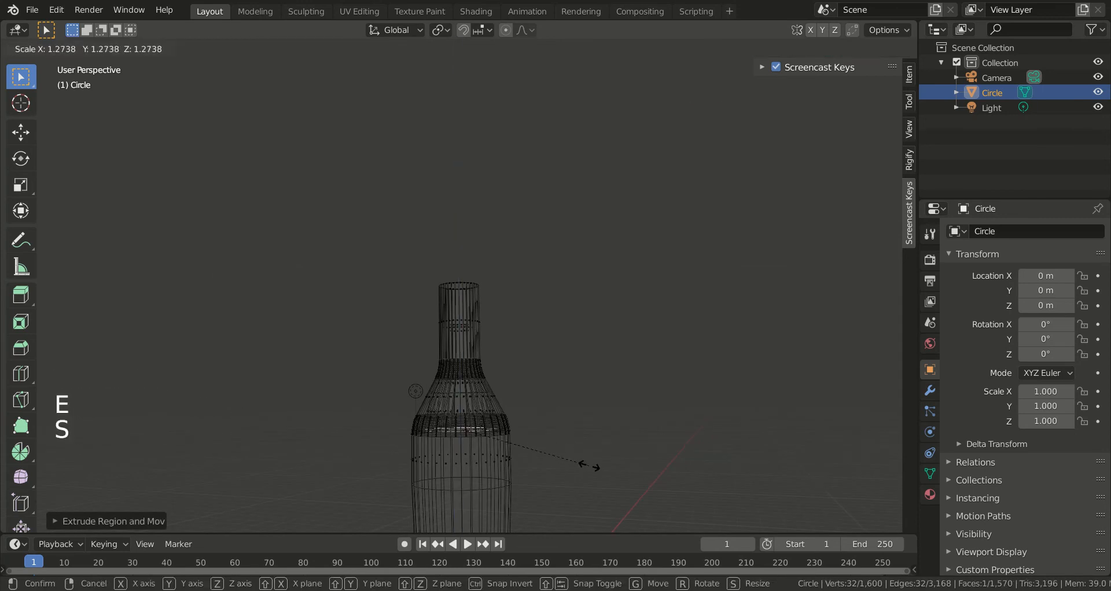
click(620, 486)
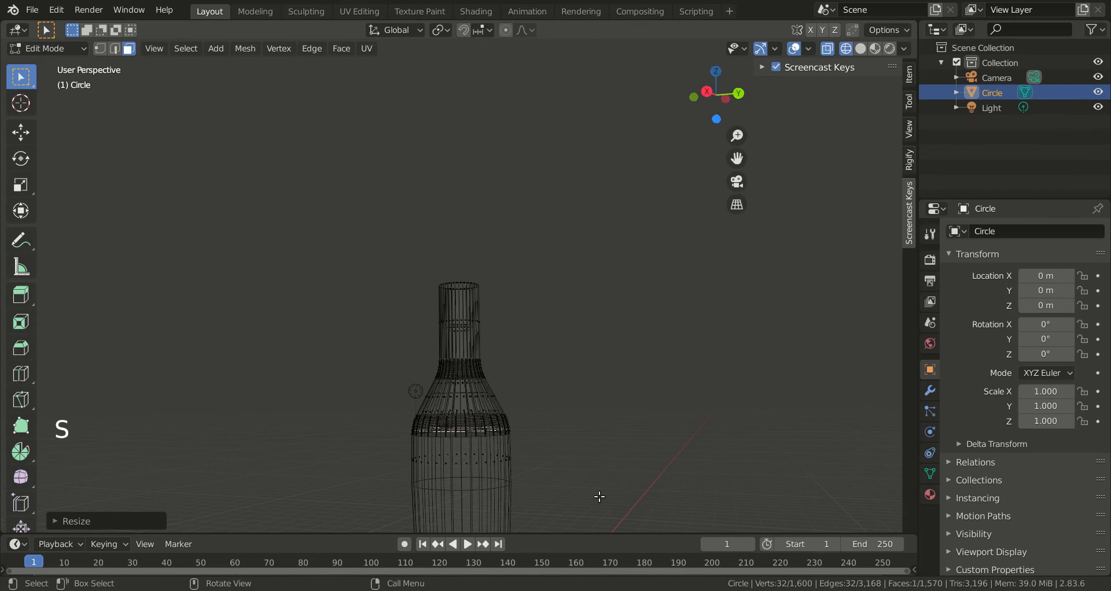
Extrude the inner face about 4.8 m down along Z through the body, stopping just above the recessed base.
scroll(598, 485, down, 4)
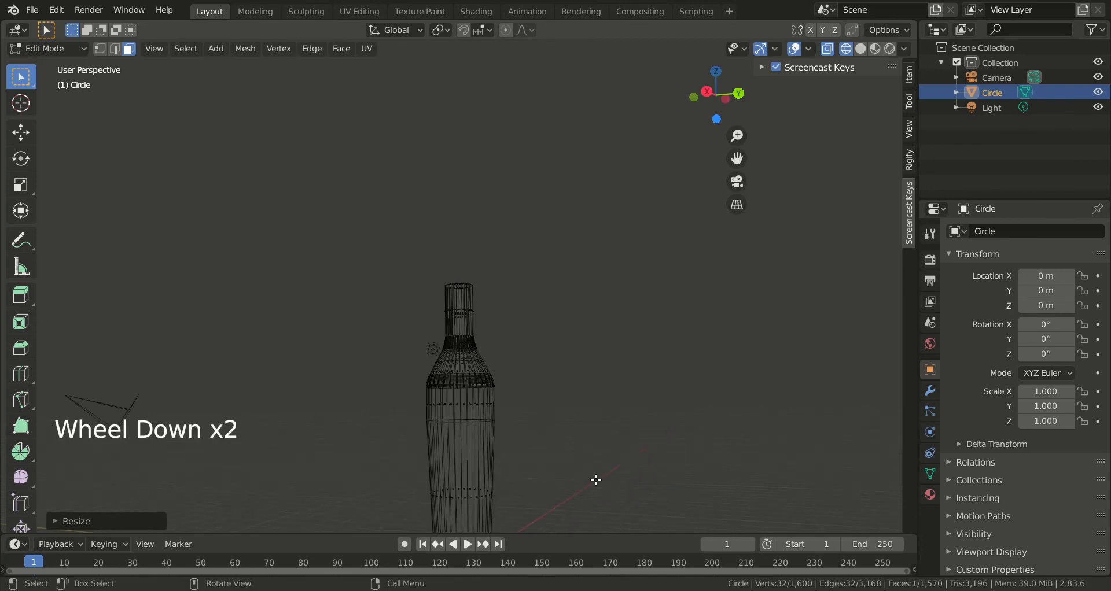
key(e)
key(z)
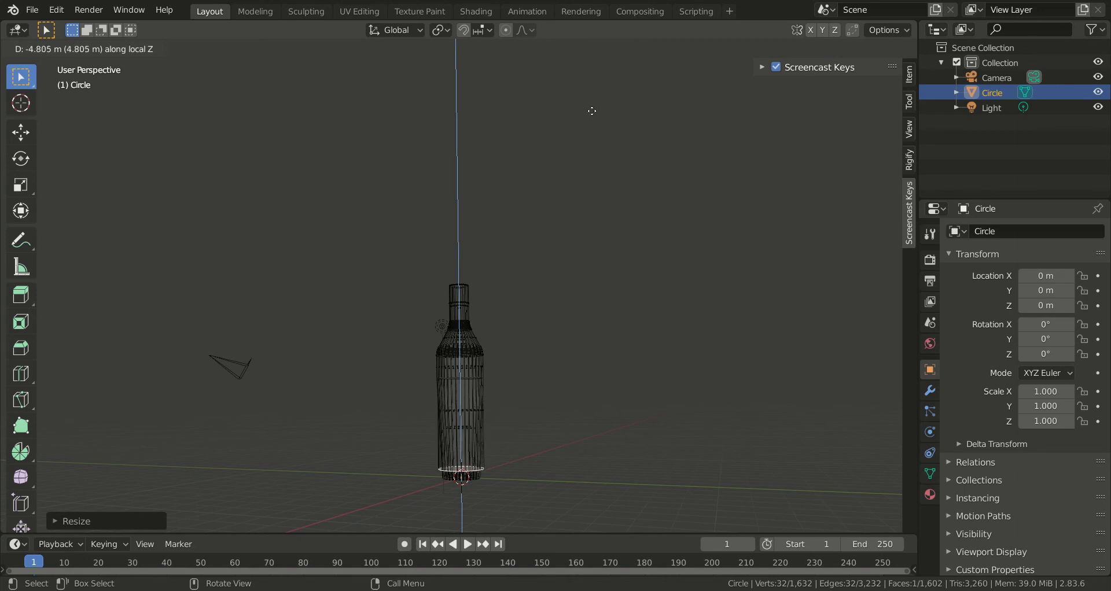
click(592, 110)
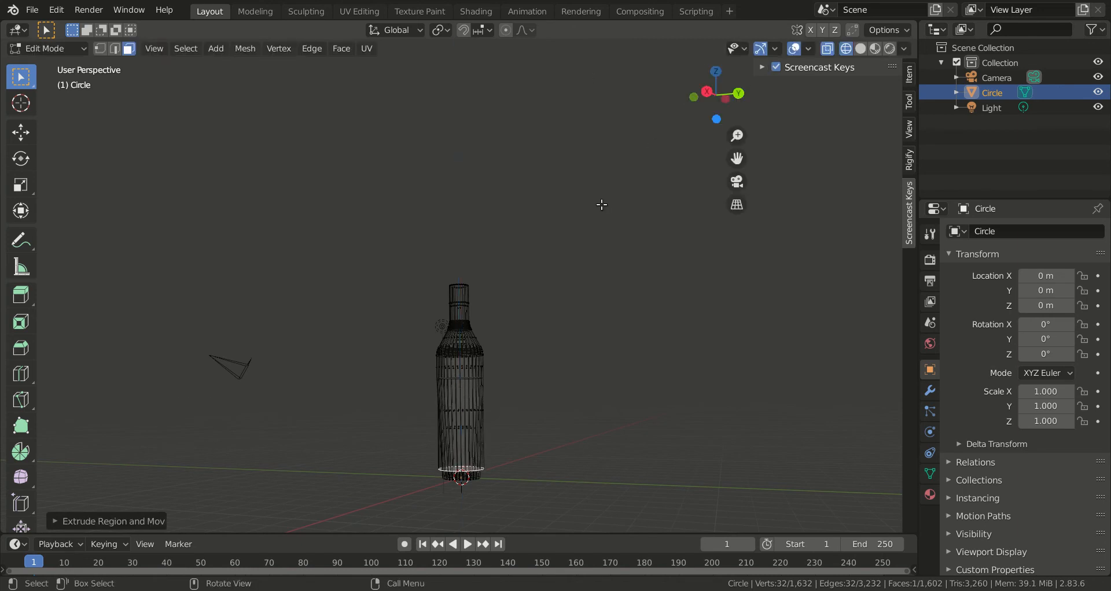
key(KP_Decimal)
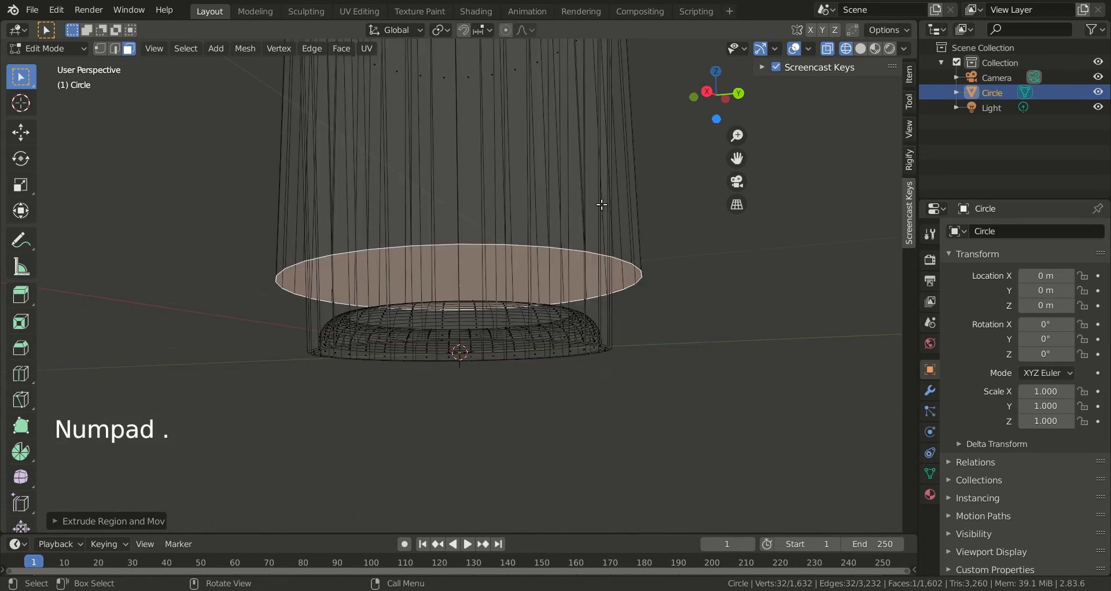
middle_drag(654, 282, 693, 271)
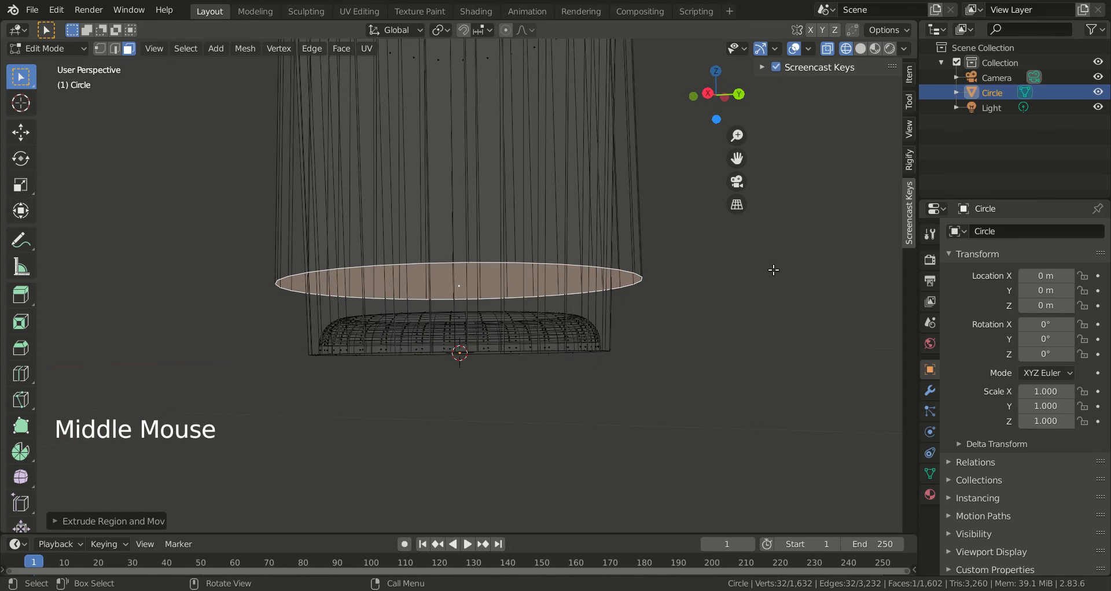
Scale the inner bottom face down to fit inside the outer wall, and extrude it about 0.13 m down along Z toward the recessed base.
key(s)
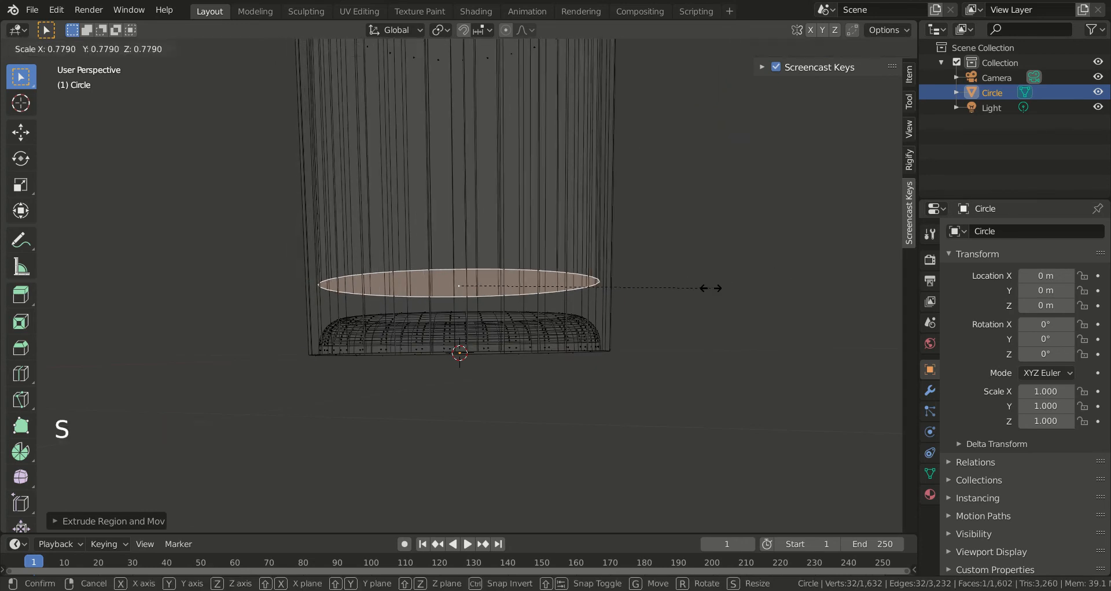
click(693, 288)
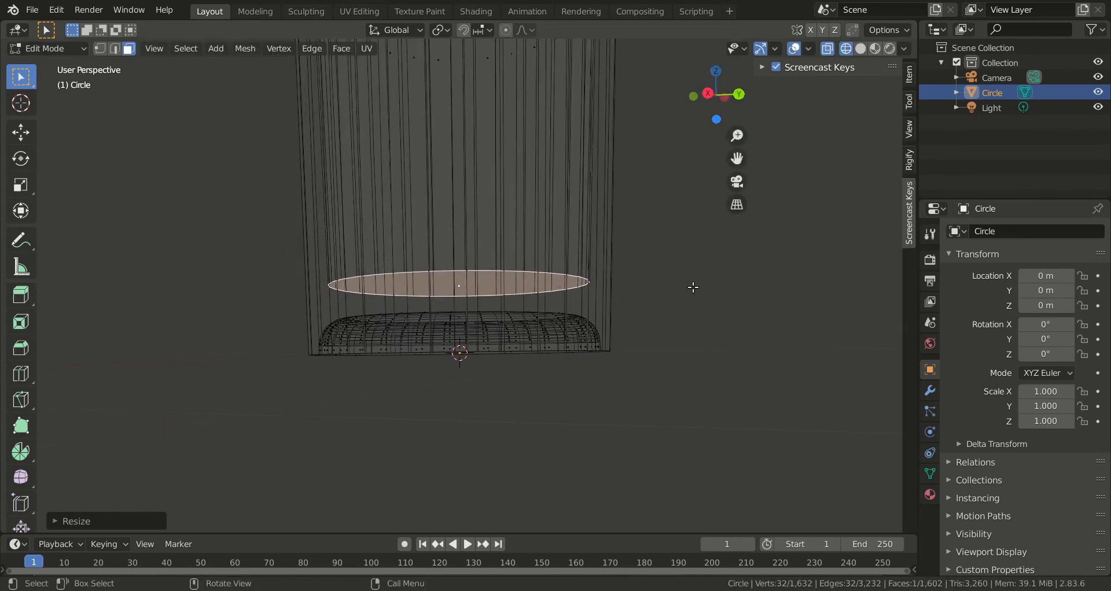
key(e)
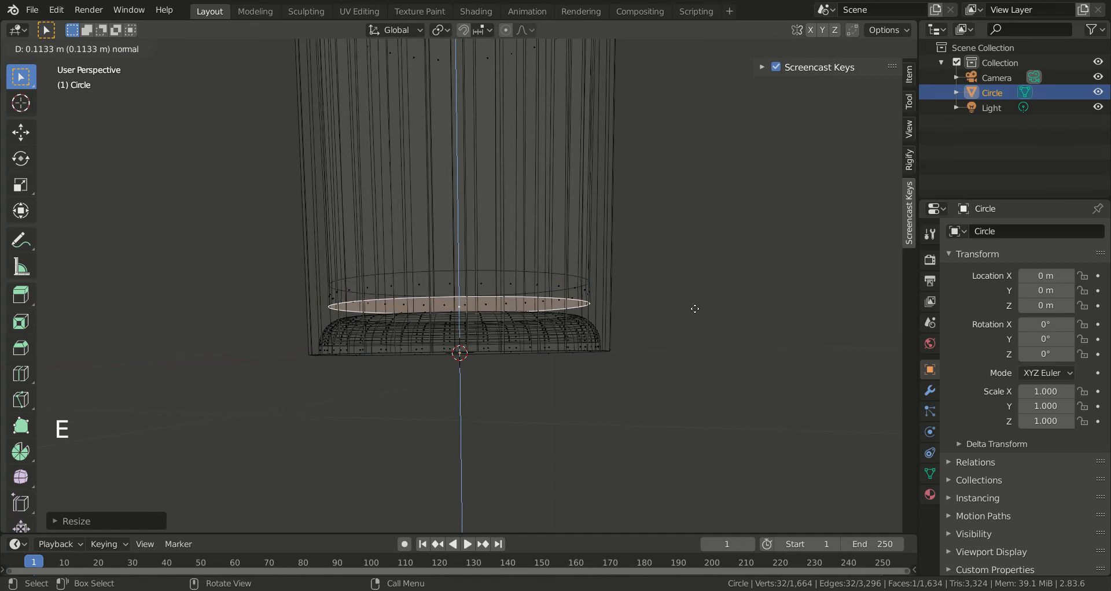
key(z)
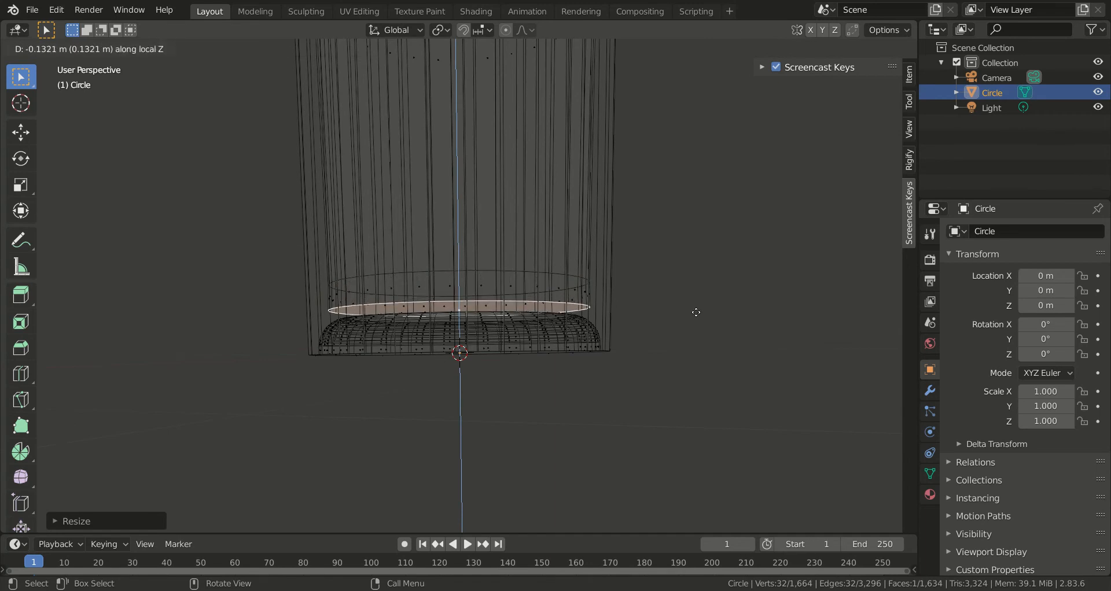
click(696, 312)
Return the bottle to Object Mode with solid shading and inspect the hollow opening at the top of the neck.
mouse_move(694, 310)
middle_down()
mouse_move(692, 286)
mouse_move(700, 320)
middle_up()
scroll(700, 315, down, 7)
scroll(676, 268, down, 2)
drag(737, 158, 742, 279)
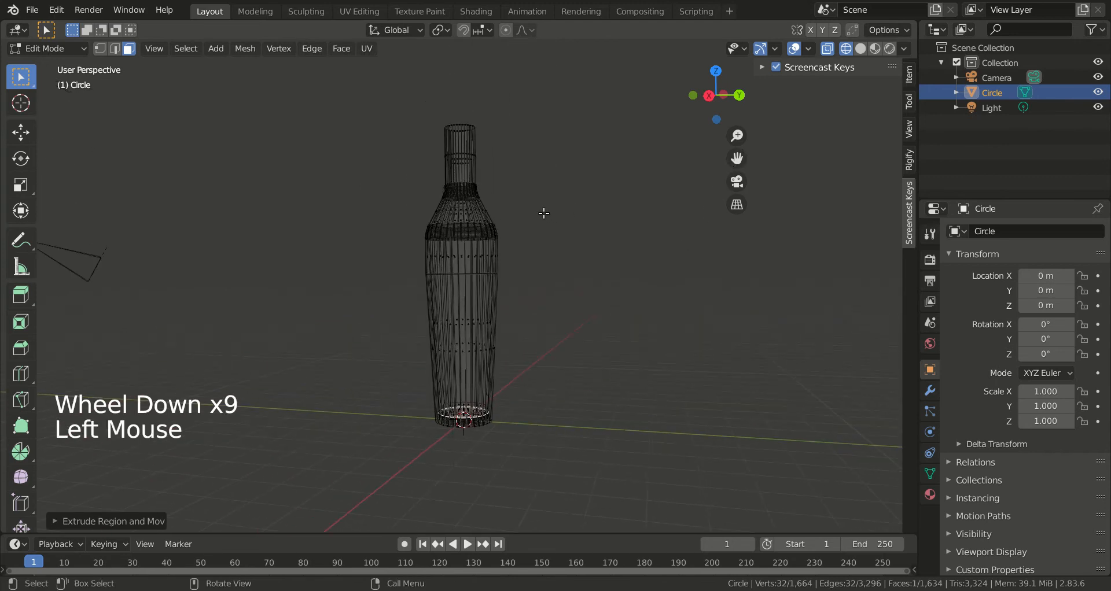
scroll(547, 208, down, 3)
scroll(567, 173, up, 6)
scroll(576, 156, down, 2)
middle_drag(576, 157, 572, 203)
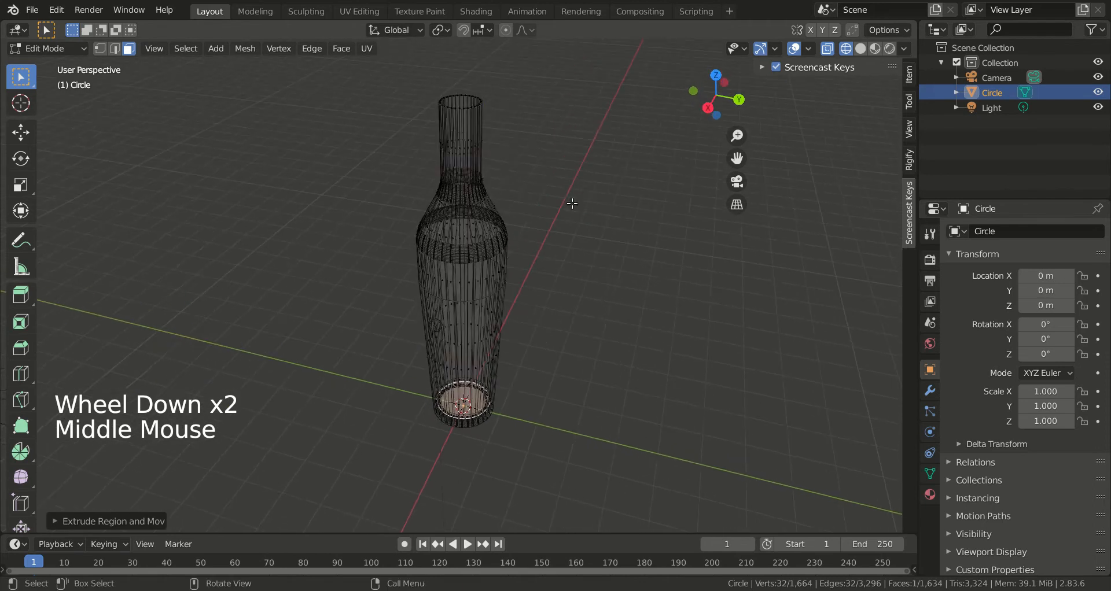
key(Tab)
click(860, 48)
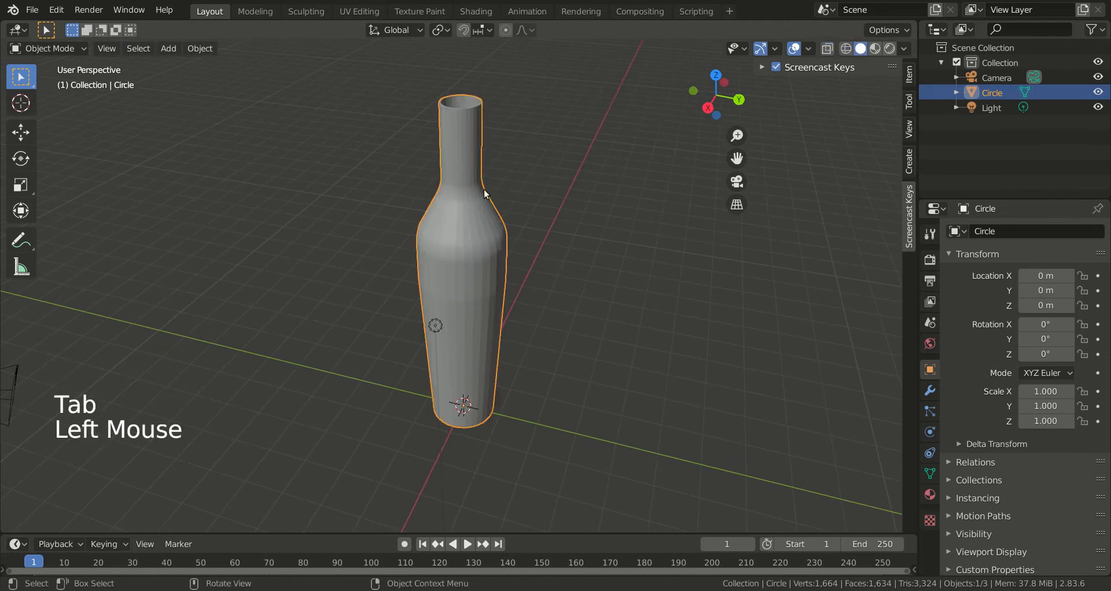
drag(737, 157, 583, 245)
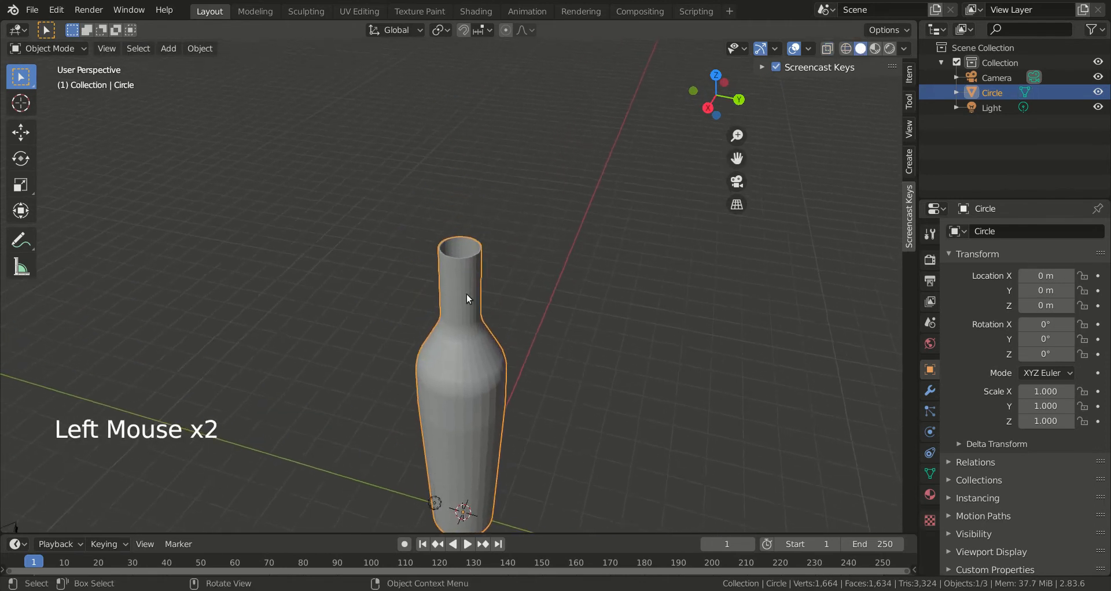
scroll(478, 263, up, 5)
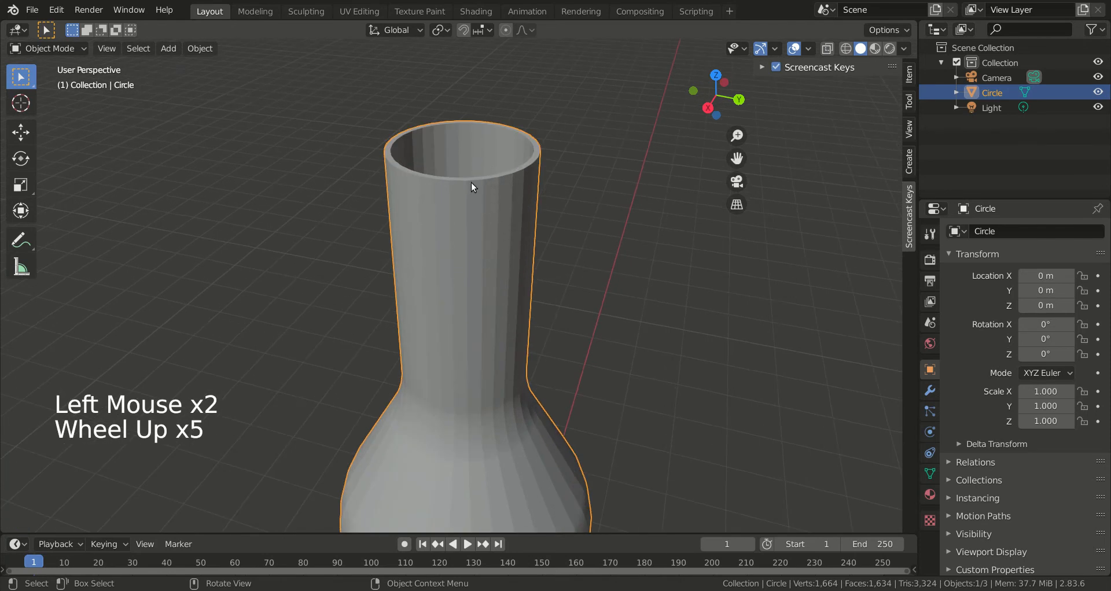
Add a single edge loop around the outside of the neck in Edit Mode and slide it up toward the mouth.
key(Tab)
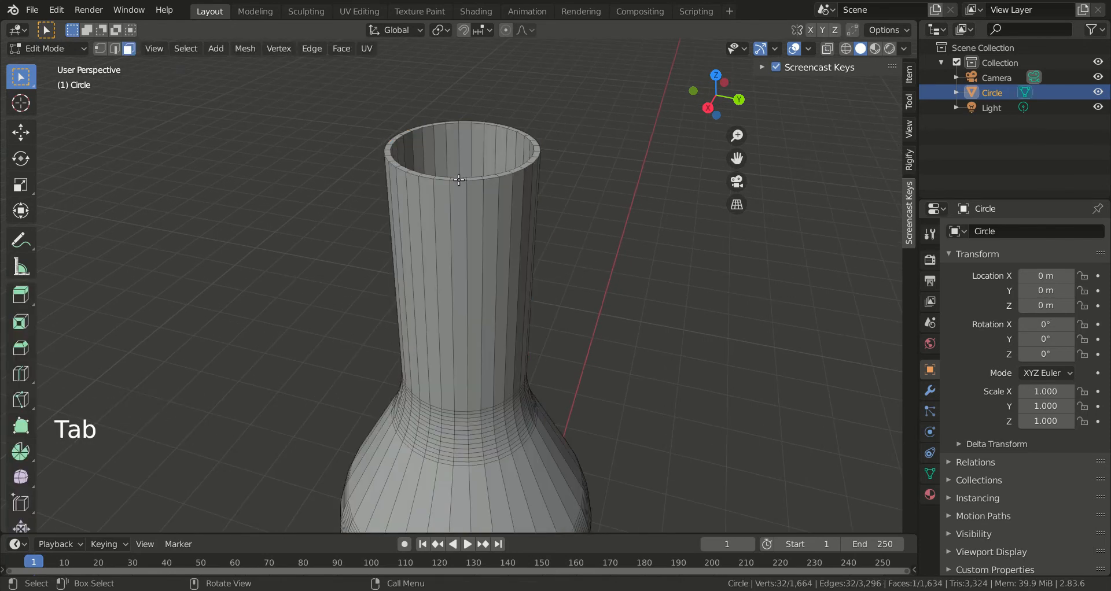
click(447, 201)
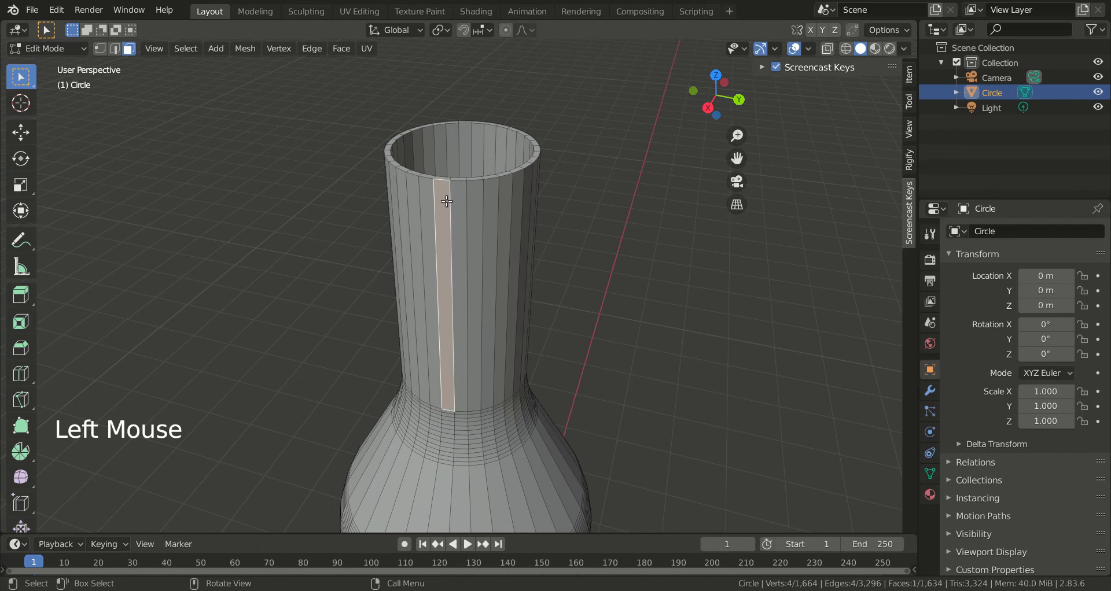
key(ctrl+r)
scroll(446, 201, up, 5)
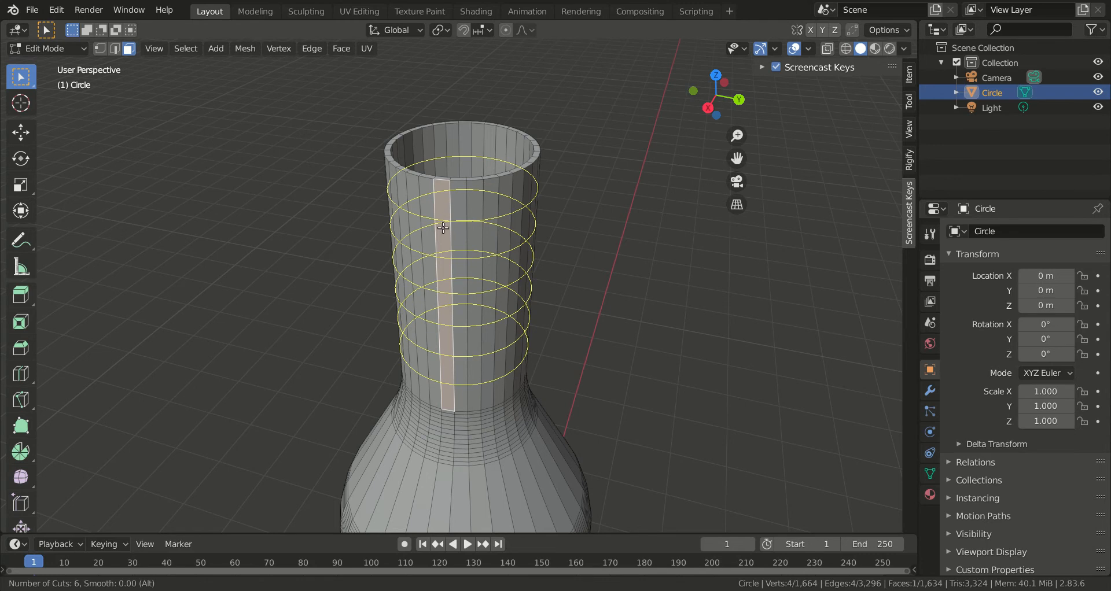
scroll(444, 224, down, 5)
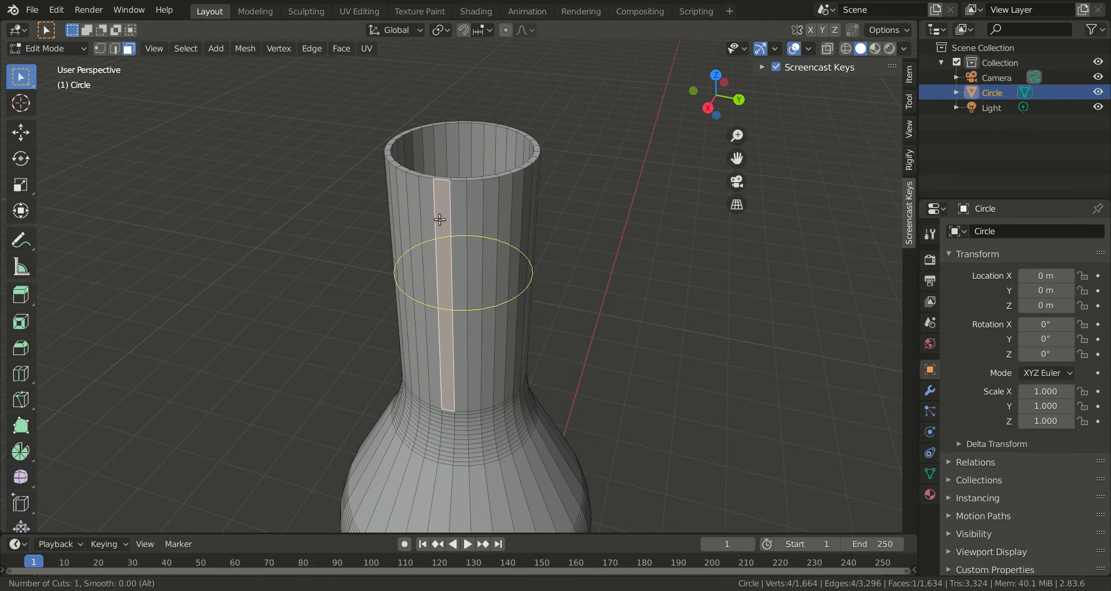
click(443, 219)
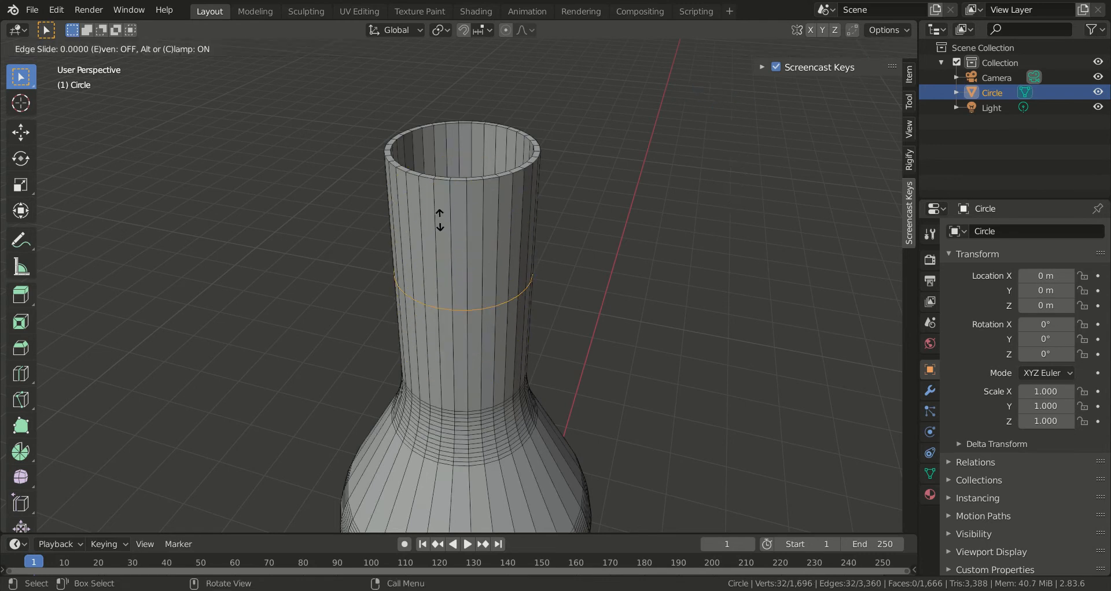
click(446, 146)
click(438, 177)
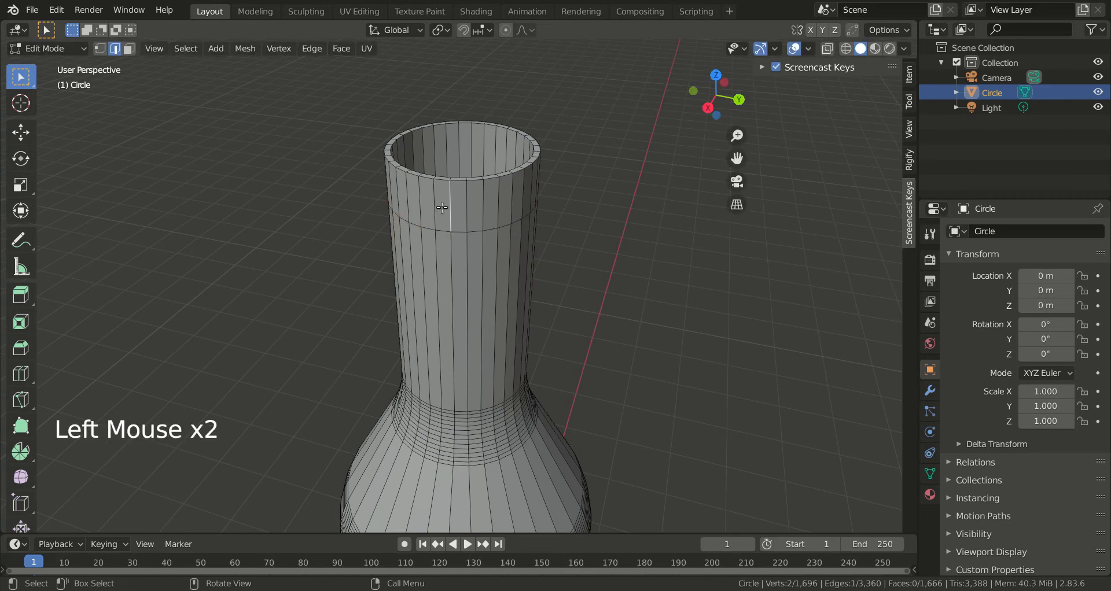
Add five evenly spaced loop cuts in the band between the new neck loop and the mouth.
key(ctrl+r)
scroll(442, 207, up, 2)
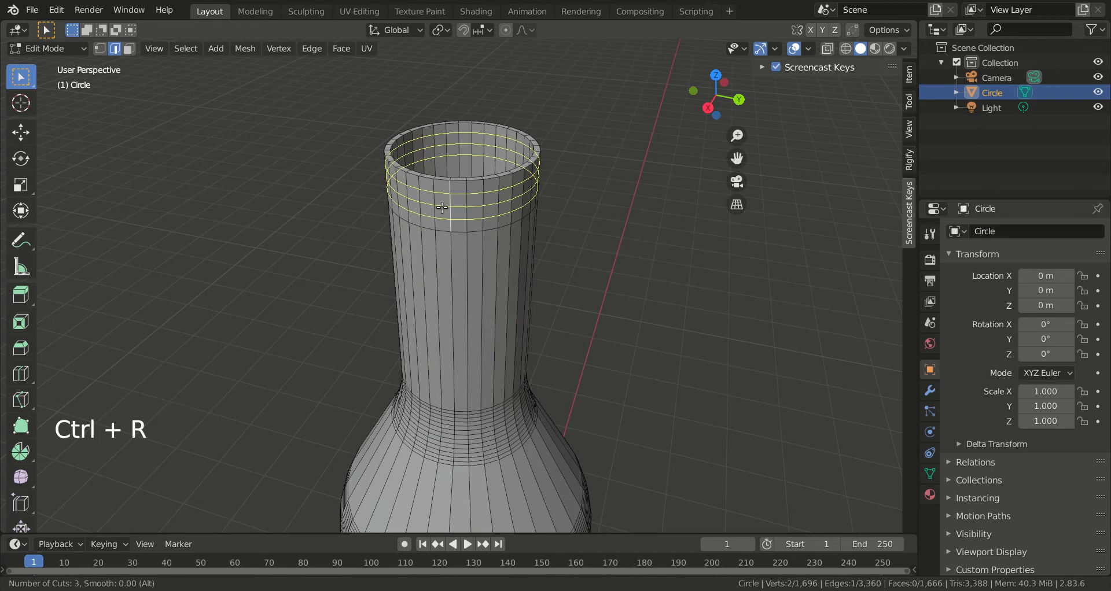
scroll(442, 207, up, 1)
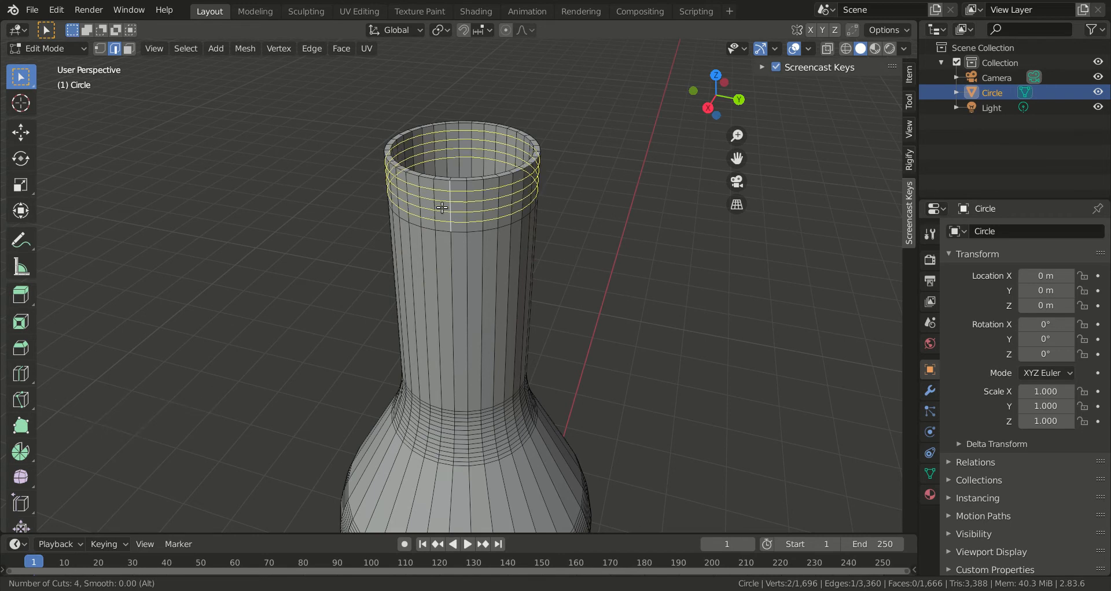
scroll(442, 207, up, 1)
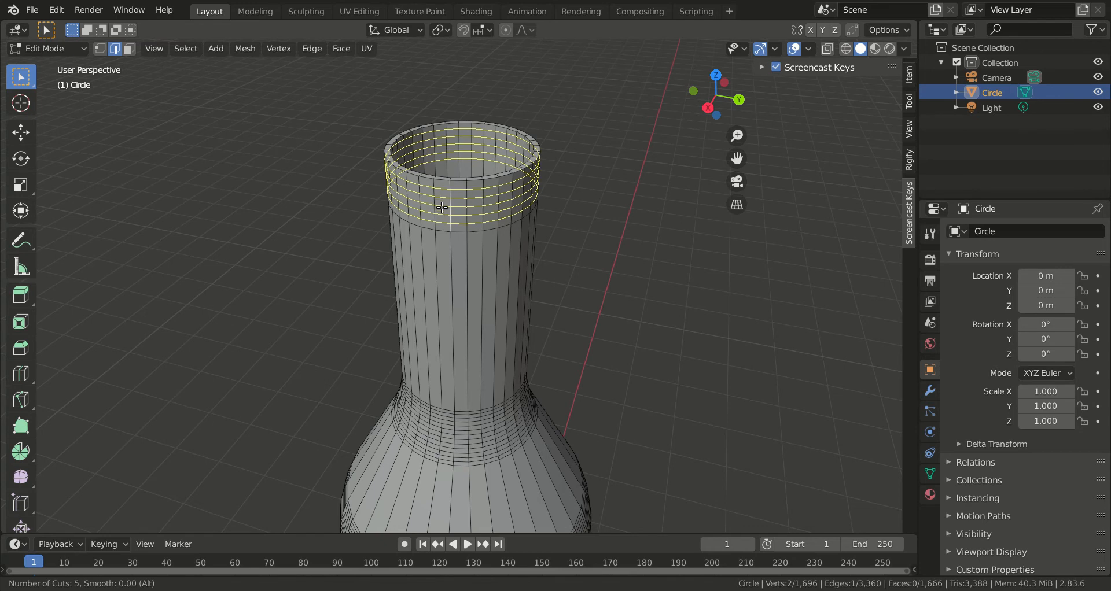
click(442, 207)
click(442, 207)
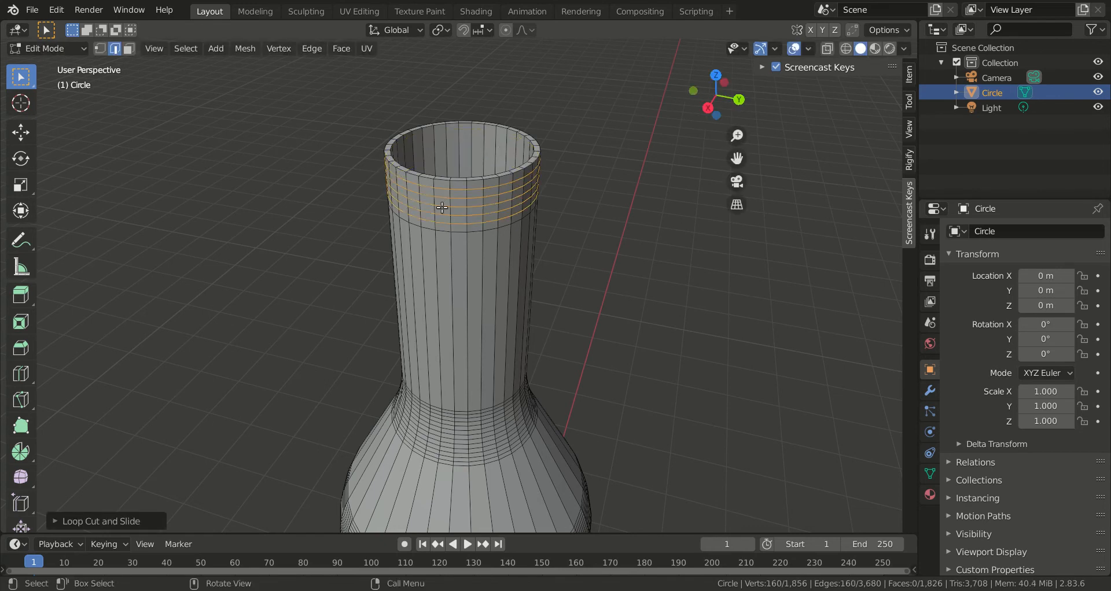
Hide the viewport sidebar and switch the mesh selection to faces.
middle_drag(535, 202, 679, 192)
key(n)
middle_drag(528, 221, 519, 203)
drag(900, 159, 887, 312)
middle_drag(617, 293, 606, 266)
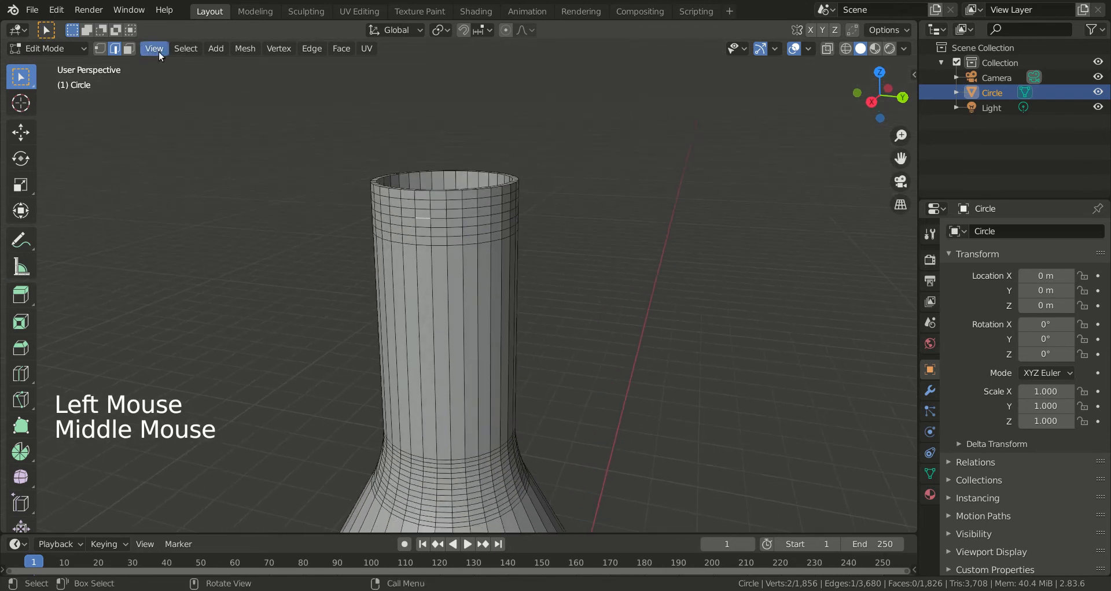
click(125, 50)
click(127, 51)
Select the faces of the second band below the mouth around the neck, extending the selection along the shortest path.
middle_drag(470, 255, 682, 249)
click(600, 229)
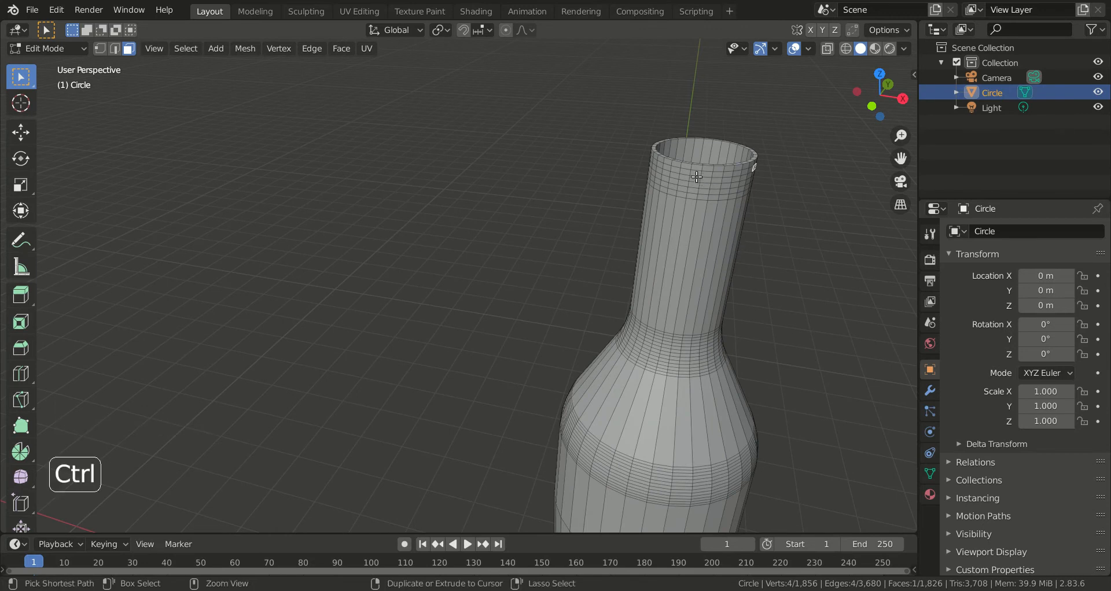
ctrl+shift+click(666, 166)
middle_drag(697, 184, 779, 187)
middle_drag(824, 185, 559, 131)
ctrl+shift+click(282, 131)
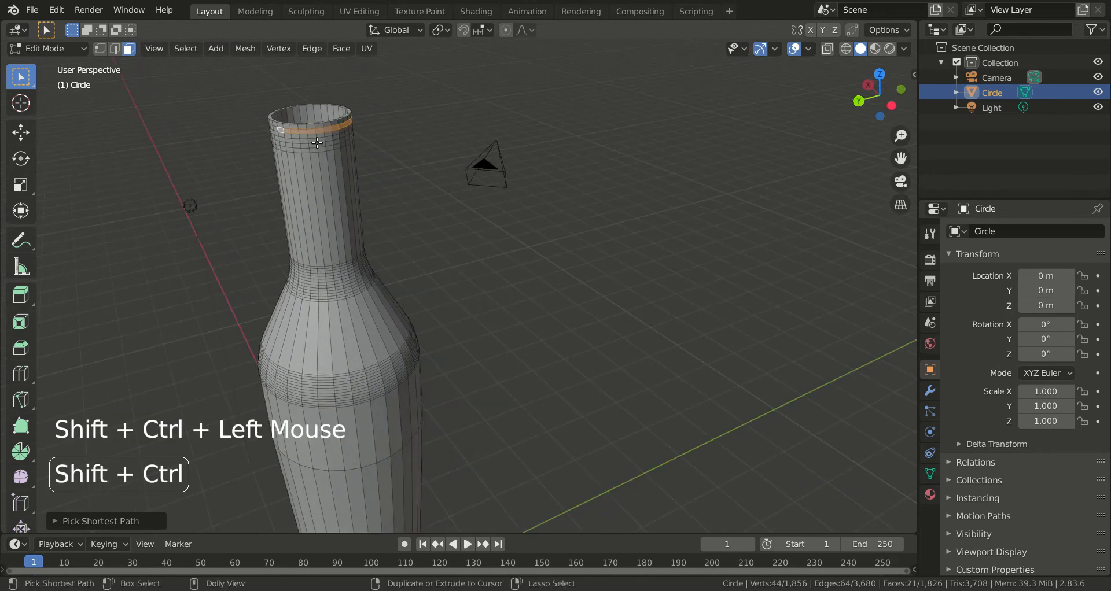
drag(901, 158, 672, 226)
scroll(652, 186, up, 5)
middle_drag(652, 186, 518, 238)
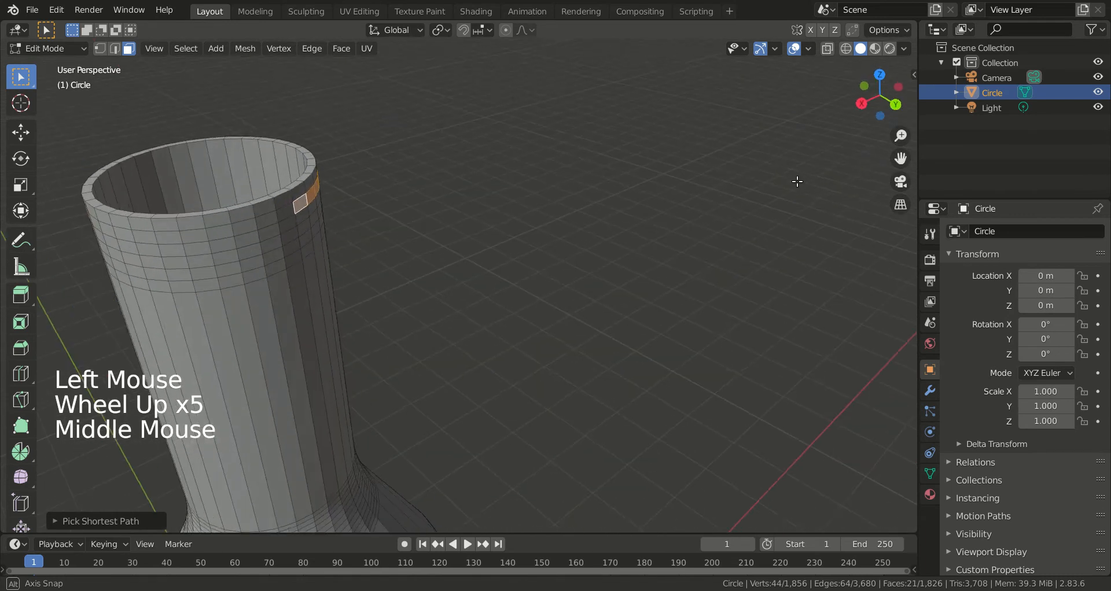
ctrl+shift+click(127, 230)
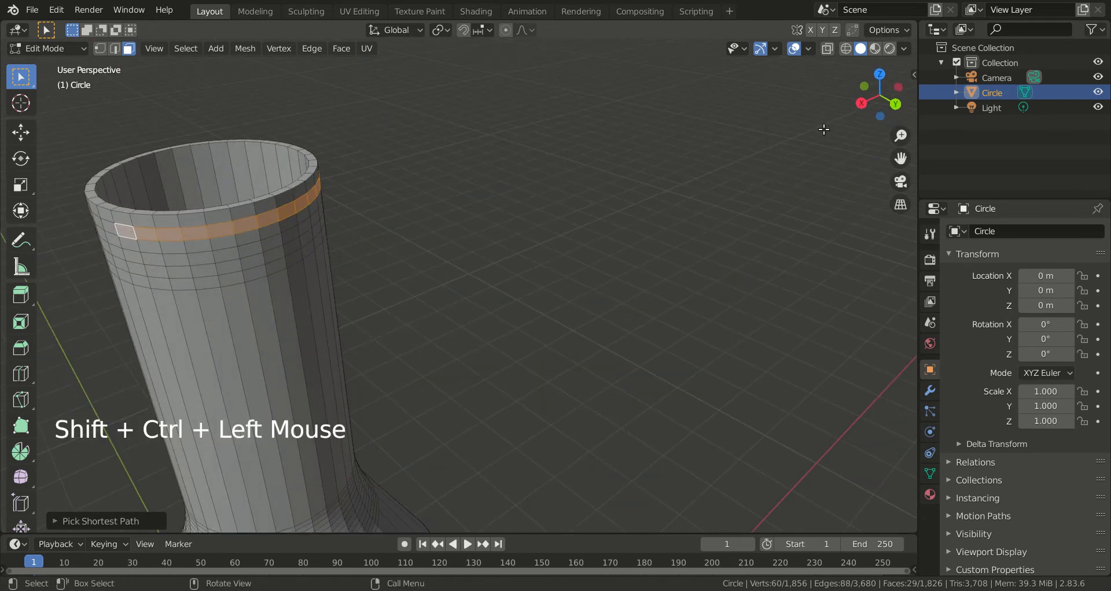
Complete the first face ring and add two more alternating rings below it, keeping the long neck faces out of the selection.
drag(900, 158, 1110, 140)
middle_drag(237, 372, 390, 300)
ctrl+shift+click(356, 226)
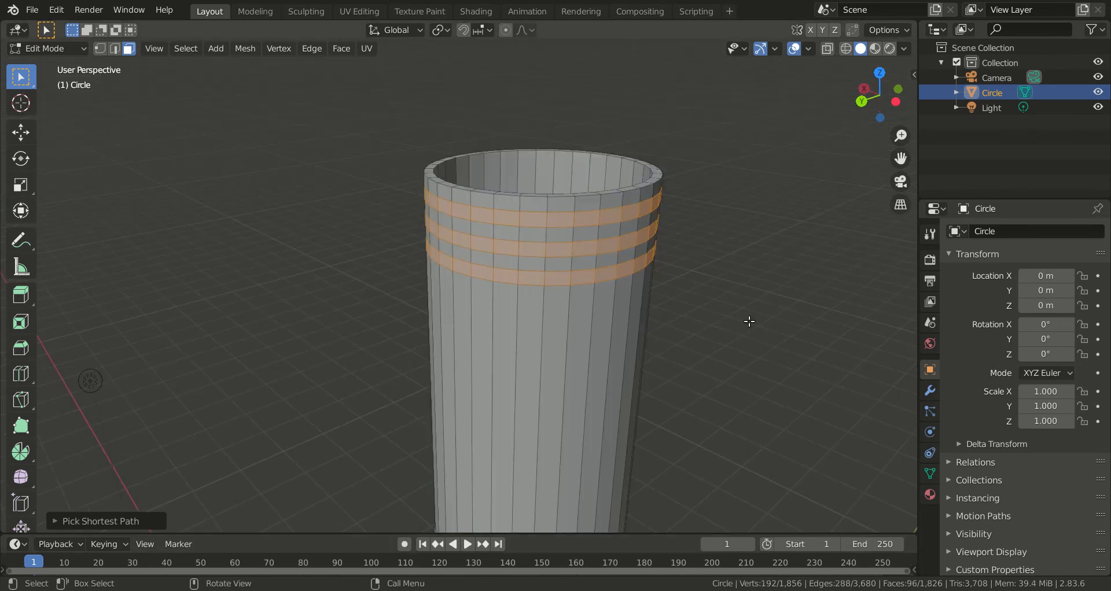
middle_drag(735, 281, 672, 282)
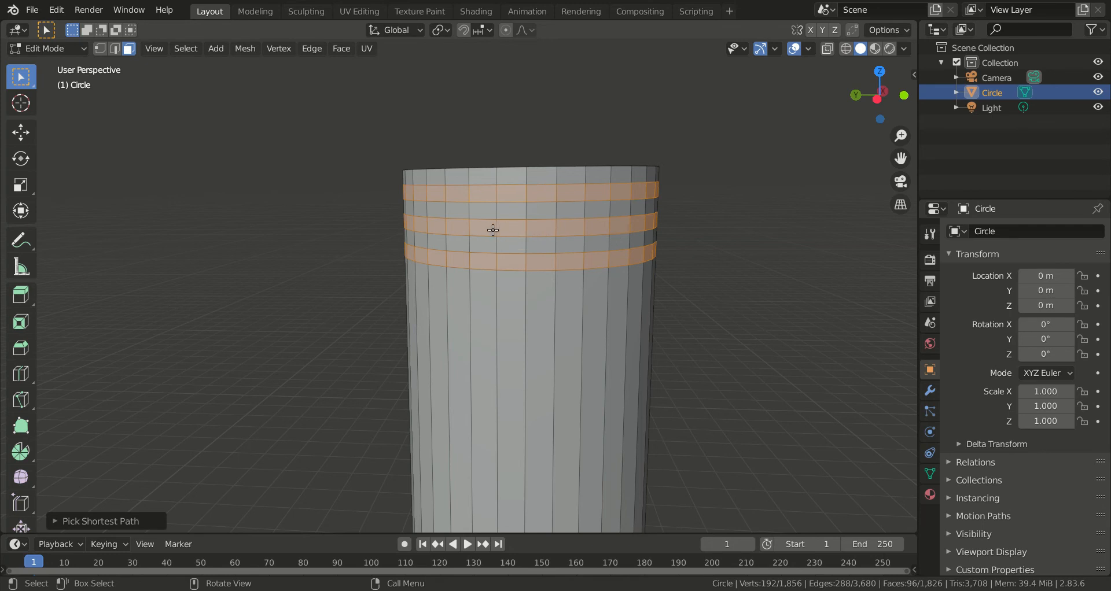
shift+click(529, 307)
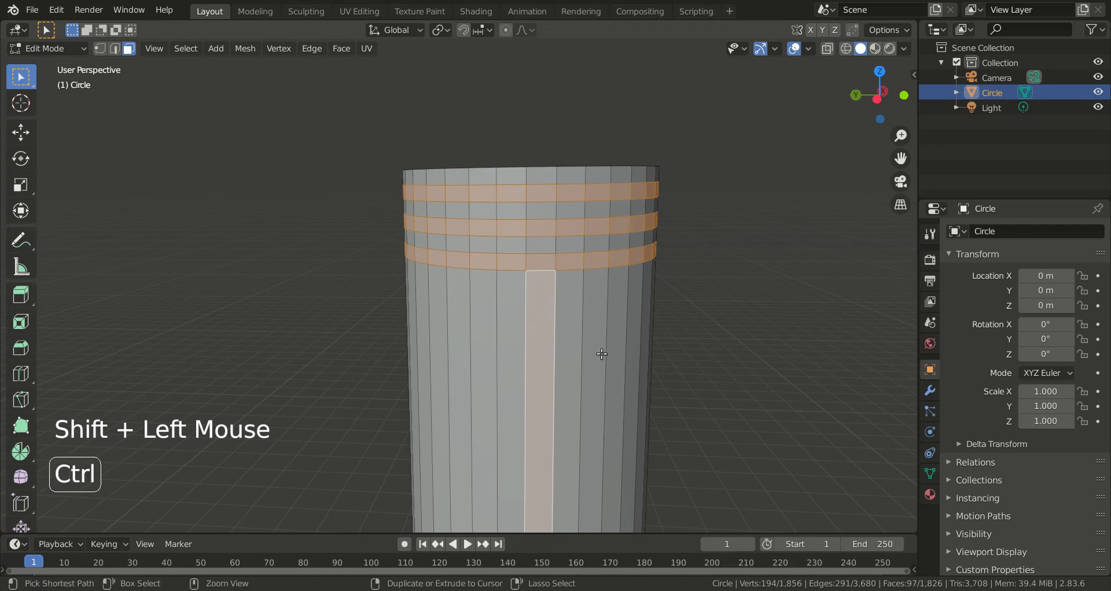
key(ctrl+z)
Extrude the three selected face rings and scale them inward to about 0.96 to form grooves around the neck.
middle_drag(595, 325, 616, 290)
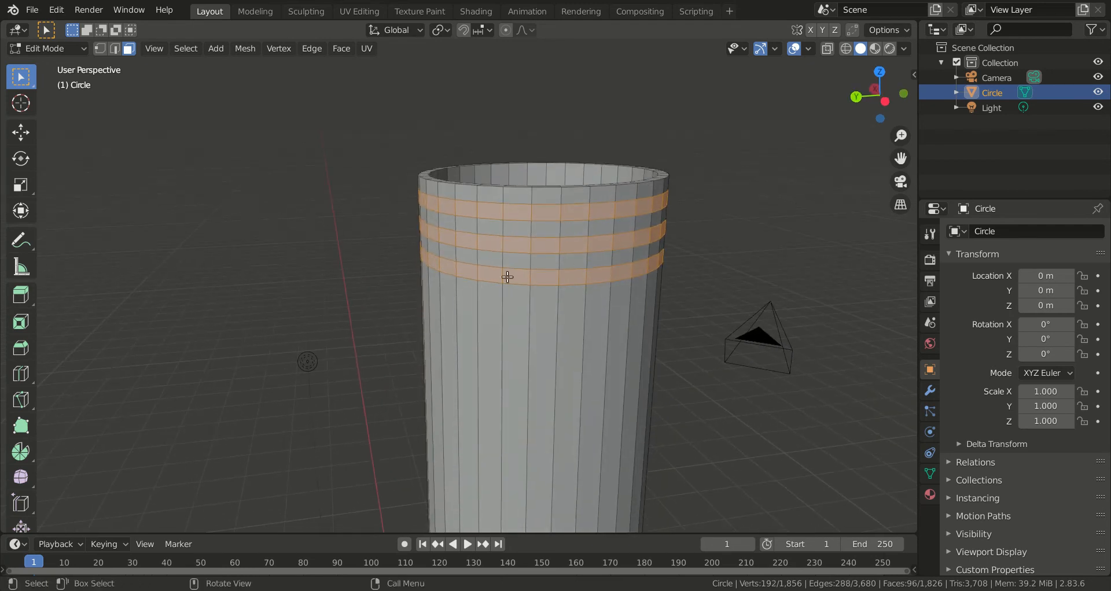
key(e)
key(s)
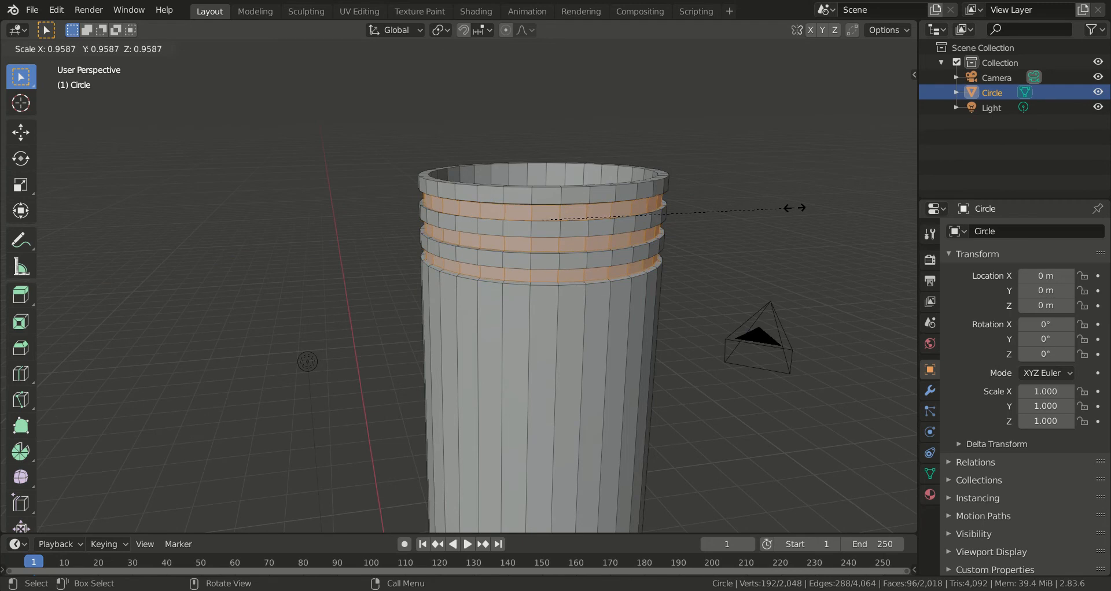
click(789, 209)
middle_drag(790, 208, 718, 219)
key(Tab)
scroll(766, 205, down, 2)
key(Tab)
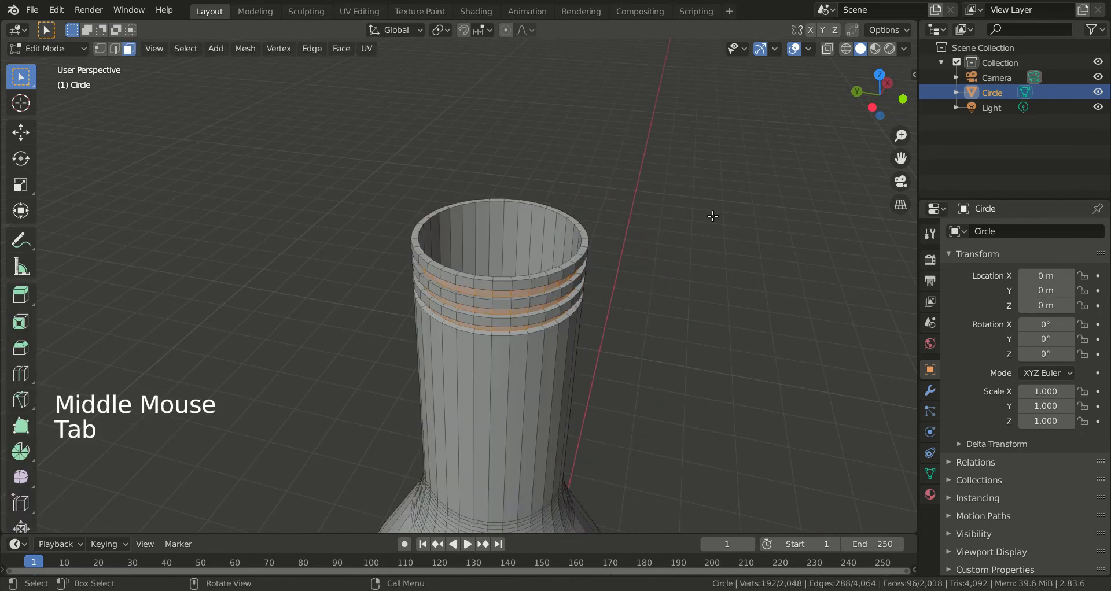
Select the inner and outer edge loops of the mouth rim and bevel them slightly with 13 segments.
key(2)
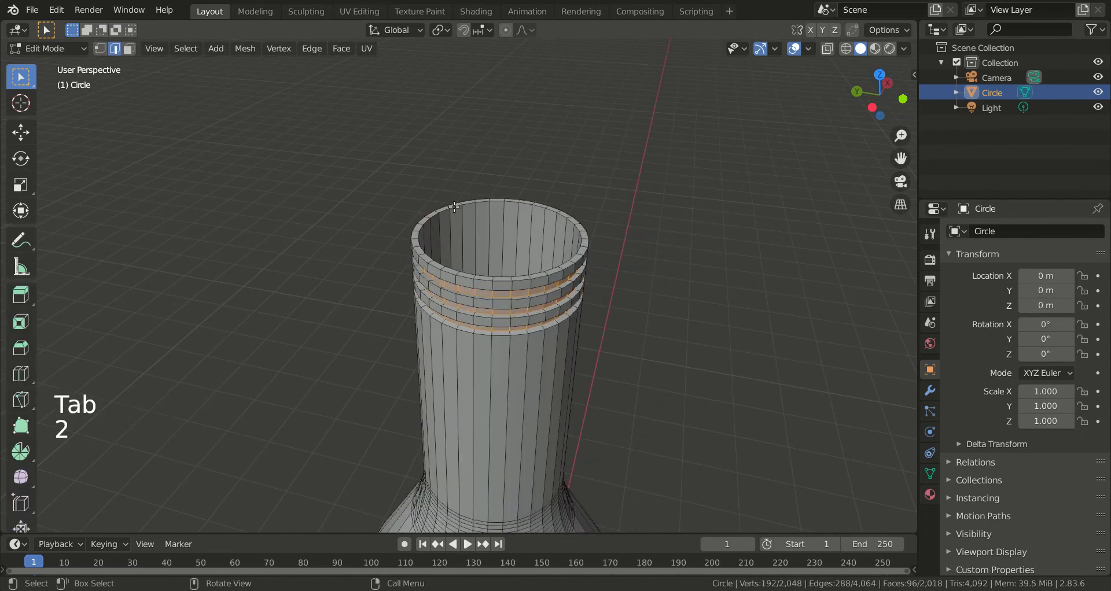
alt+click(460, 206)
middle_drag(486, 207, 446, 261)
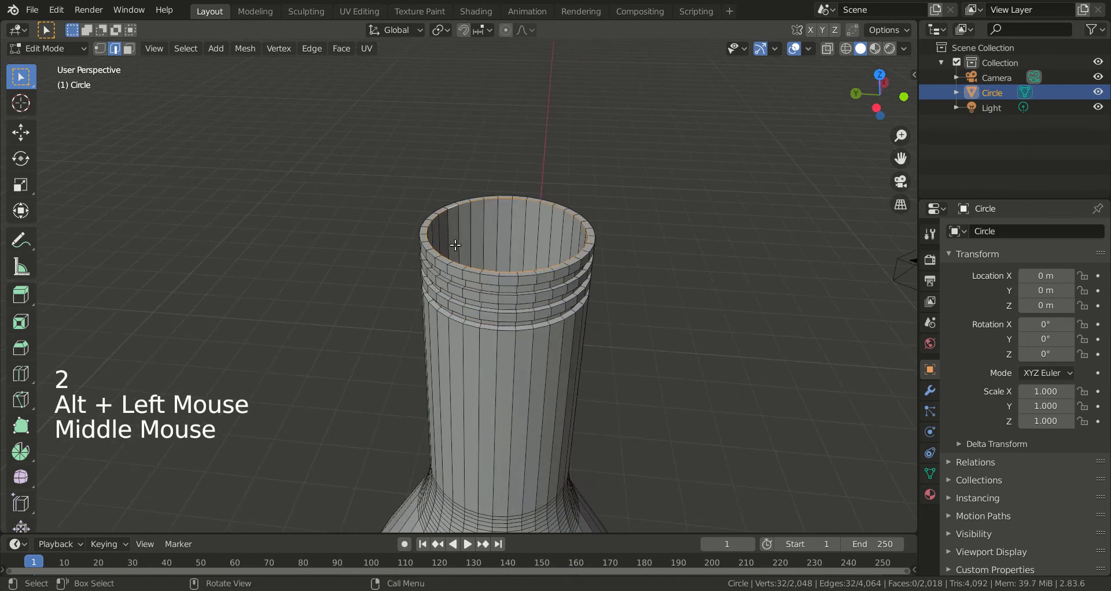
alt+shift+click(444, 264)
scroll(569, 264, up, 2)
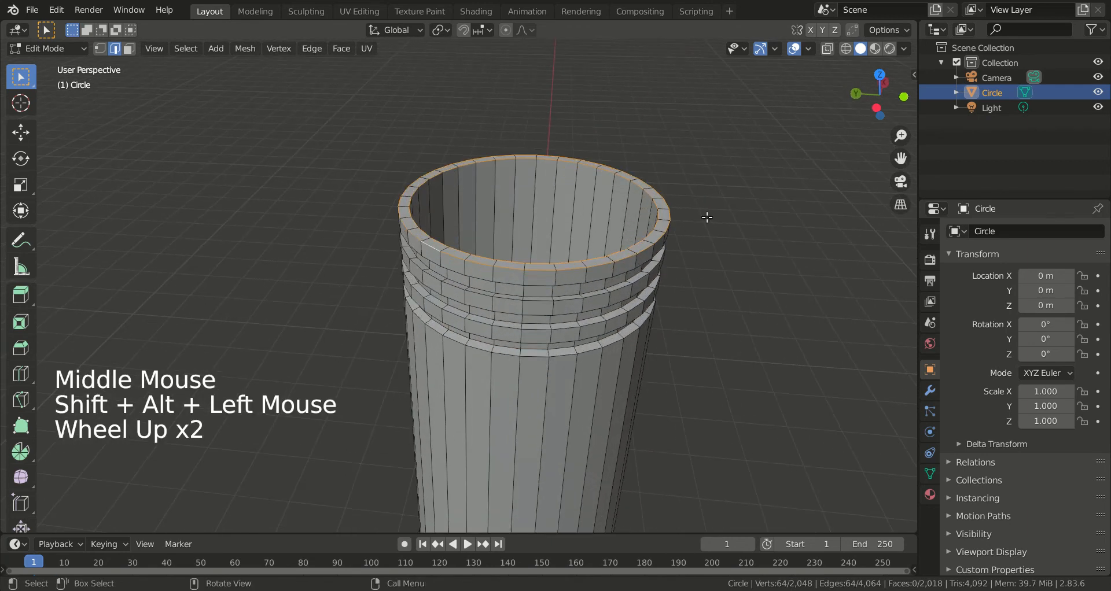
key(ctrl+b)
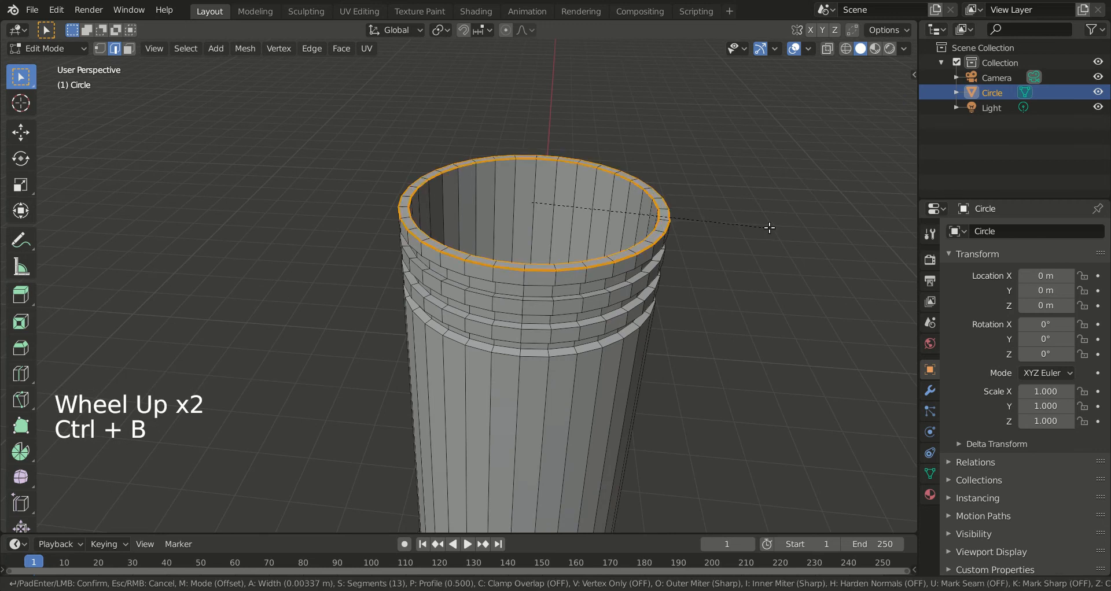
click(773, 228)
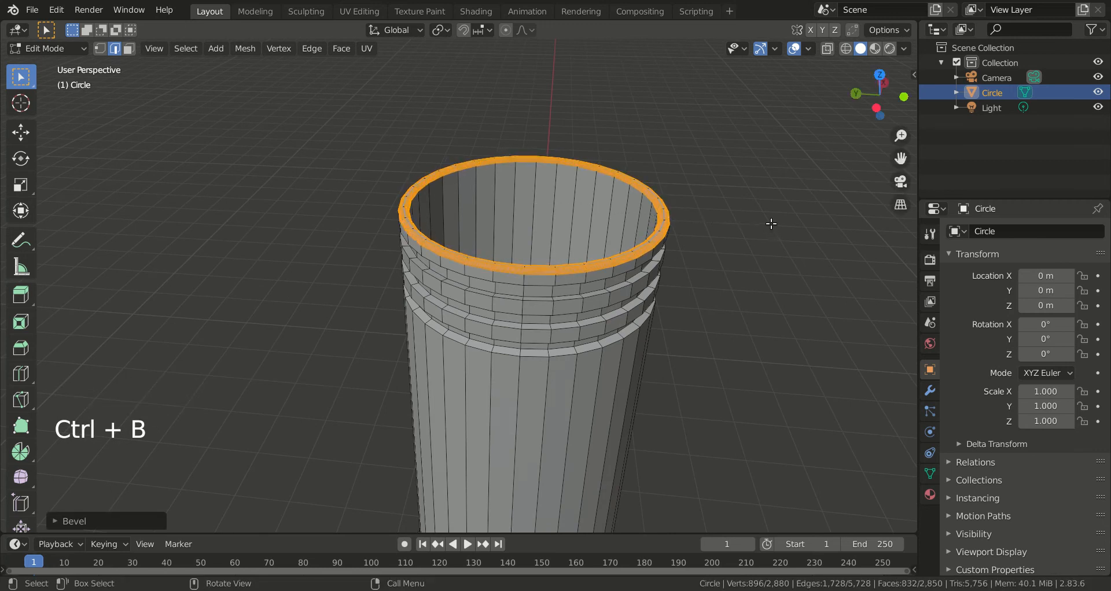
Return to Object Mode and shade the bottle smooth.
key(Tab)
middle_drag(749, 212, 572, 295)
scroll(654, 223, down, 9)
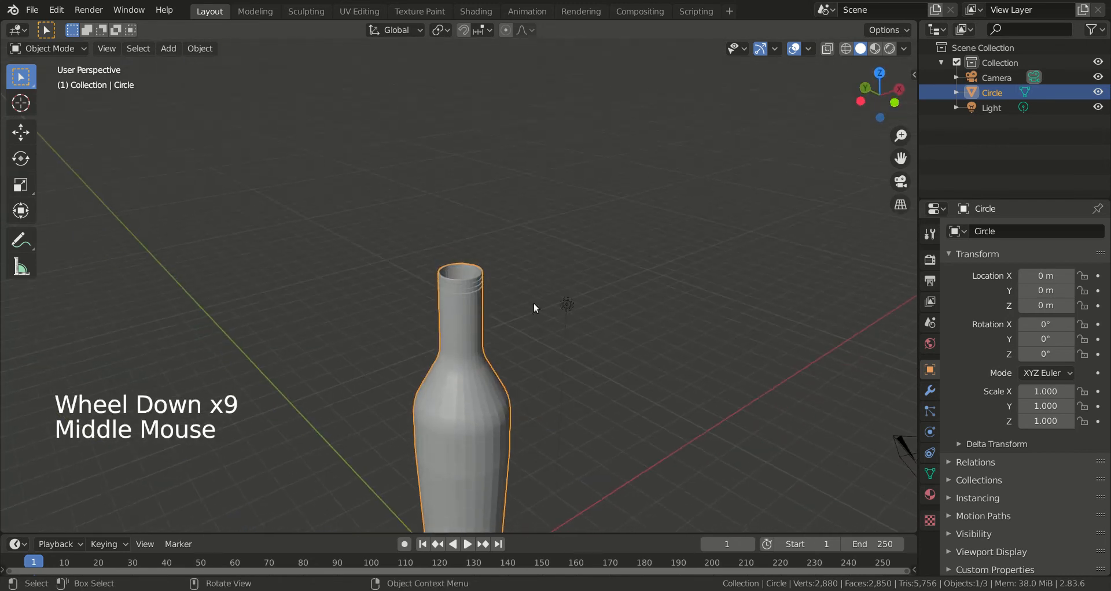
scroll(513, 284, up, 5)
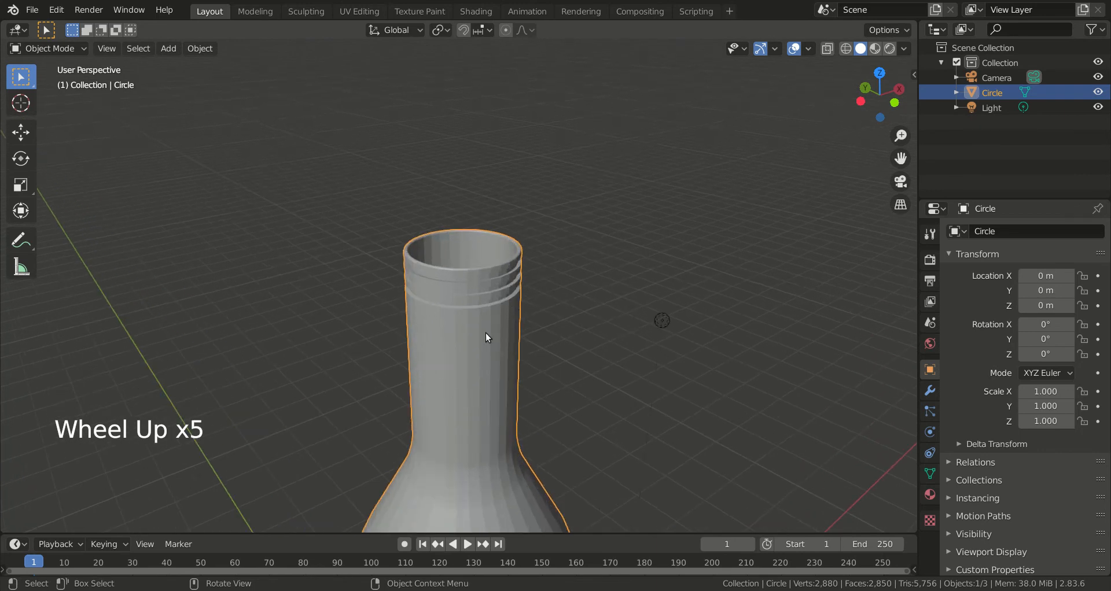
right_click(484, 304)
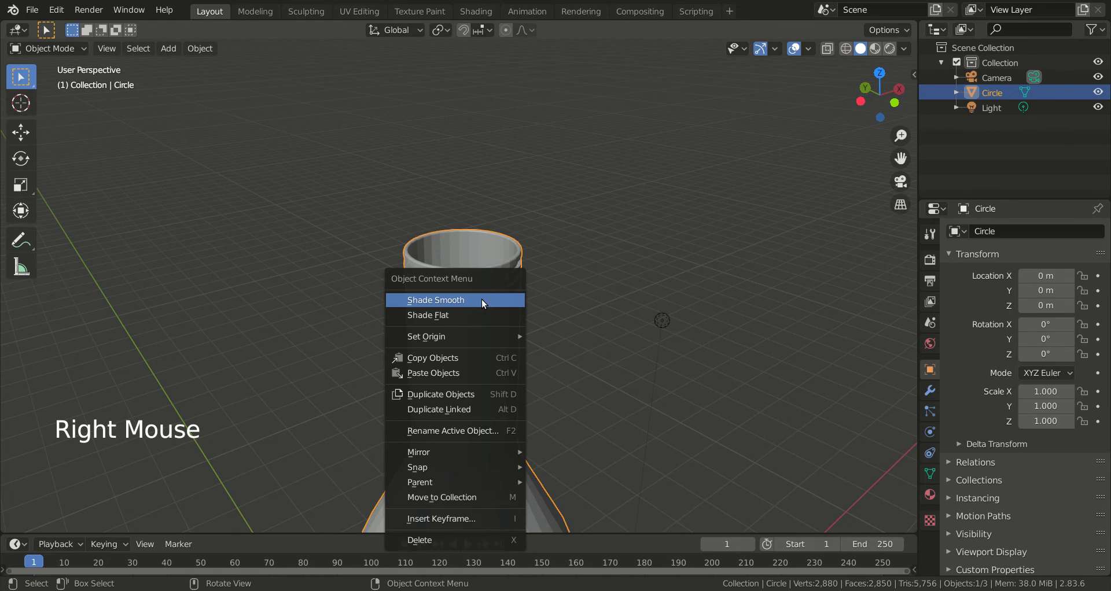
click(482, 300)
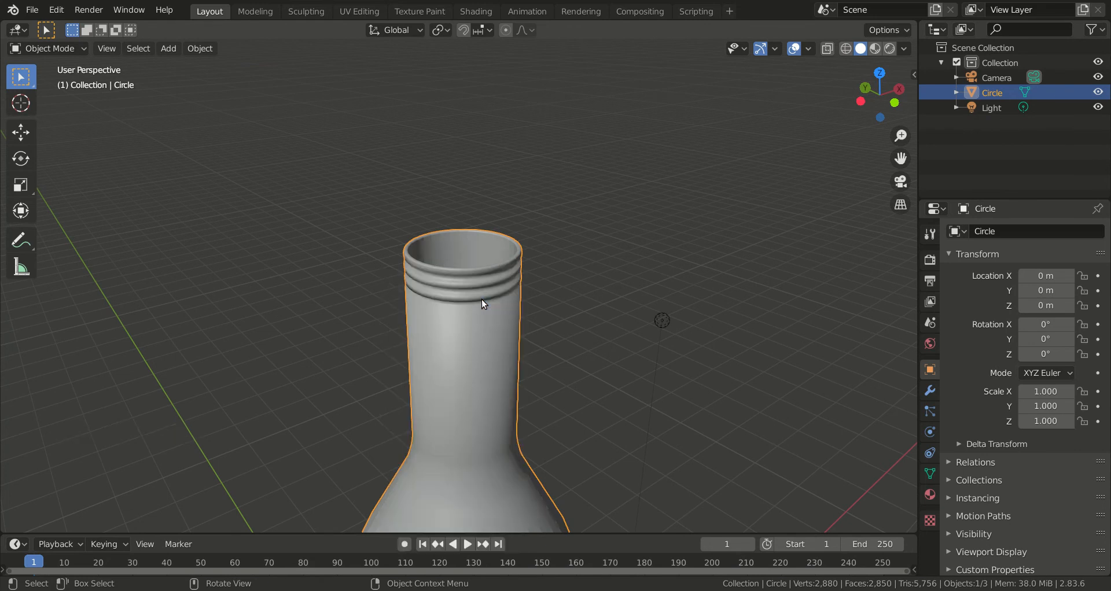
Enable Auto Smooth in the normals settings of the bottle mesh.
click(930, 476)
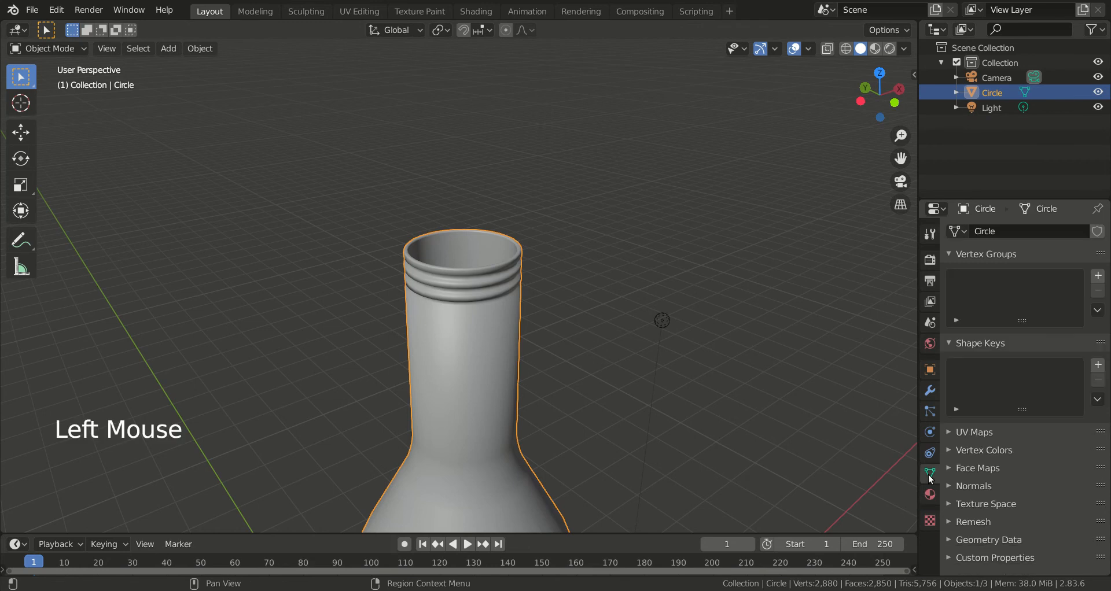
click(972, 486)
click(974, 504)
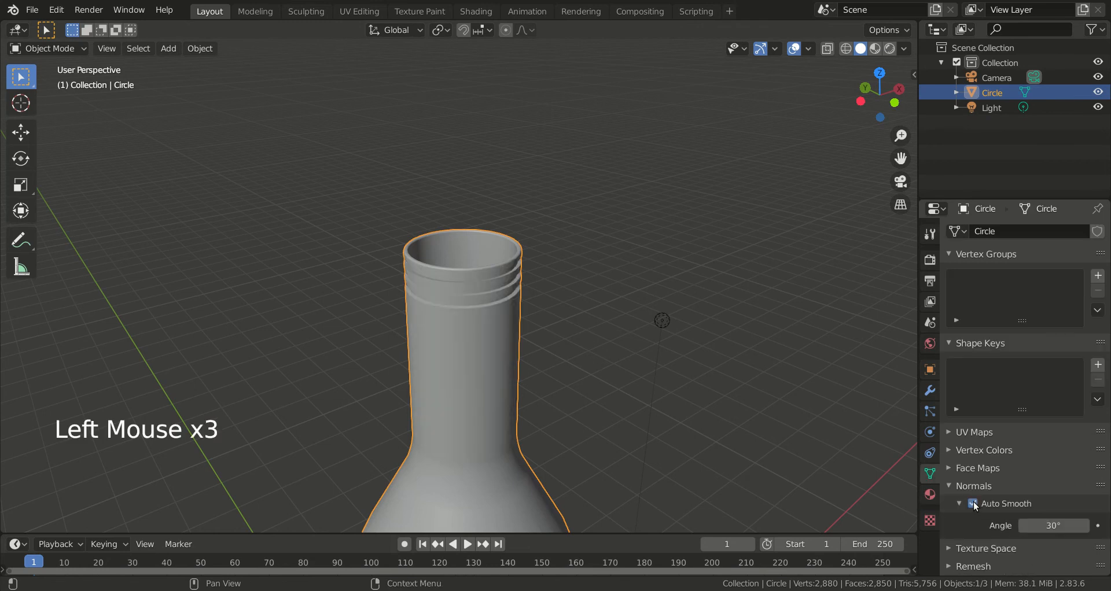
scroll(793, 388, down, 10)
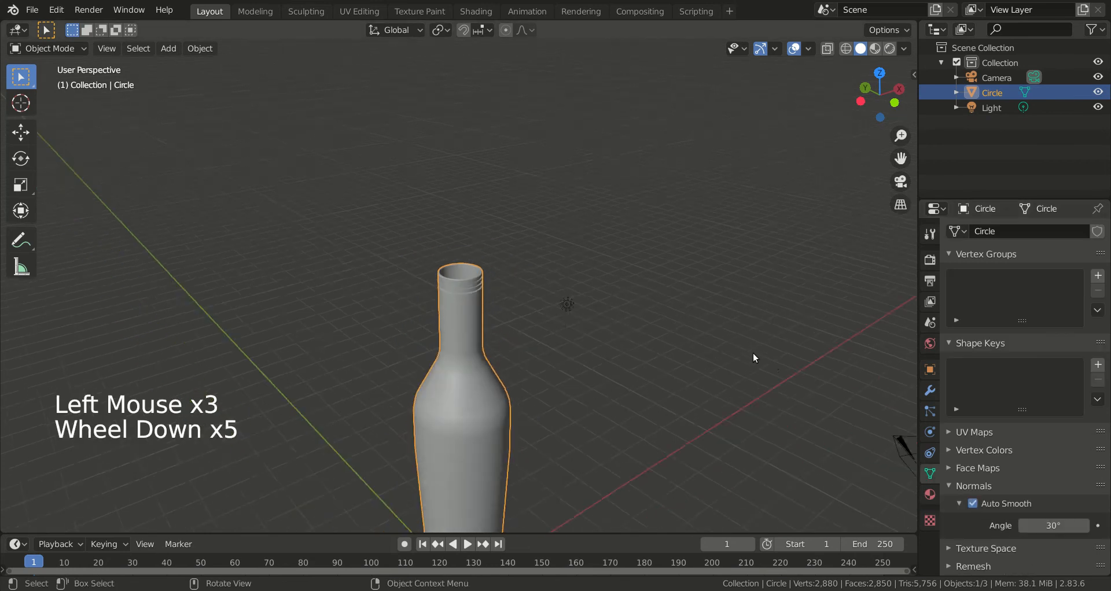
middle_drag(692, 361, 596, 348)
scroll(599, 328, up, 8)
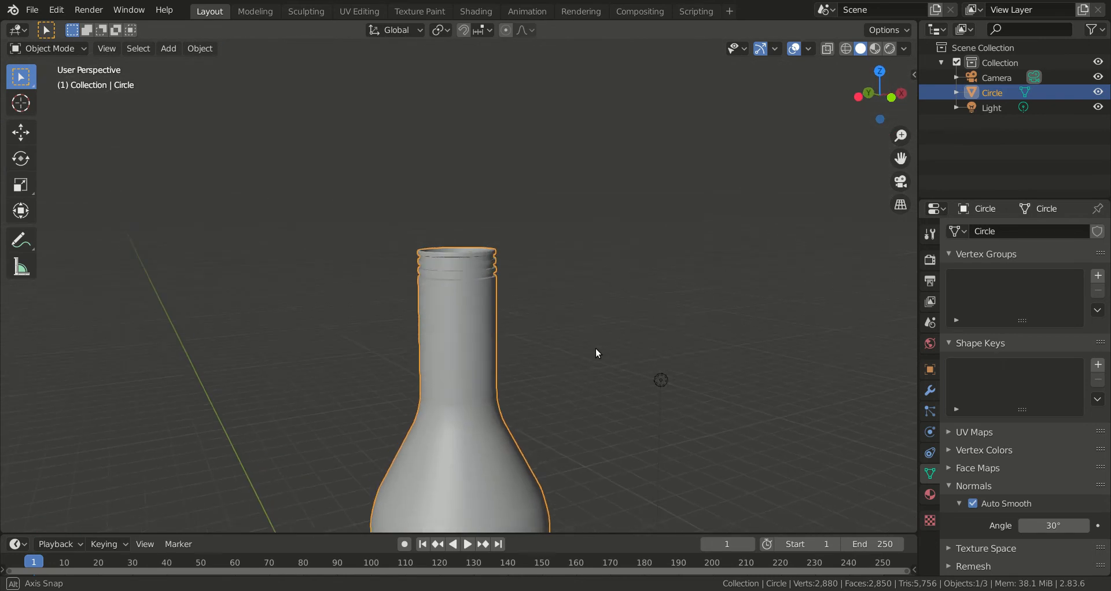
scroll(684, 226, down, 2)
Switch to the Shading workspace and create a new material for the bottle.
click(845, 50)
click(851, 51)
click(861, 49)
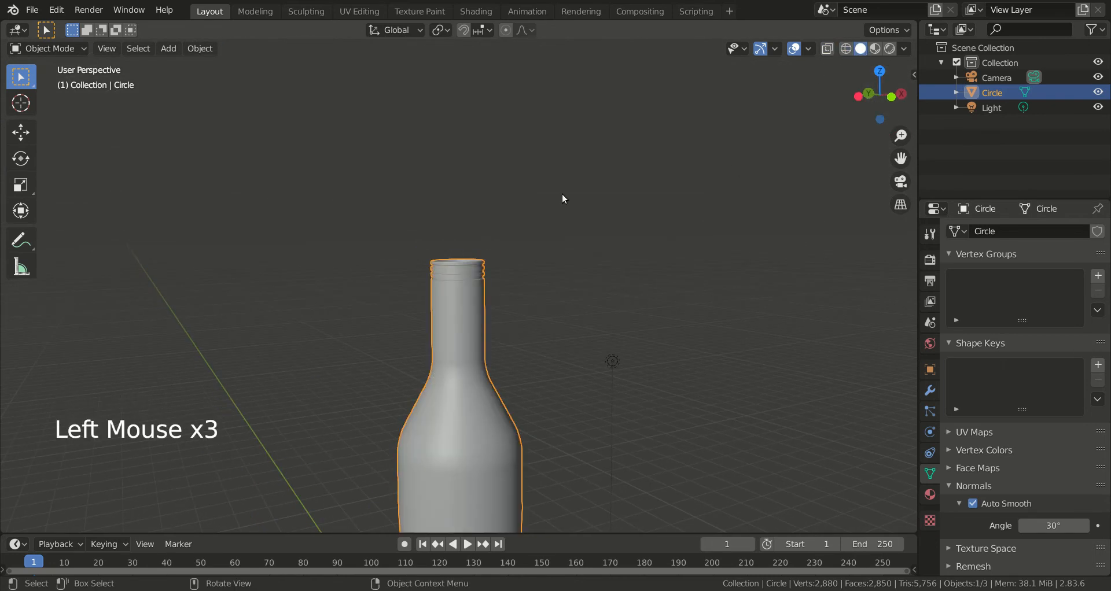
click(473, 12)
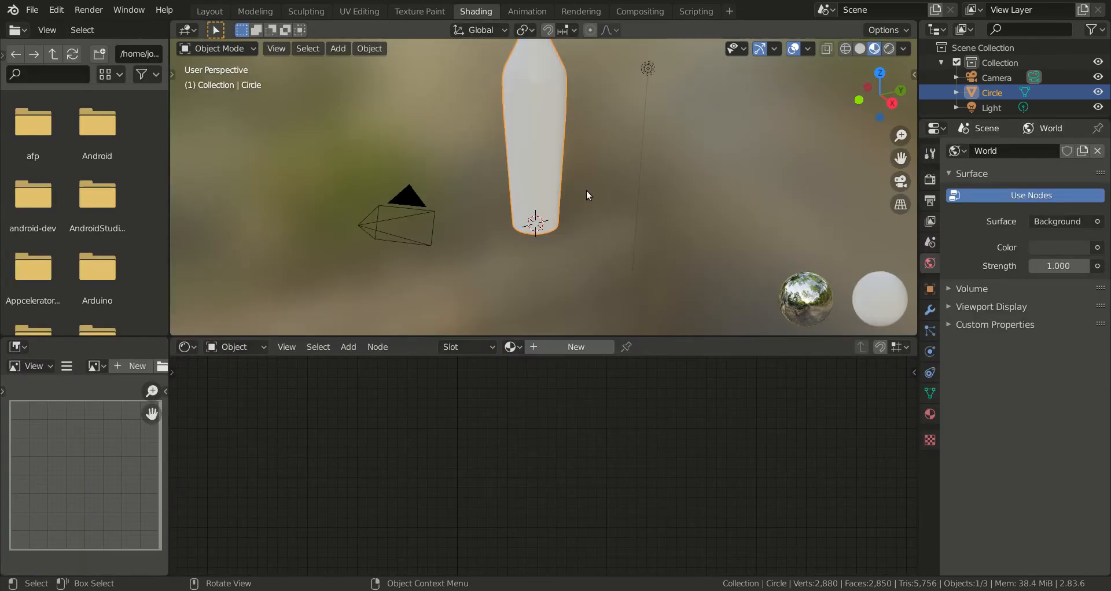
scroll(604, 130, down, 4)
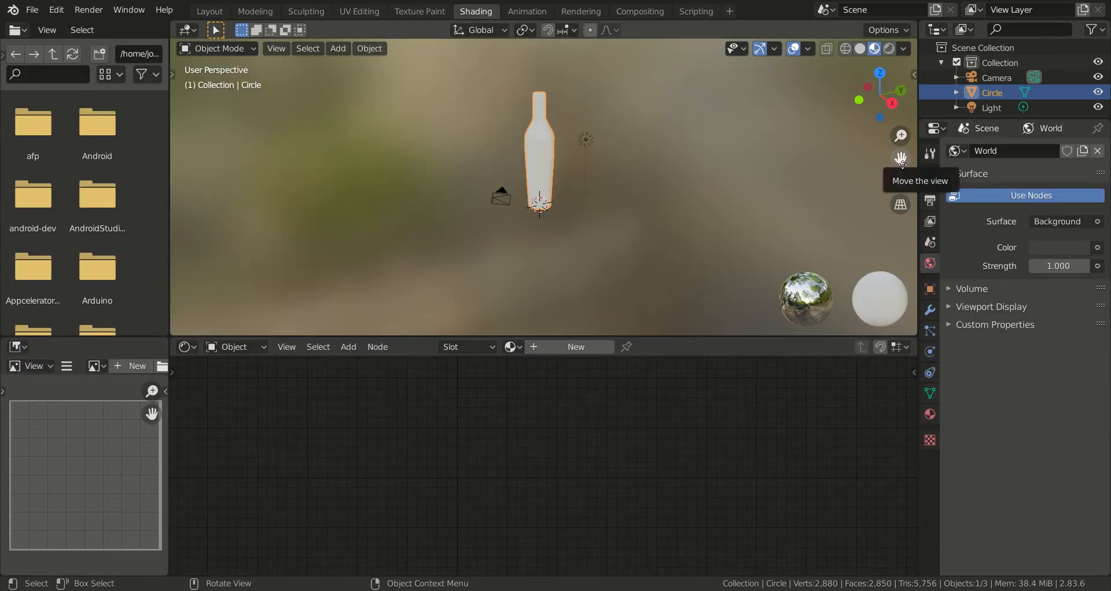
drag(901, 162, 898, 165)
scroll(713, 172, up, 3)
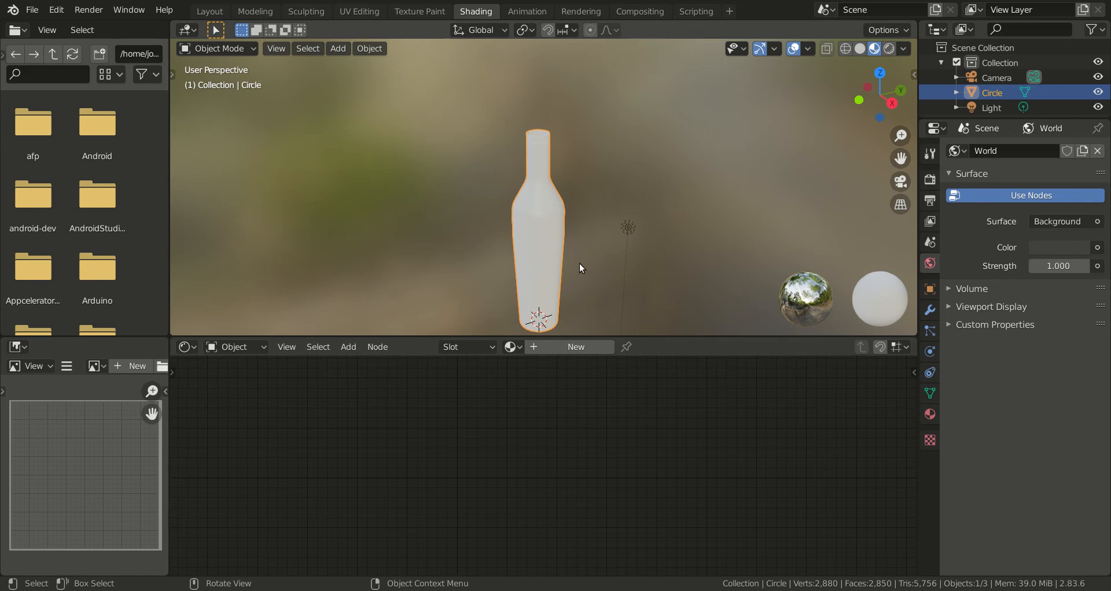
click(581, 346)
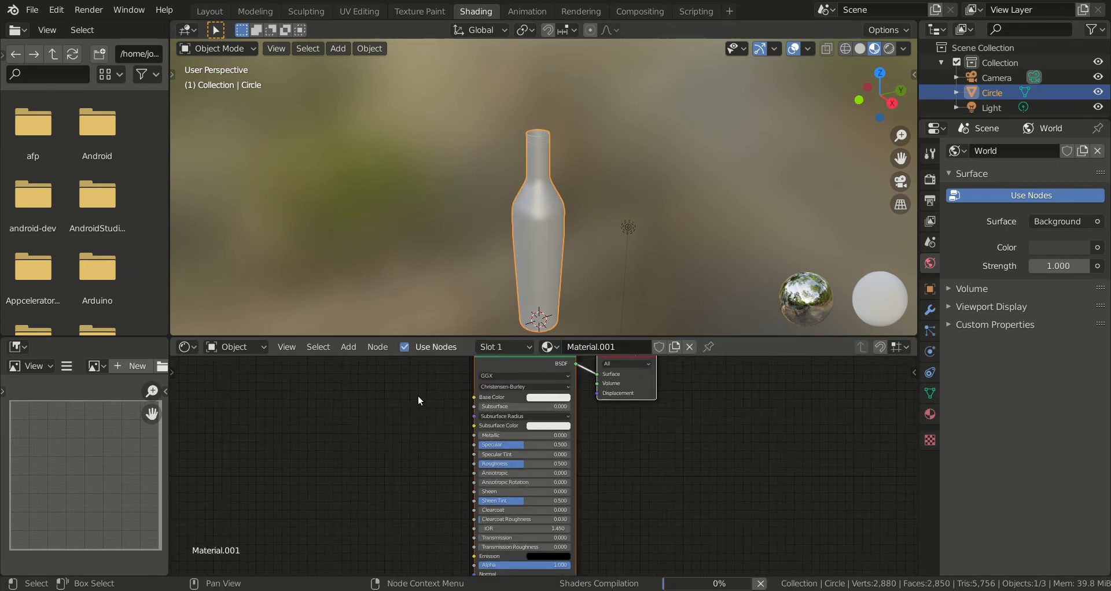
Delete the default Principled BSDF node from the bottle's material, leaving only the Material Output node.
middle_drag(424, 401, 428, 415)
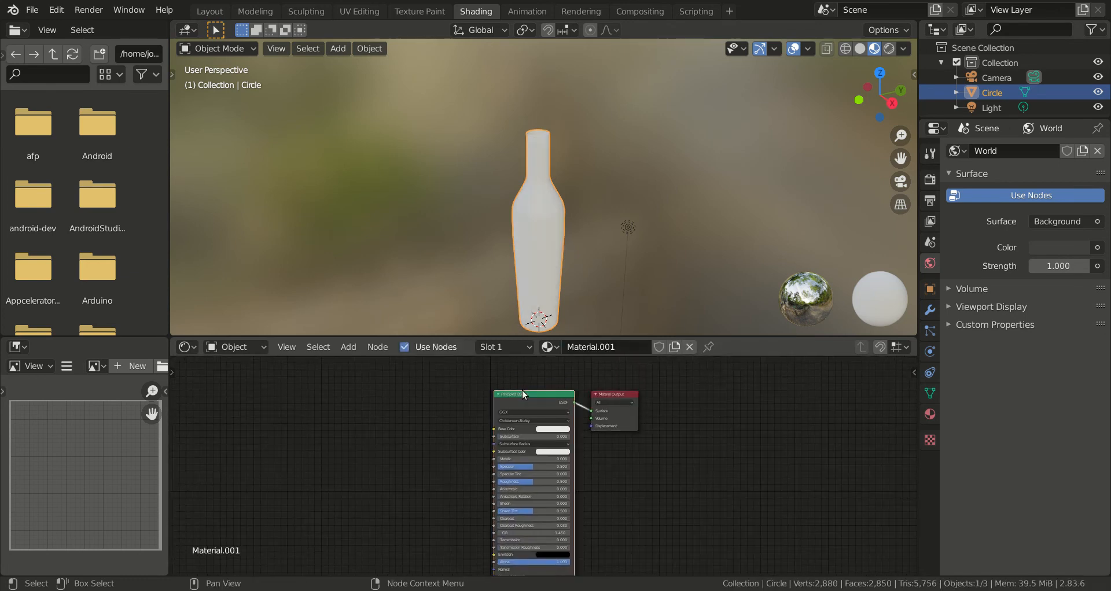
drag(530, 395, 468, 386)
scroll(473, 408, up, 1)
scroll(473, 404, up, 1)
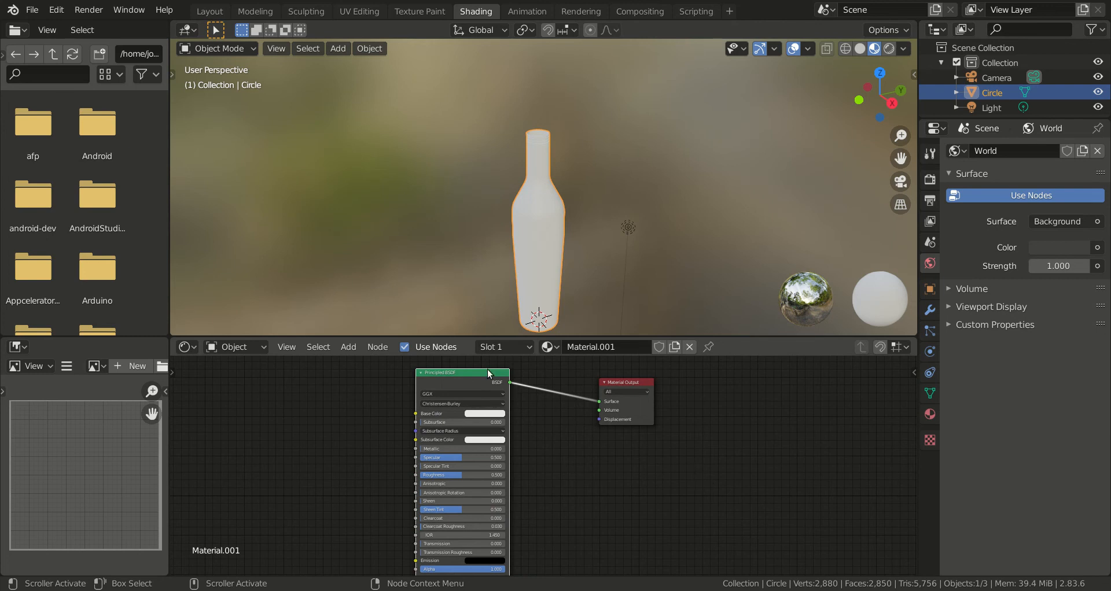
drag(485, 373, 463, 386)
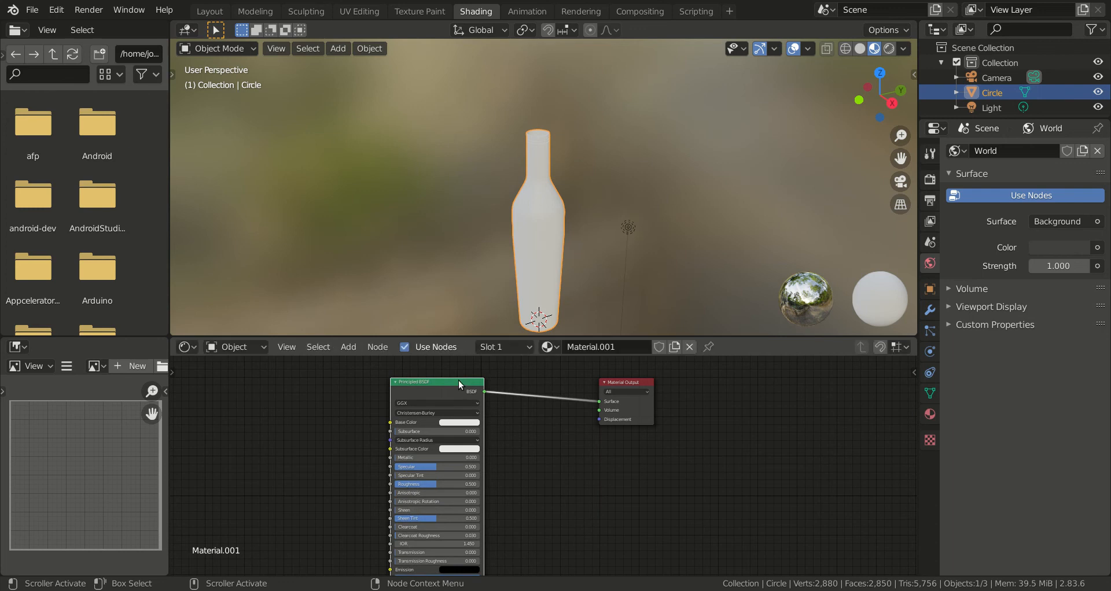
key(x)
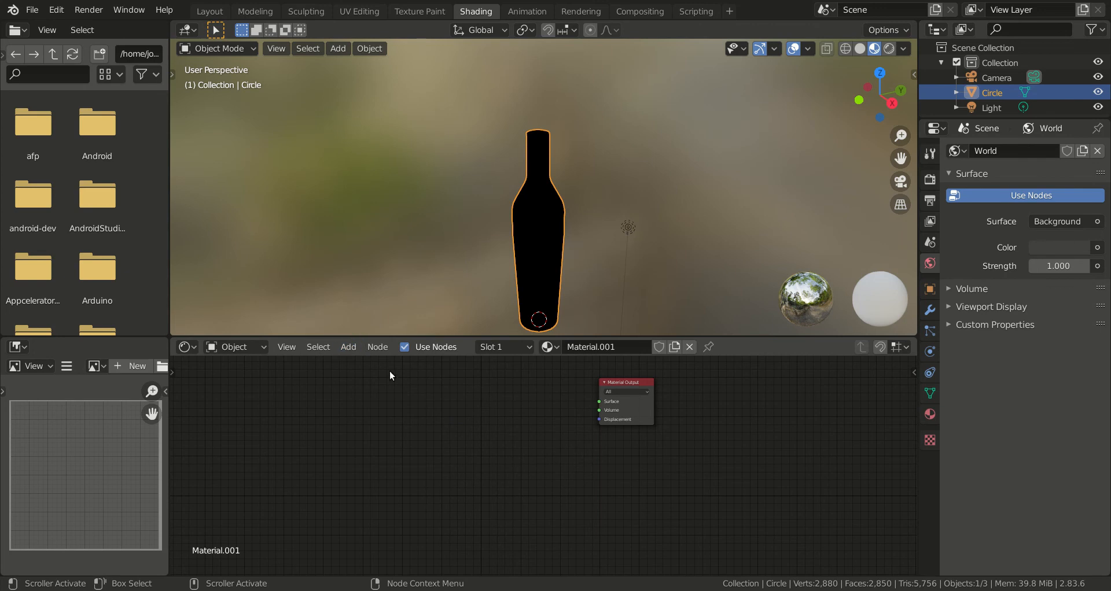
Add a Mix Shader node and connect its output to the Surface input of the Material Output.
click(353, 347)
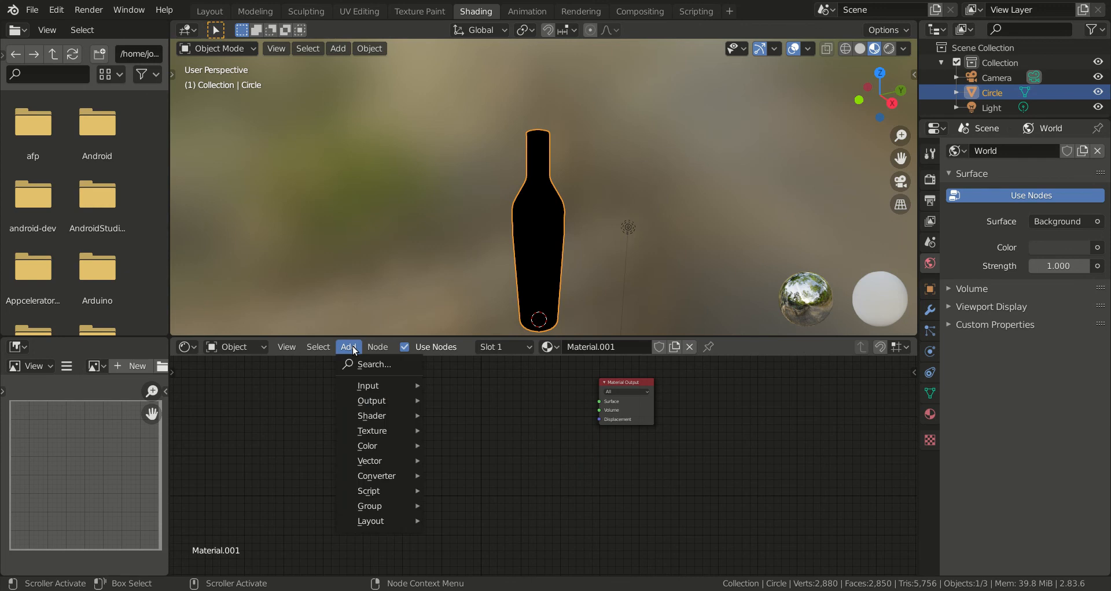
click(365, 364)
text(mix)
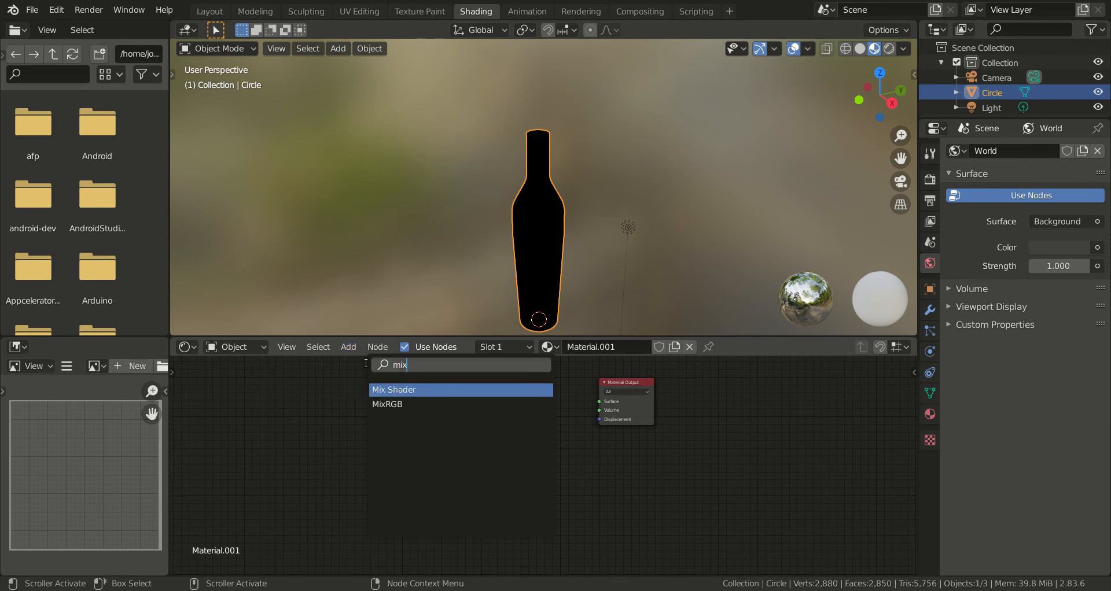
key(Return)
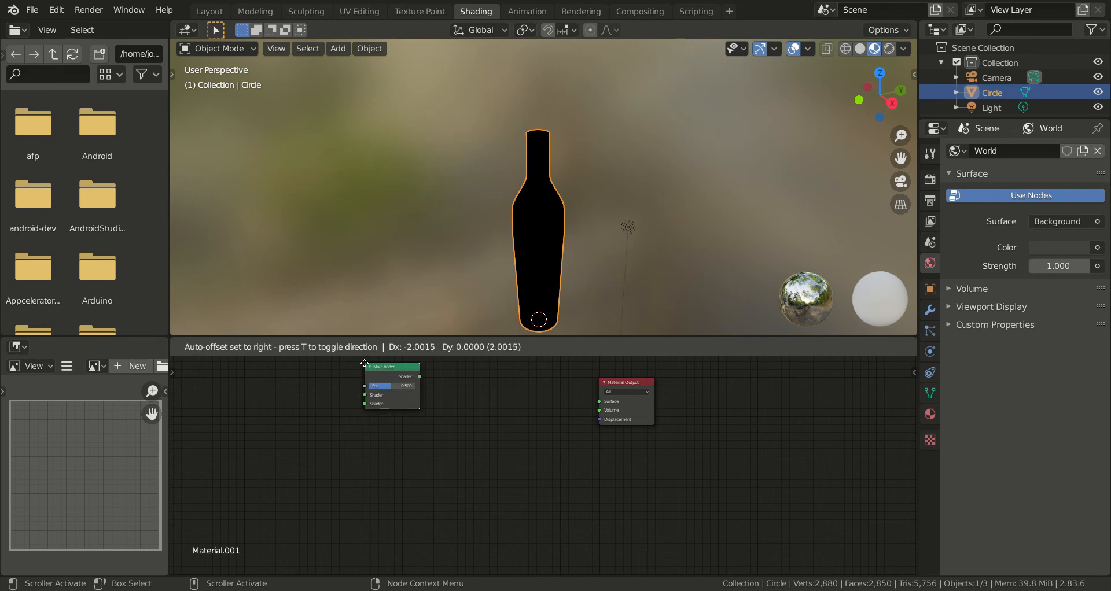
click(544, 431)
drag(487, 377, 625, 412)
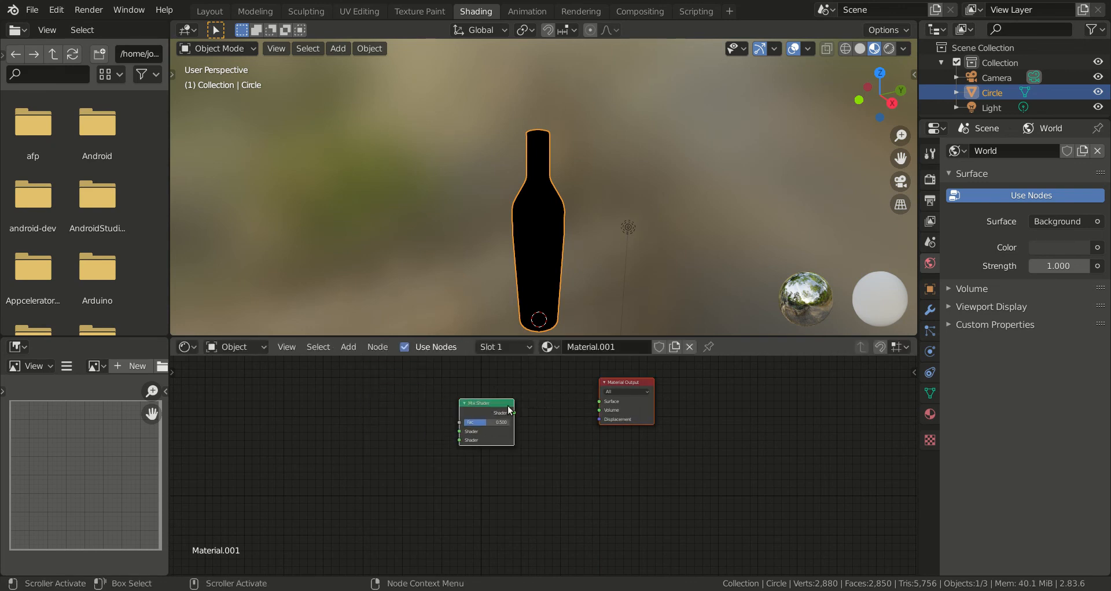
drag(476, 363, 628, 408)
key(f)
drag(500, 407, 581, 411)
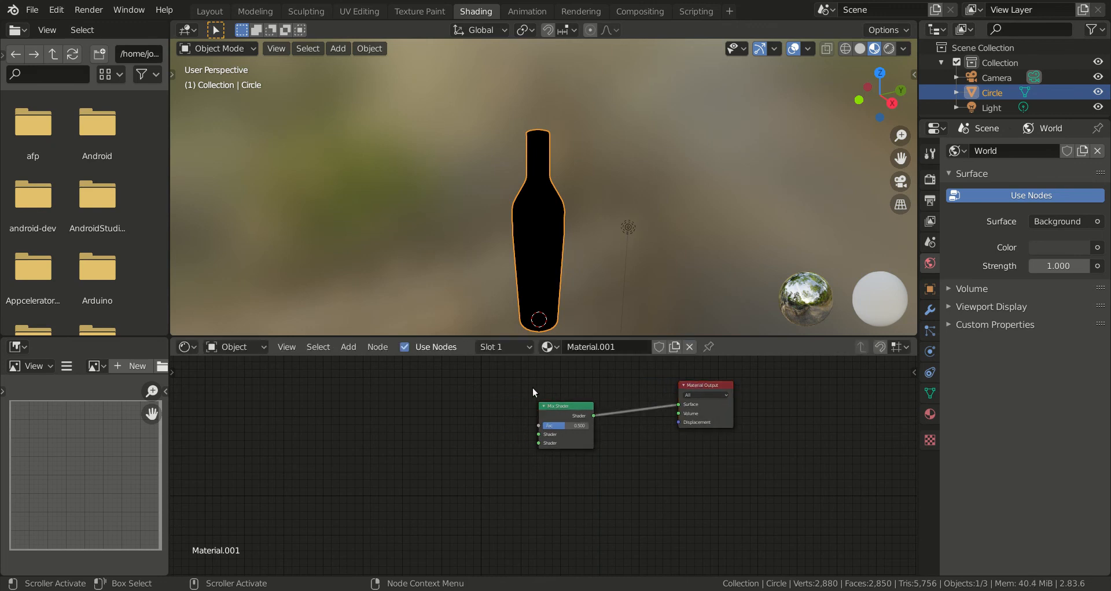
Add a Glass BSDF node and connect it to the first shader input of the Mix Shader.
click(347, 348)
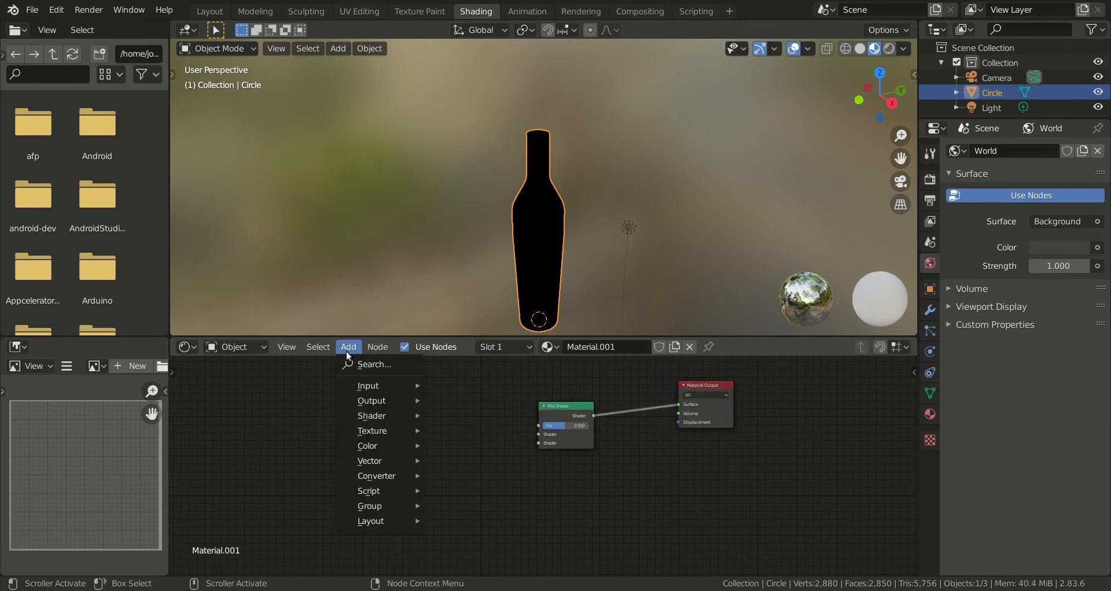
click(374, 367)
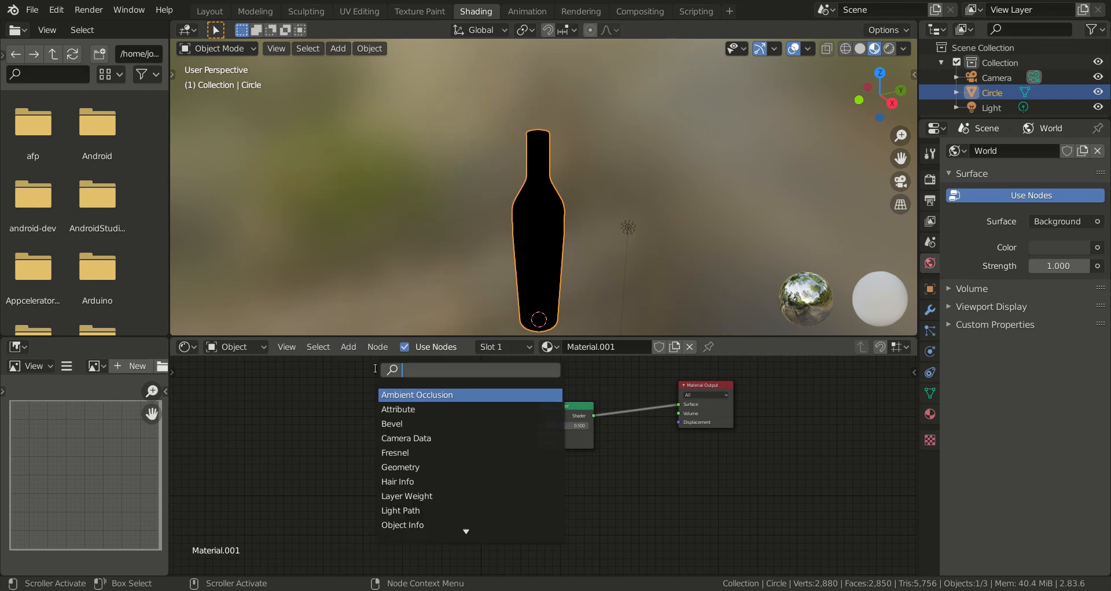
text(glass)
key(Return)
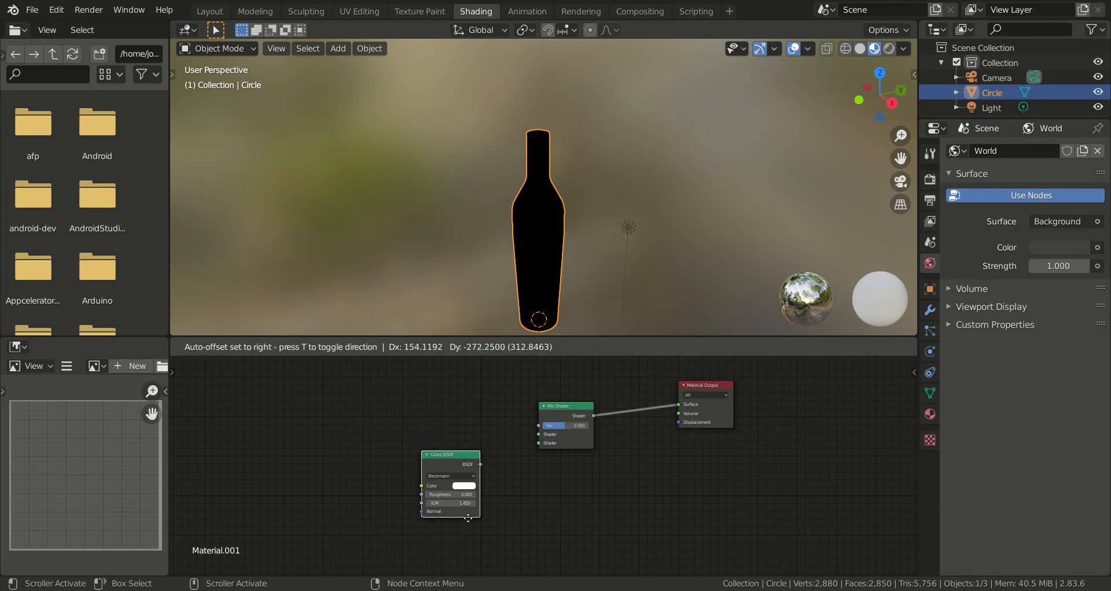
click(425, 448)
drag(449, 414, 564, 466)
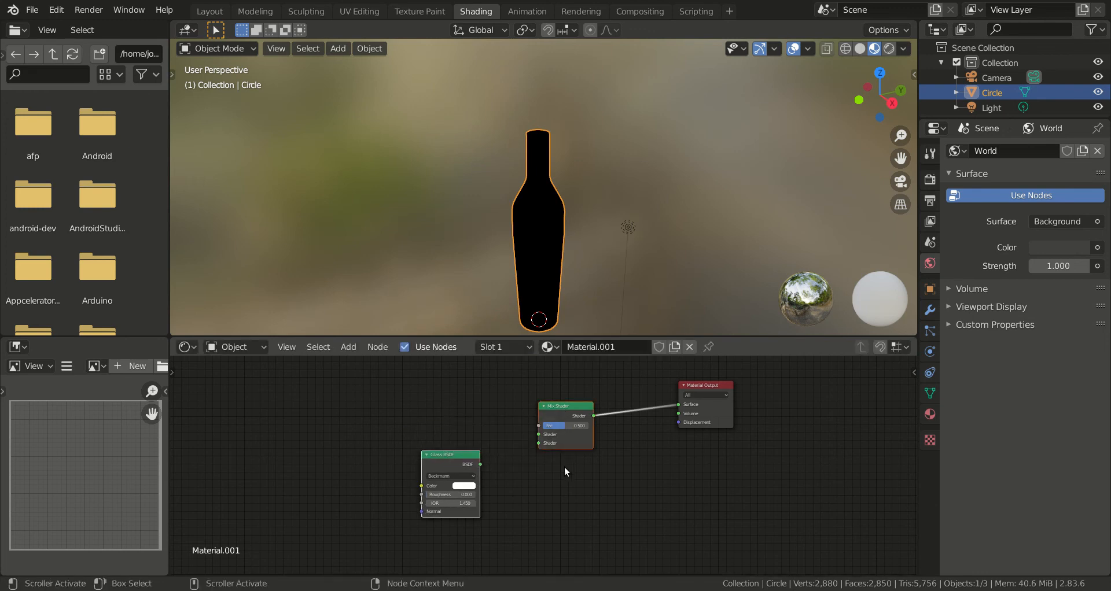
key(f)
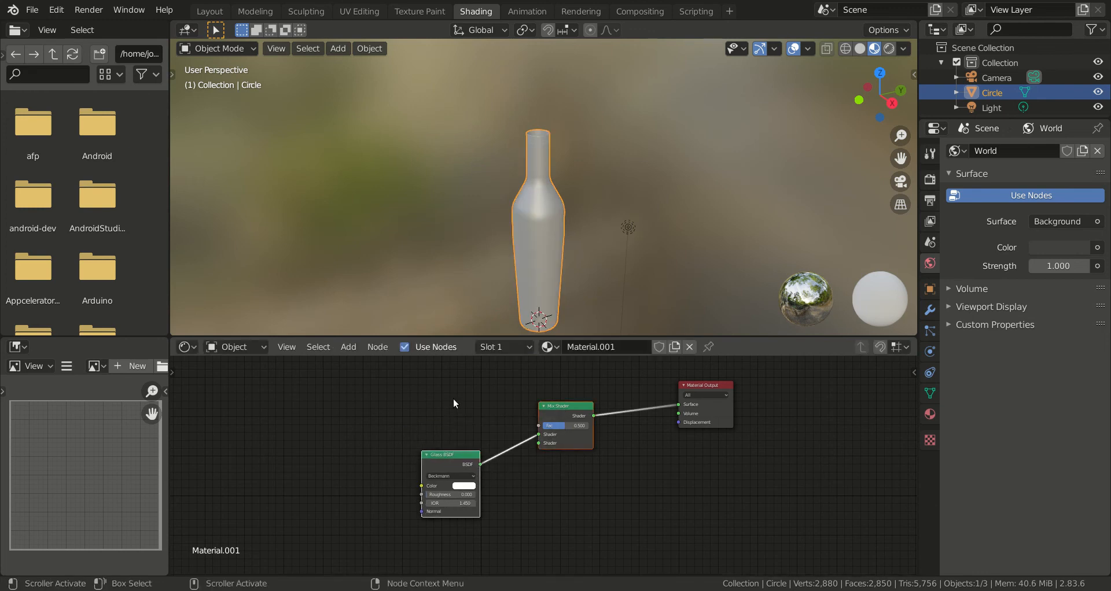
click(407, 395)
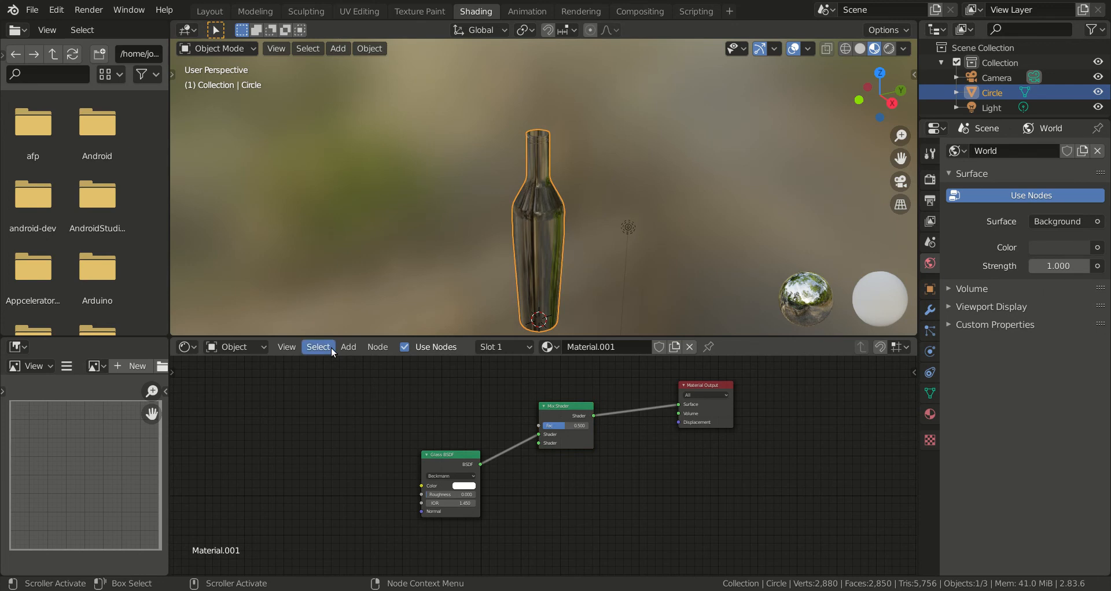
middle_drag(536, 248, 491, 246)
Add a Transparent BSDF node and connect it to the second shader input of the Mix Shader.
click(348, 347)
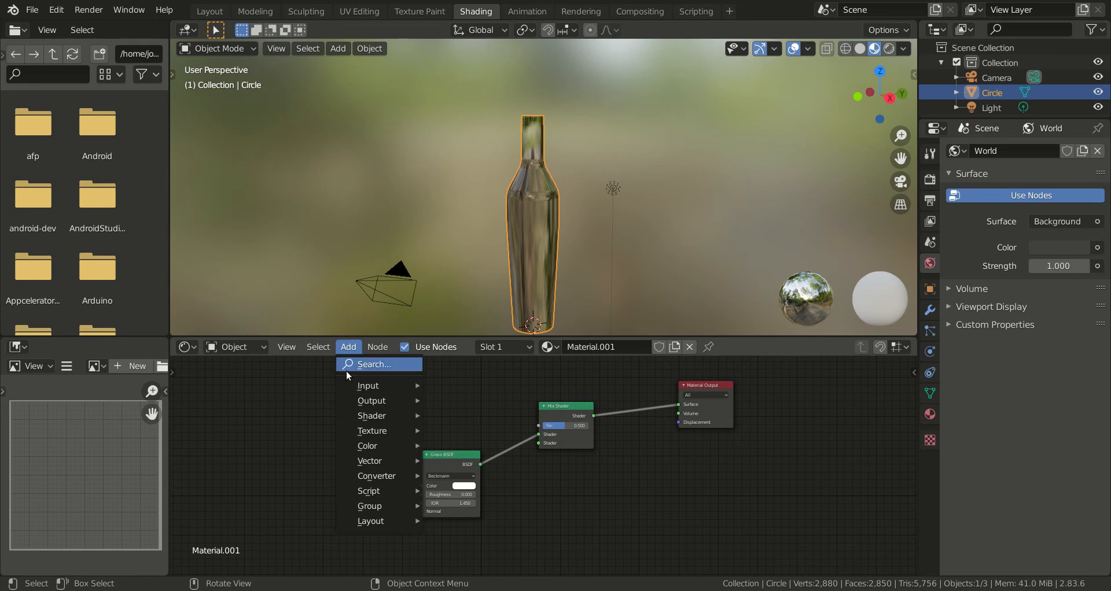
click(363, 364)
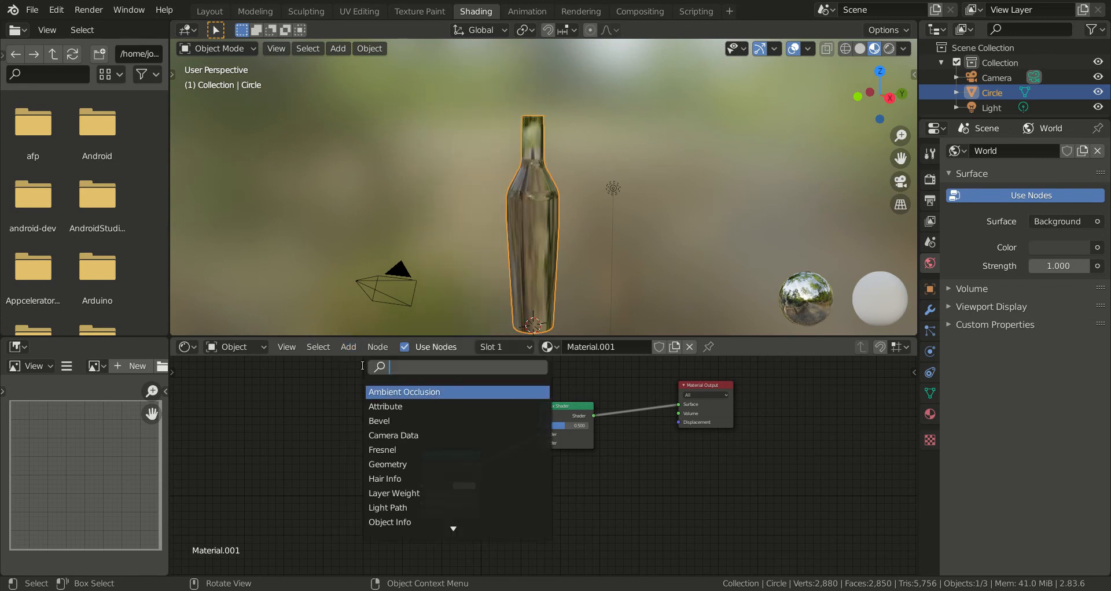
text(tra)
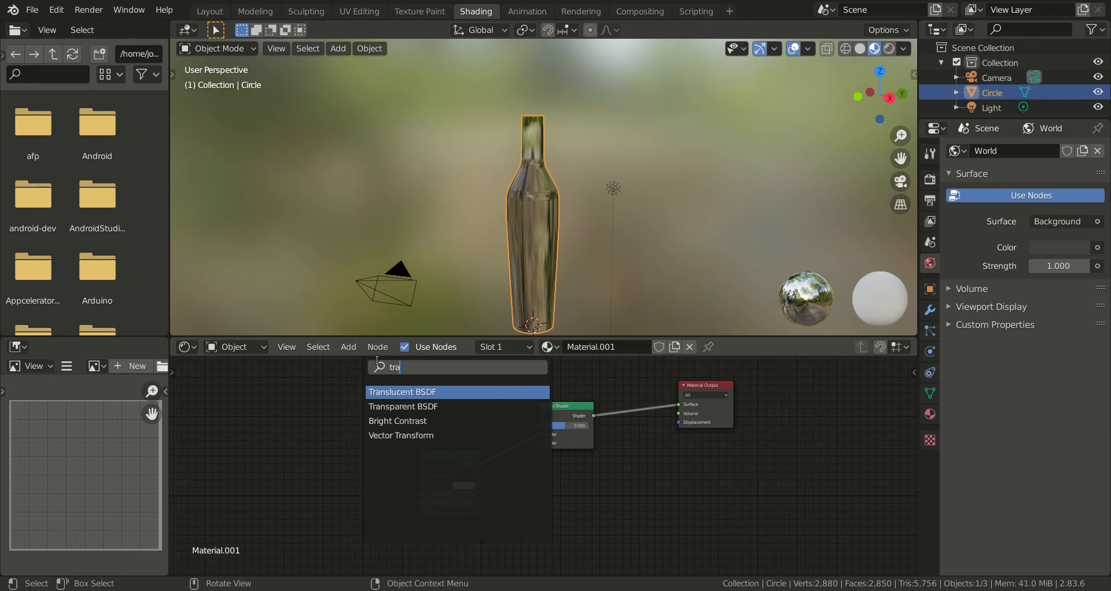
key(Down)
key(Return)
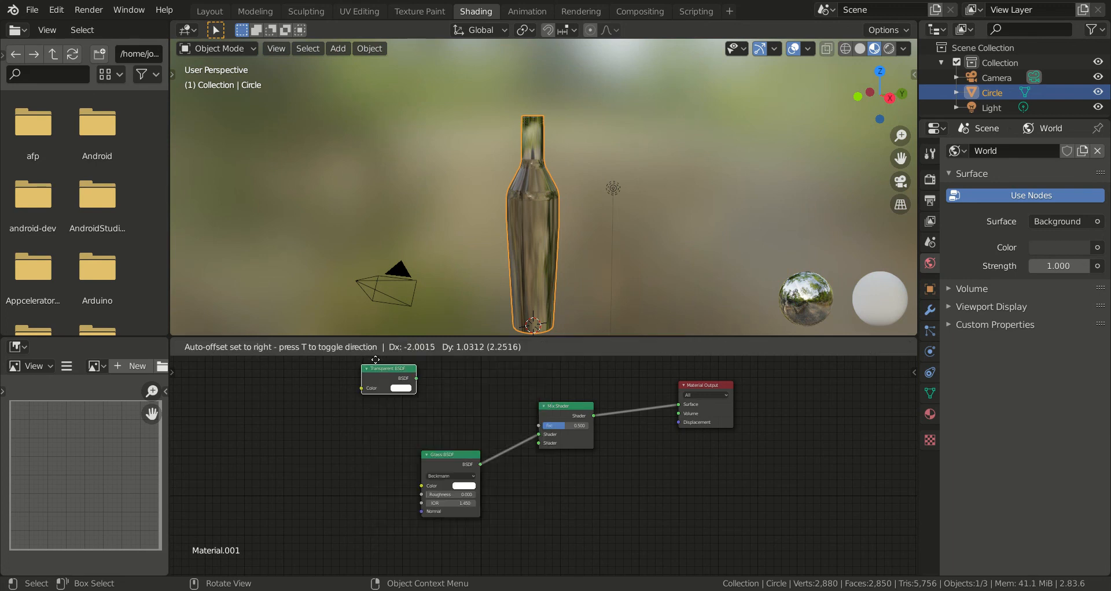
click(413, 373)
drag(435, 366, 554, 408)
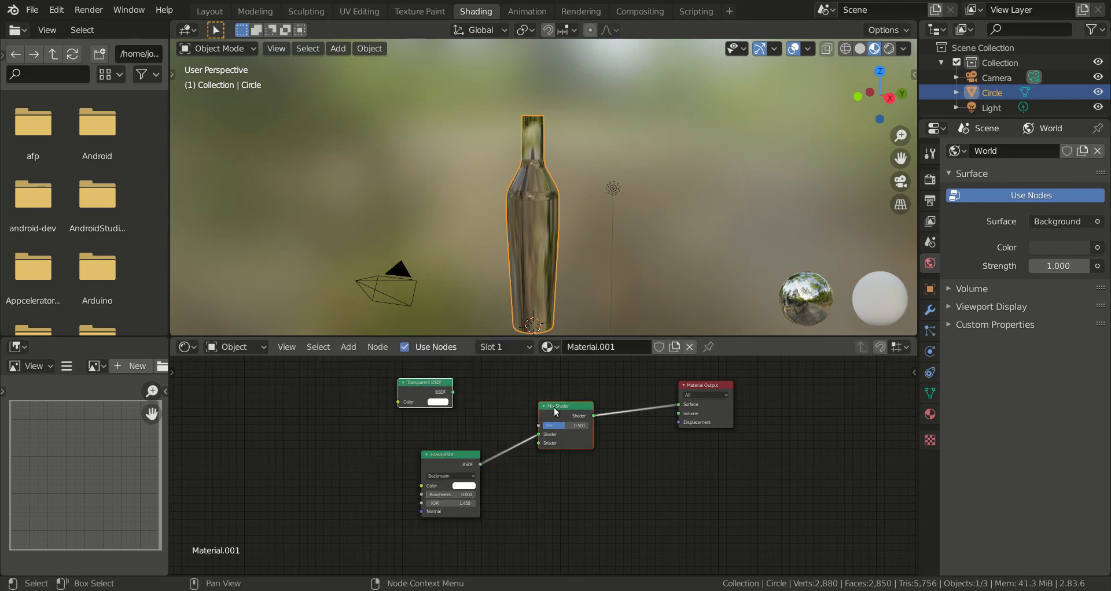
key(f)
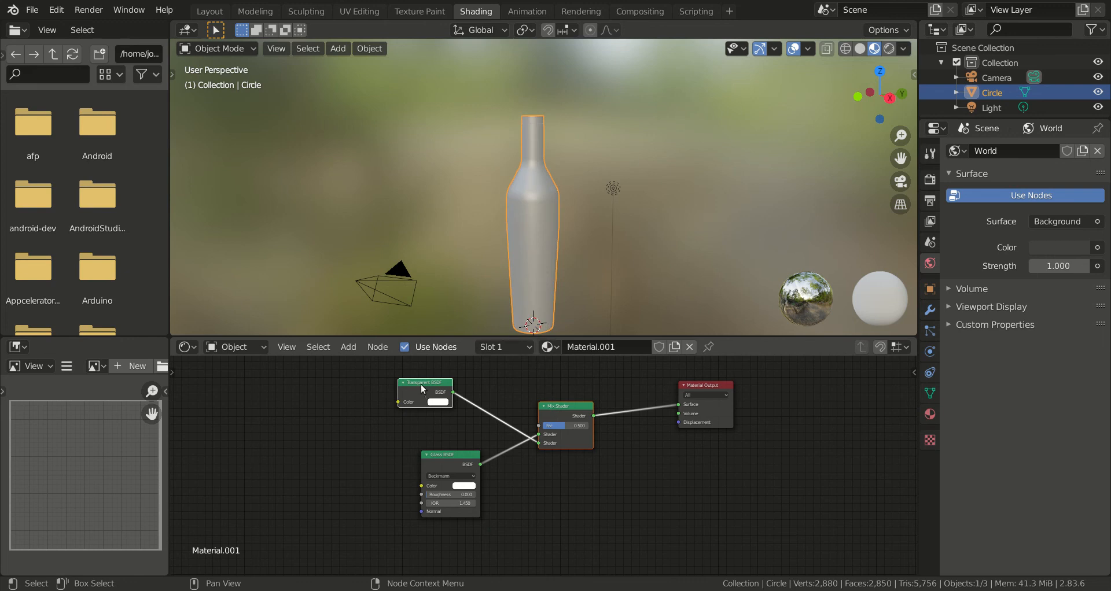
Rearrange the shader nodes so the Glass BSDF sits above the Transparent BSDF and their links no longer cross.
key(g)
click(419, 418)
drag(441, 454, 437, 437)
click(419, 378)
drag(417, 377, 479, 515)
drag(435, 433, 411, 379)
drag(478, 516, 431, 497)
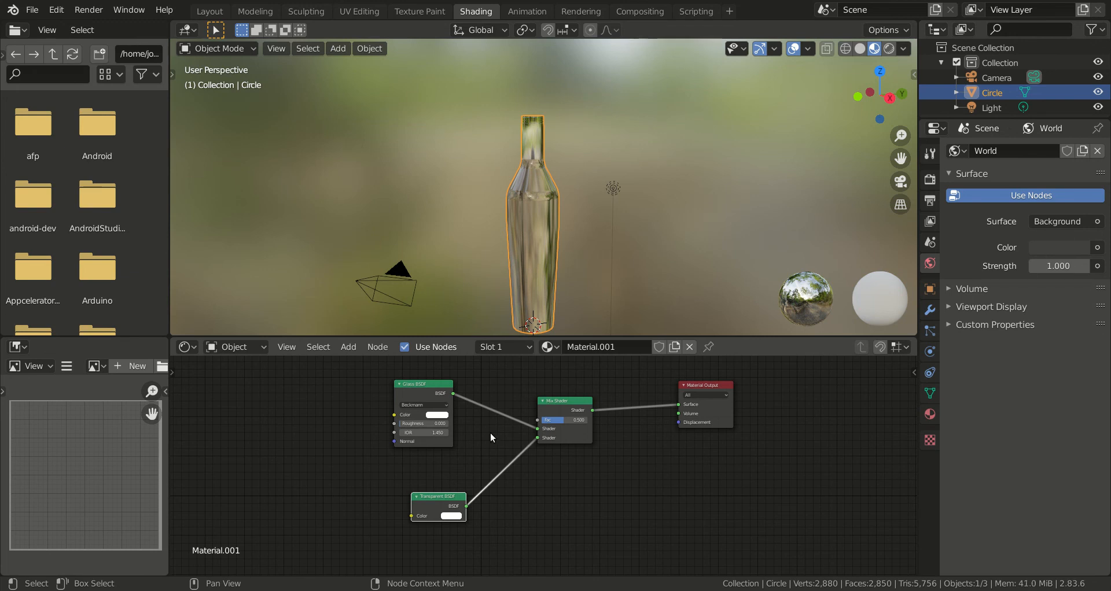
Set the Glass BSDF color to a pale yellow cream tint.
middle_drag(582, 259, 531, 249)
click(441, 416)
mouse_move(460, 332)
mouse_down()
mouse_move(458, 309)
mouse_move(455, 333)
mouse_up()
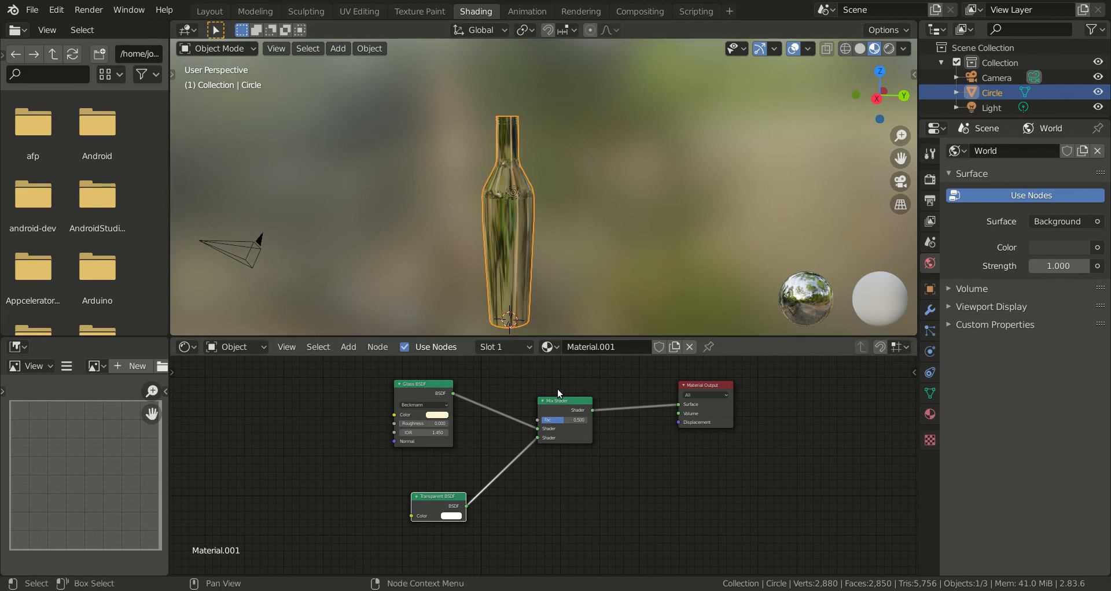
Change the scene's render engine to Cycles.
click(931, 154)
click(930, 179)
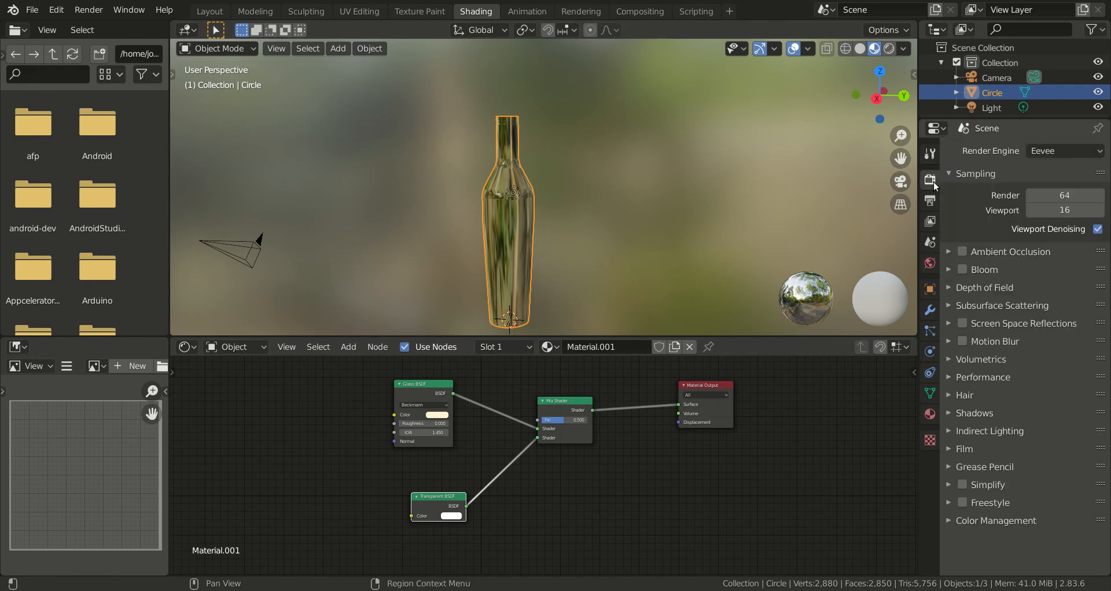
click(1069, 150)
click(1051, 203)
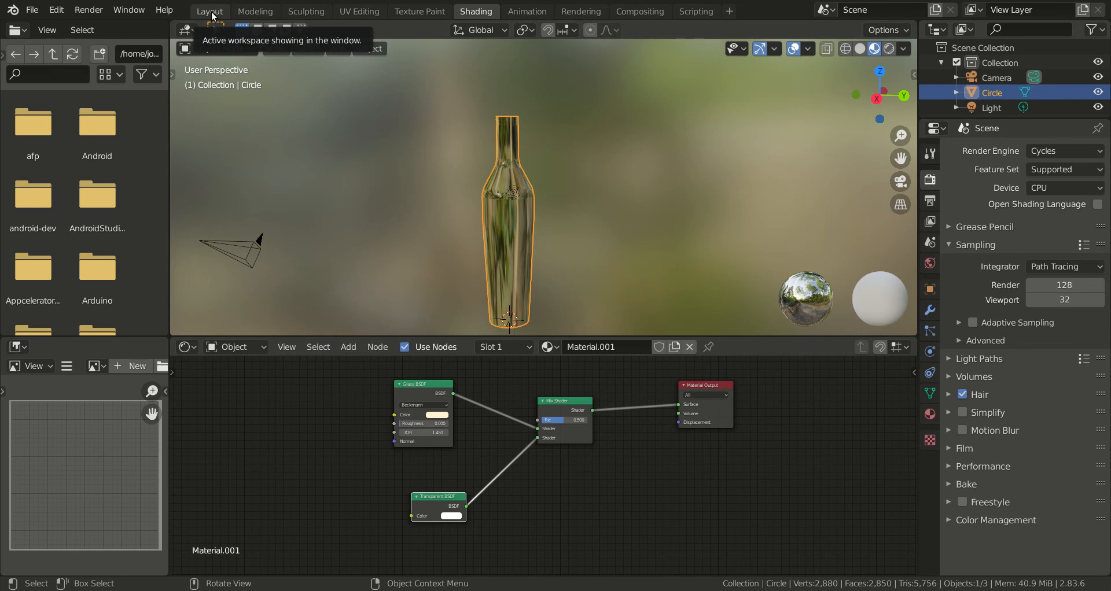
Display the viewport in rendered shading and deselect the bottle to check its glass material.
click(888, 49)
click(630, 191)
mouse_move(626, 188)
middle_down()
mouse_move(616, 176)
mouse_move(574, 173)
mouse_move(673, 195)
mouse_move(566, 171)
middle_up()
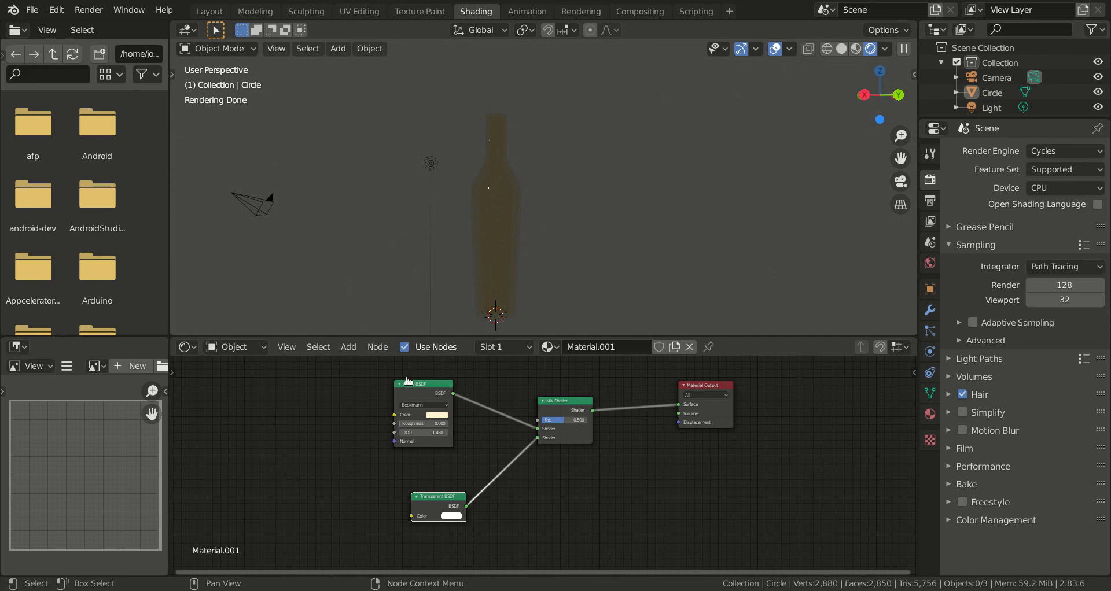
Tint the world background color a dull yellow with hue 0.144 and saturation 0.124.
click(930, 265)
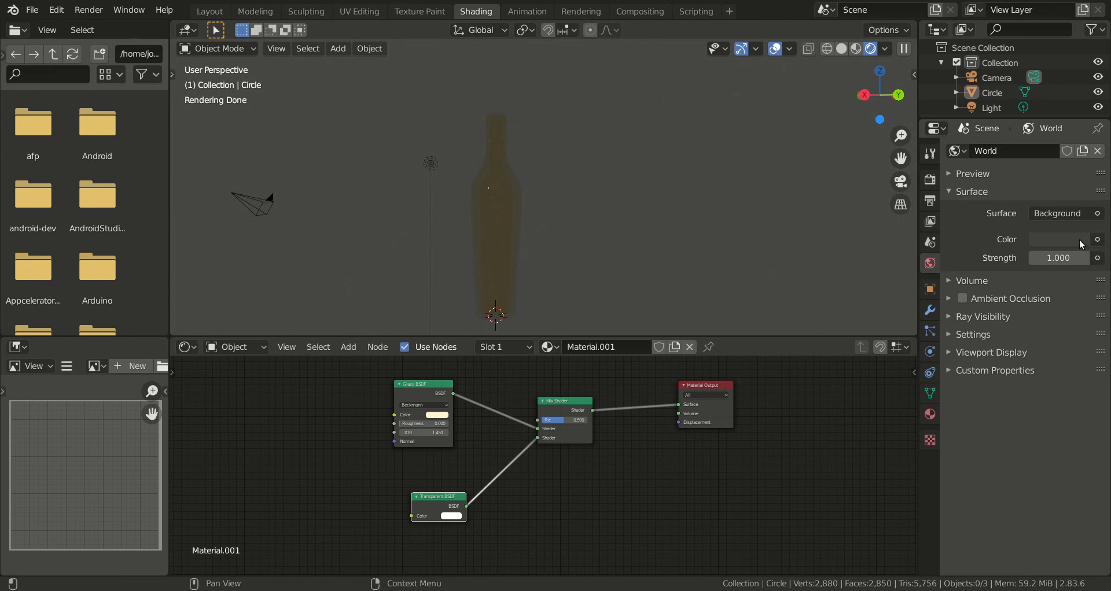
click(1082, 241)
drag(1039, 96, 1007, 82)
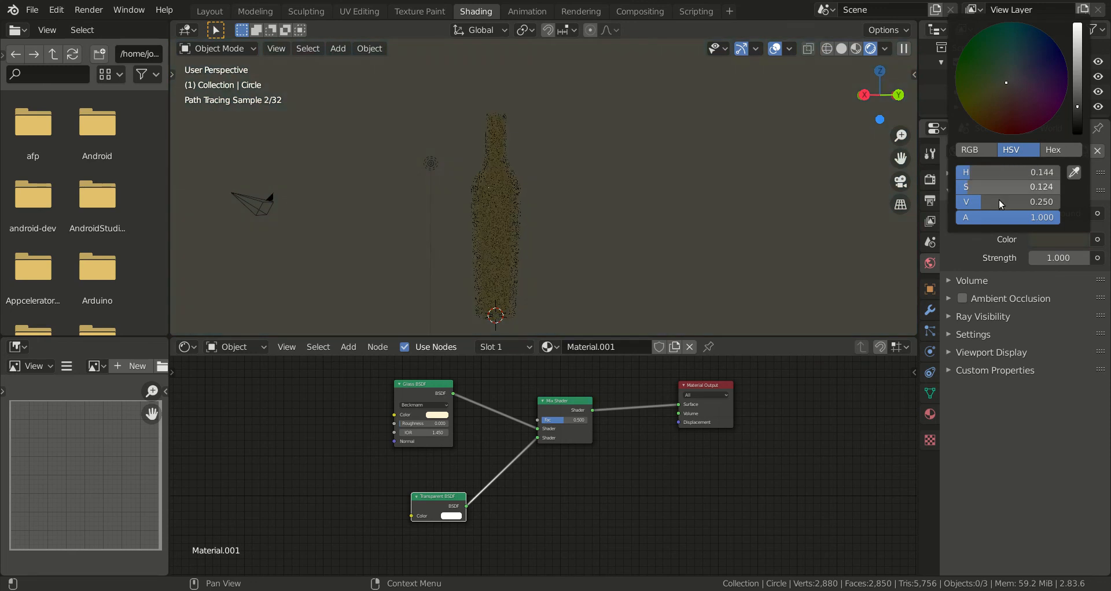
Assign an Environment Texture to the world background color and load the carpentry workshop image into it.
click(1099, 241)
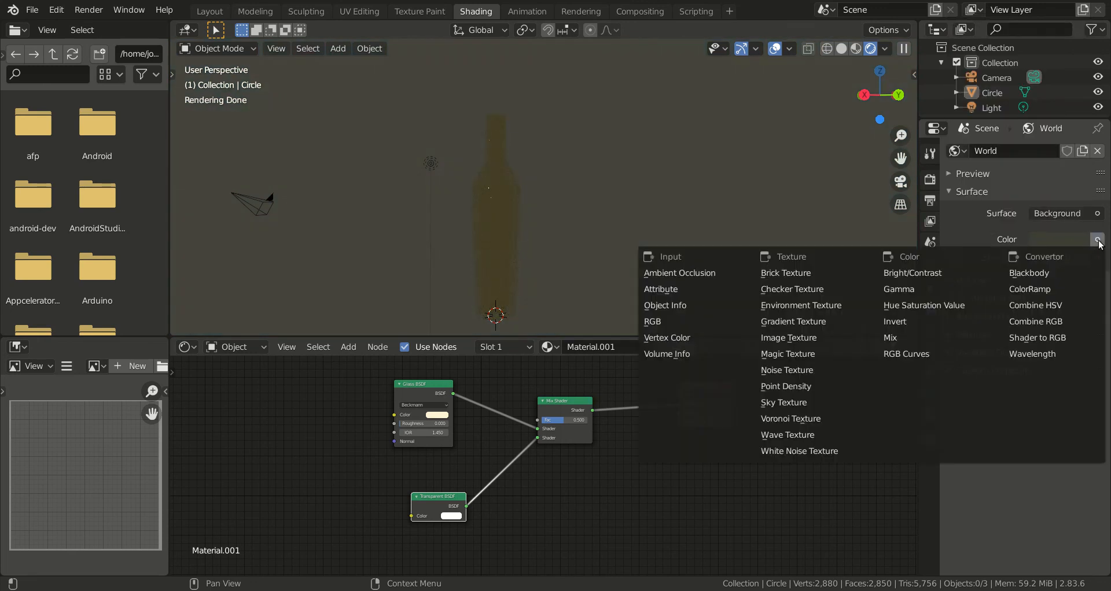
click(836, 306)
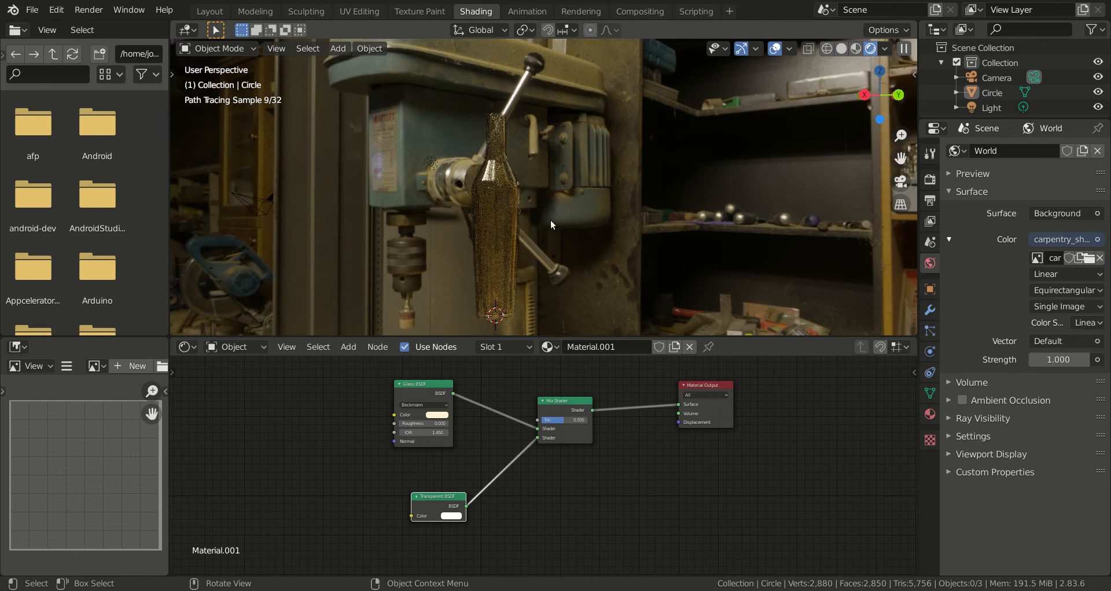
middle_drag(546, 204, 454, 198)
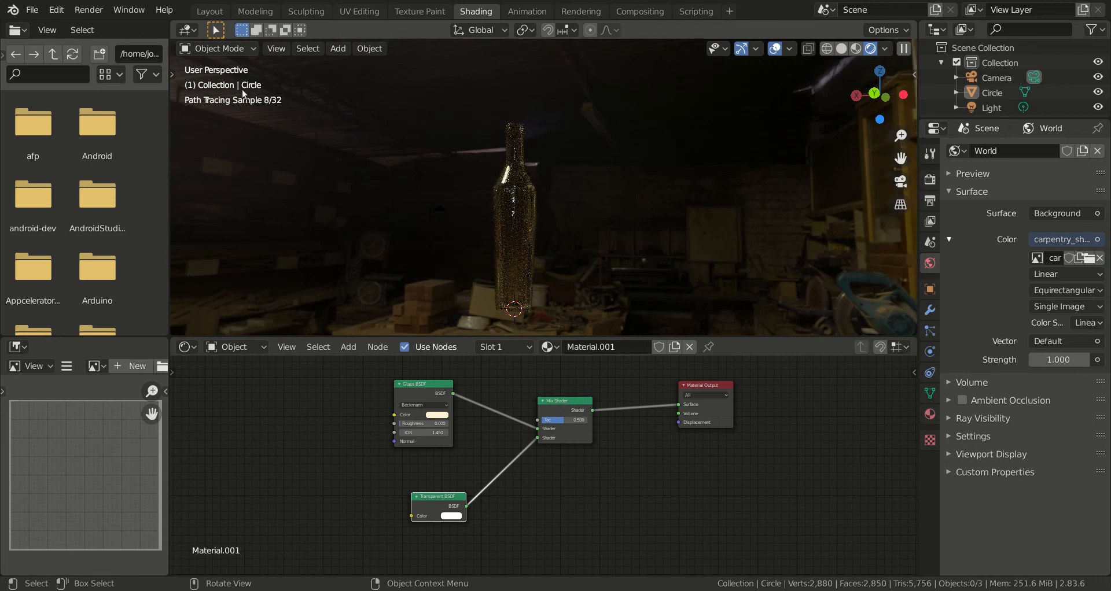
Display the bottle in rendered shading in the Layout workspace and examine its glass neck against the environment.
click(209, 11)
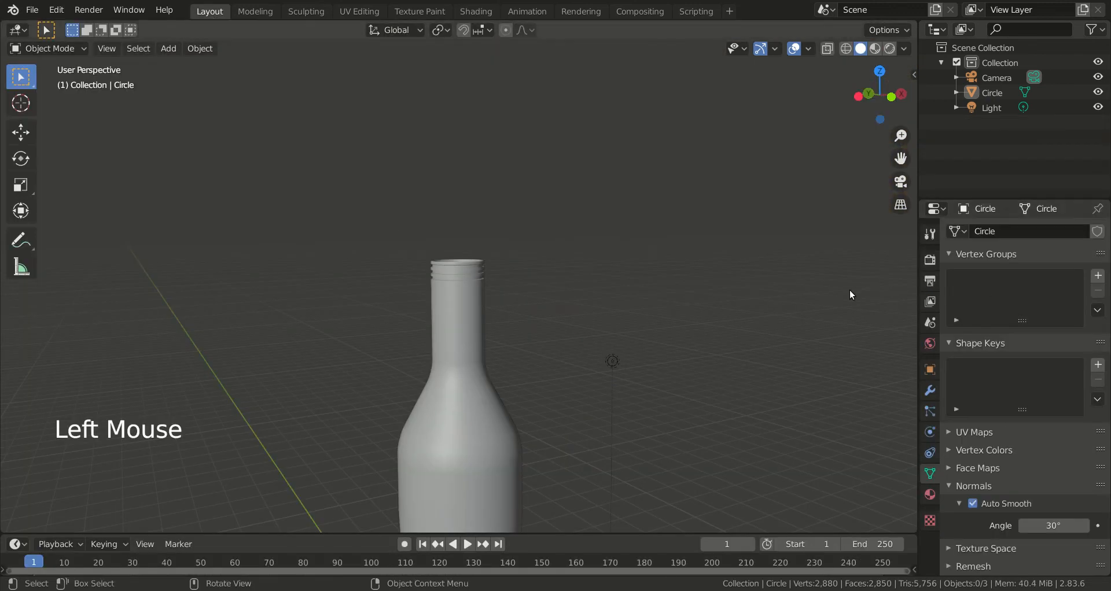
scroll(854, 289, down, 4)
click(889, 49)
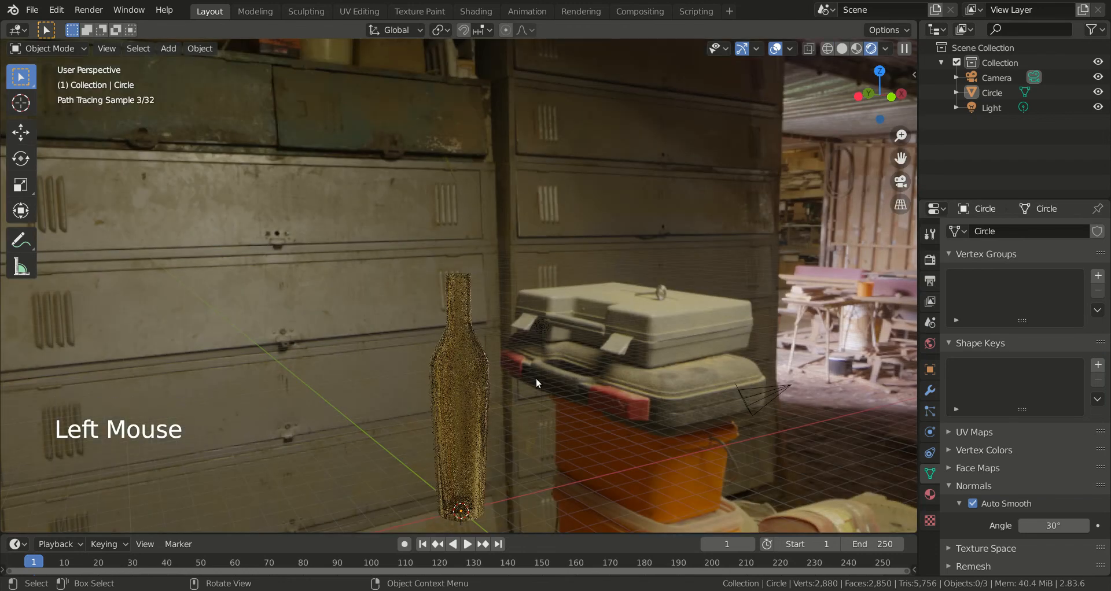
middle_drag(536, 377, 731, 353)
scroll(707, 387, down, 2)
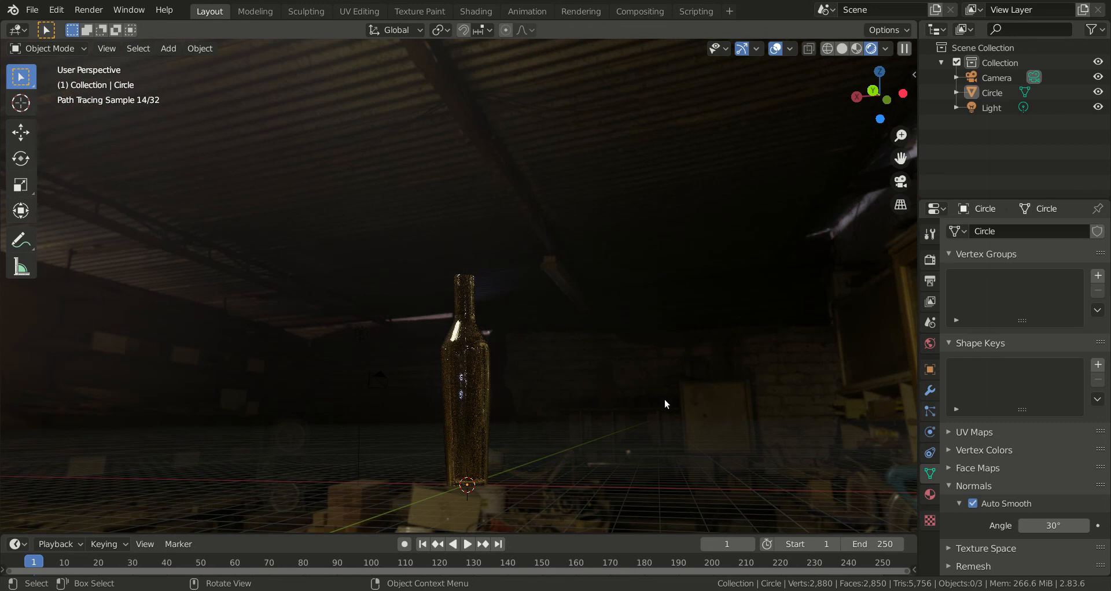
scroll(578, 306, up, 9)
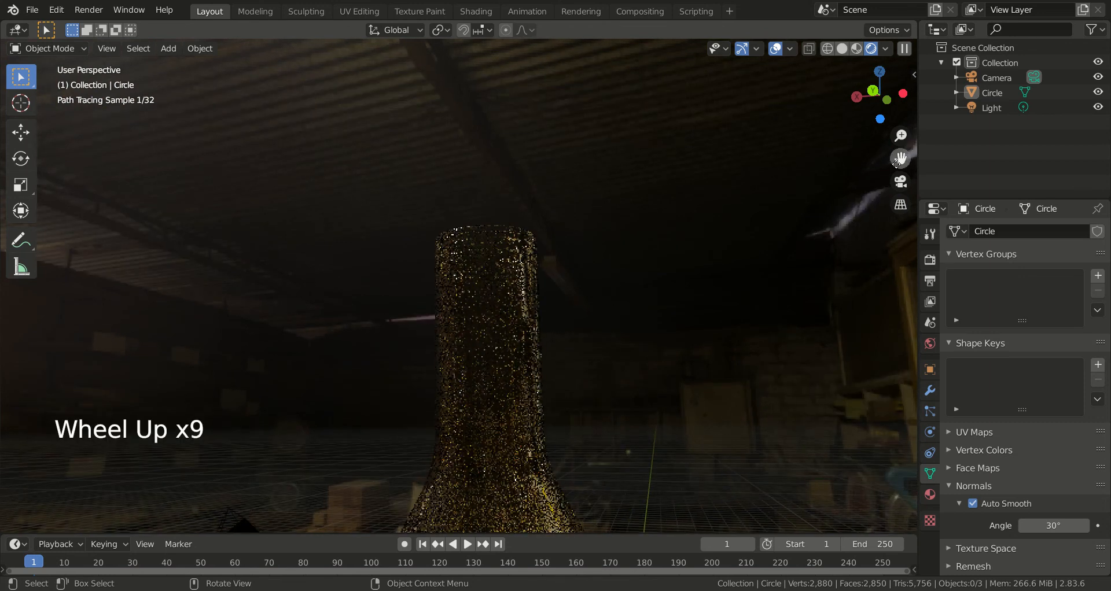
middle_drag(528, 386, 527, 404)
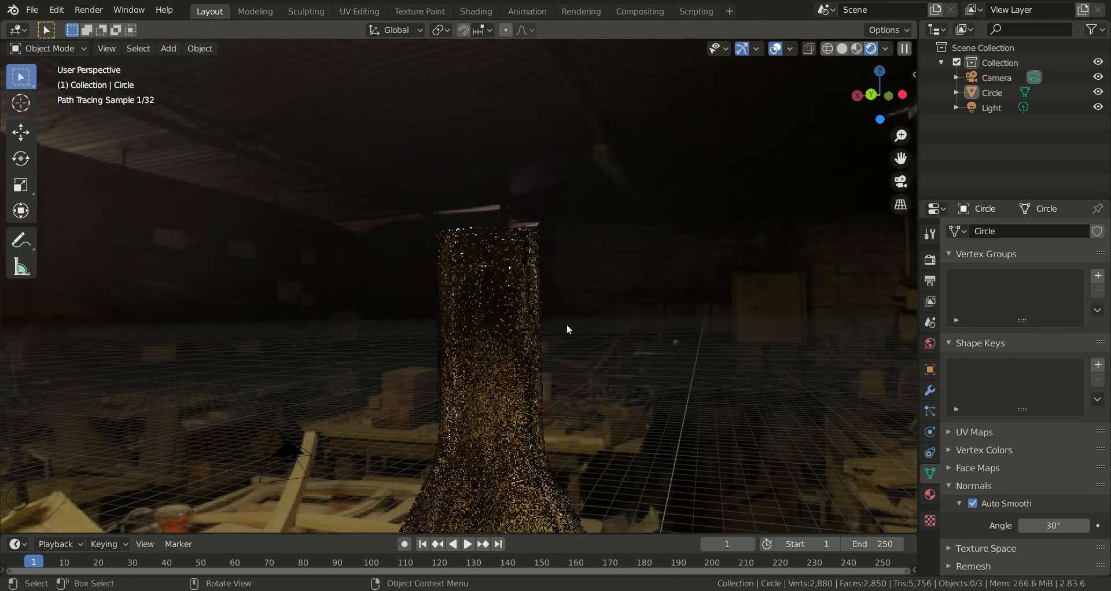